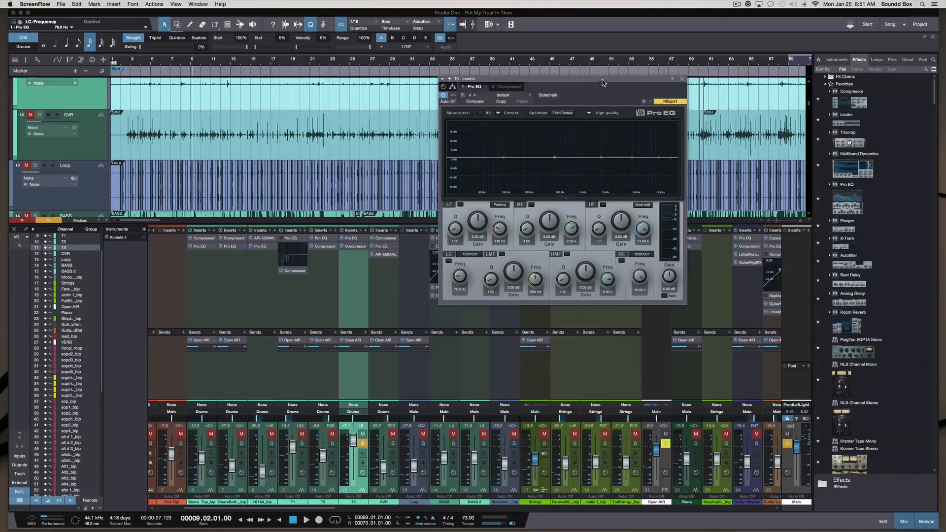
drag(611, 82, 548, 68)
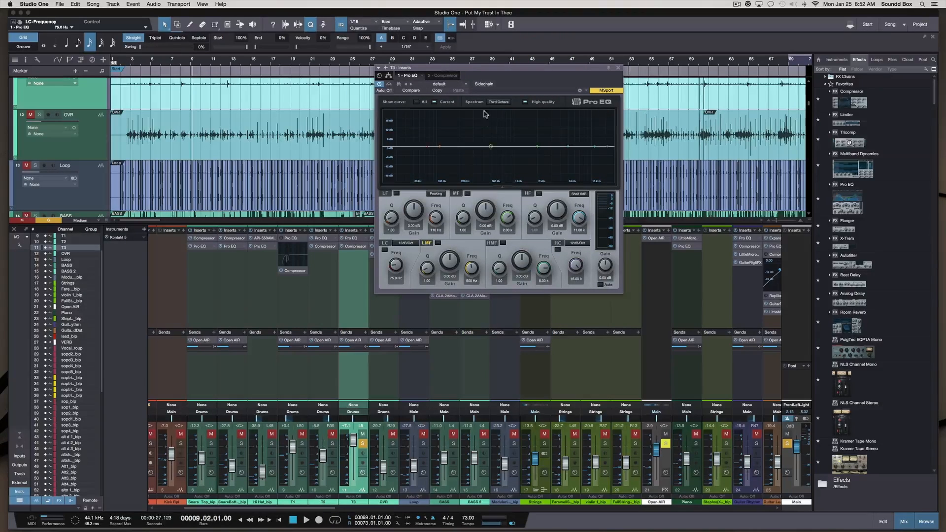
drag(458, 69, 534, 66)
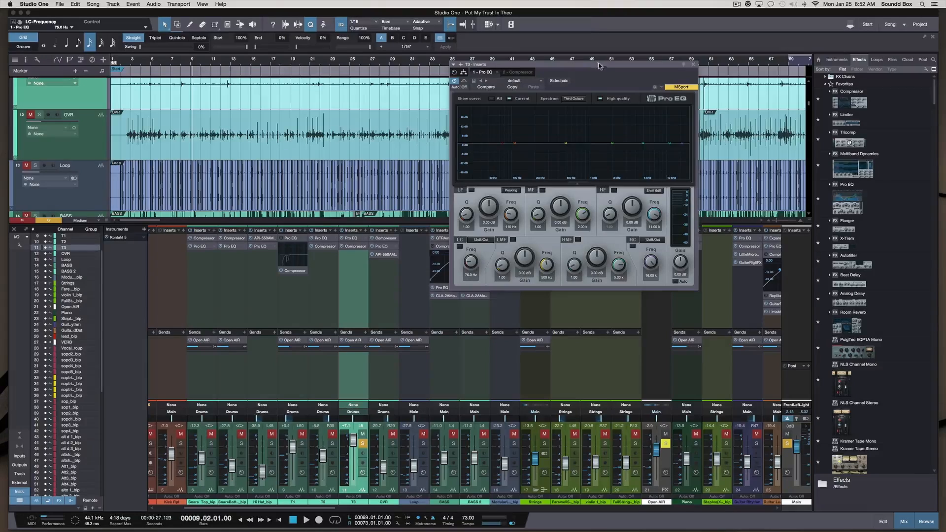
drag(602, 65, 502, 32)
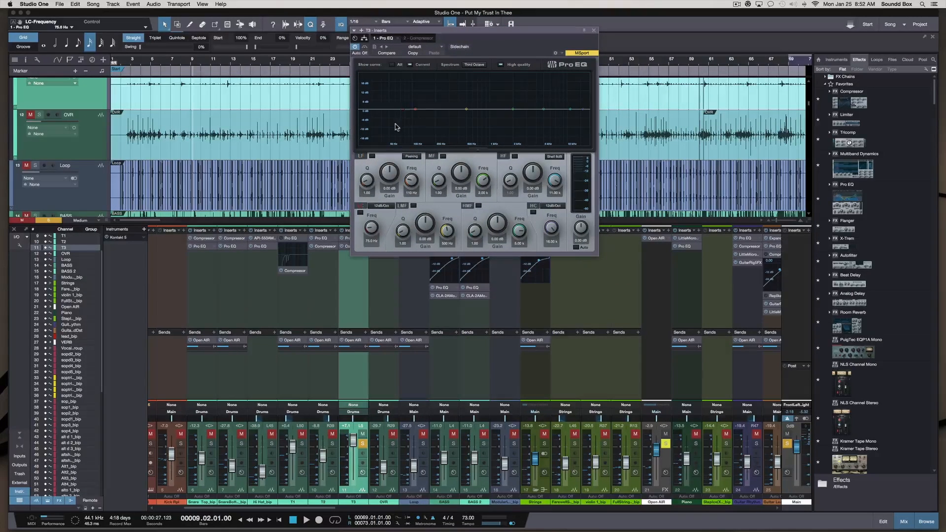
drag(402, 33, 394, 52)
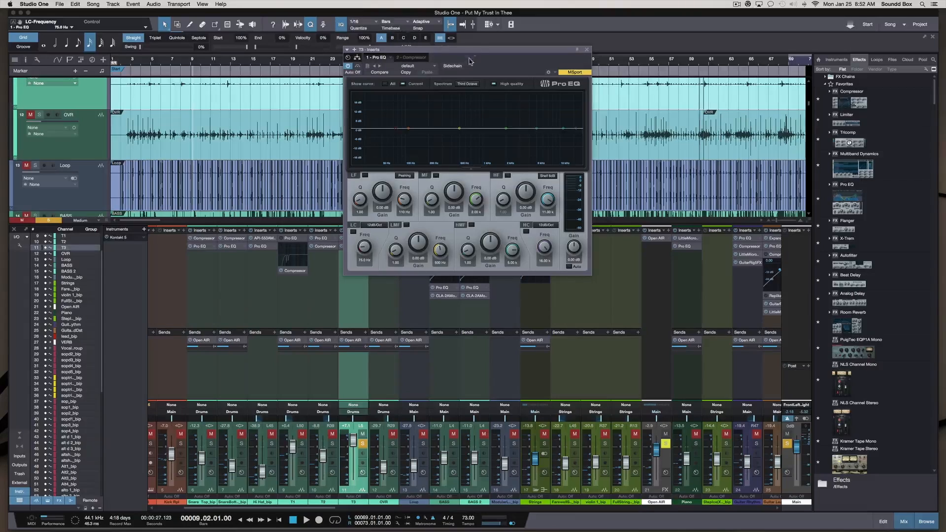
drag(446, 50, 478, 66)
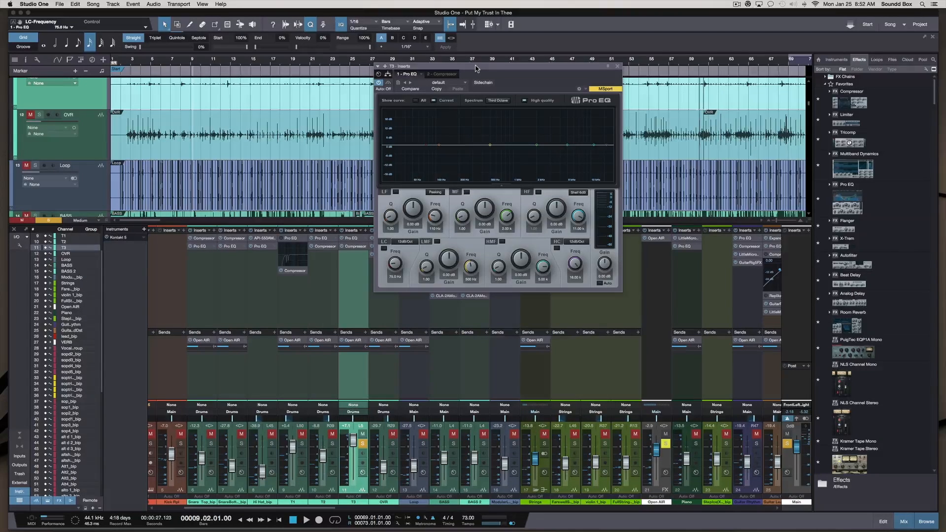
drag(477, 68, 450, 79)
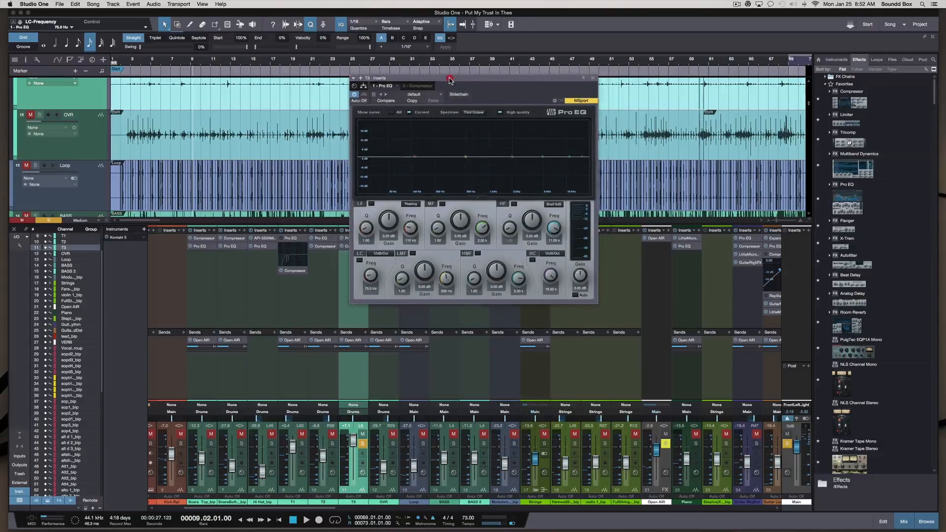
drag(450, 80, 491, 63)
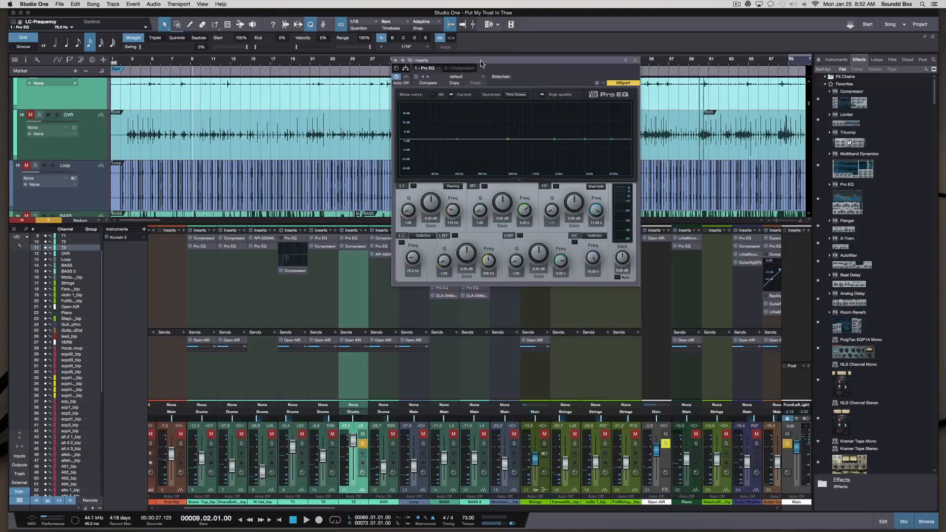
drag(475, 66, 508, 57)
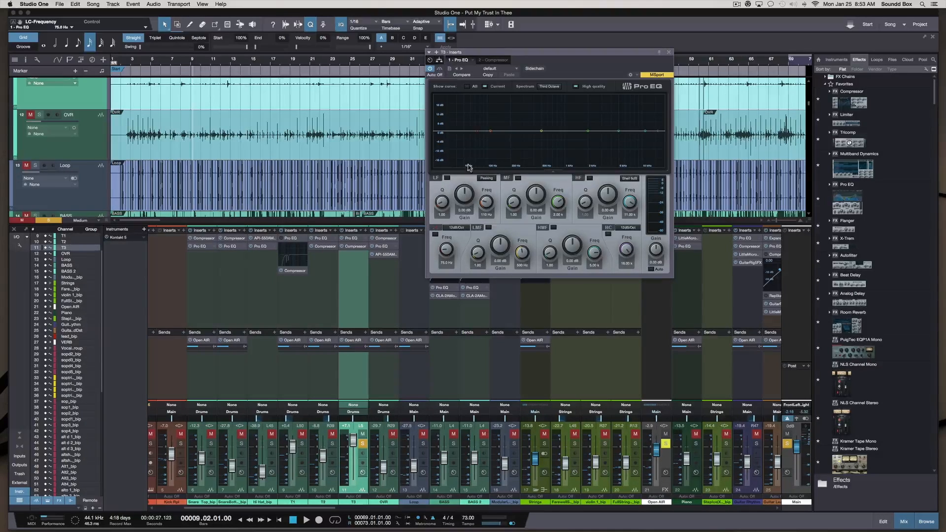
Toggle the low cut filter of track T3's Pro EQ, leaving it on with the cutoff lowered to about 53 Hz.
click(477, 134)
click(477, 133)
click(478, 133)
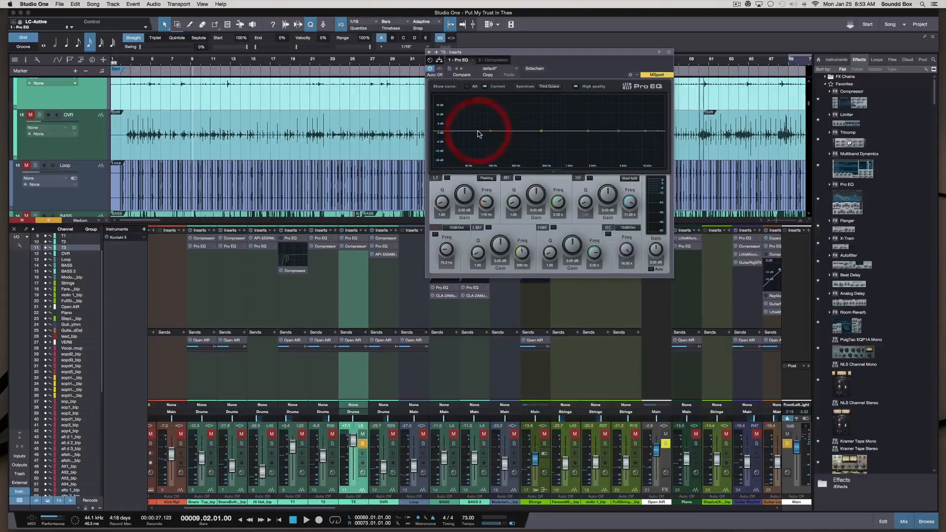
click(478, 133)
click(478, 133)
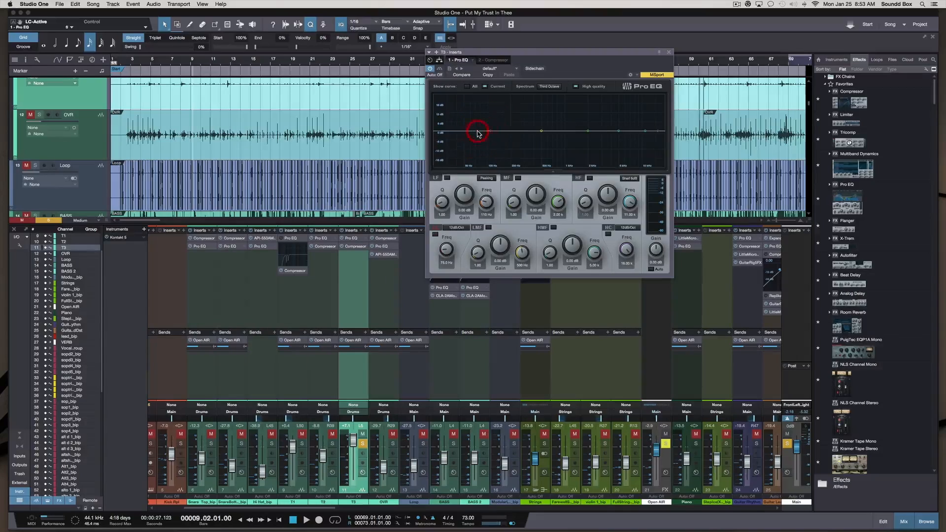
click(478, 133)
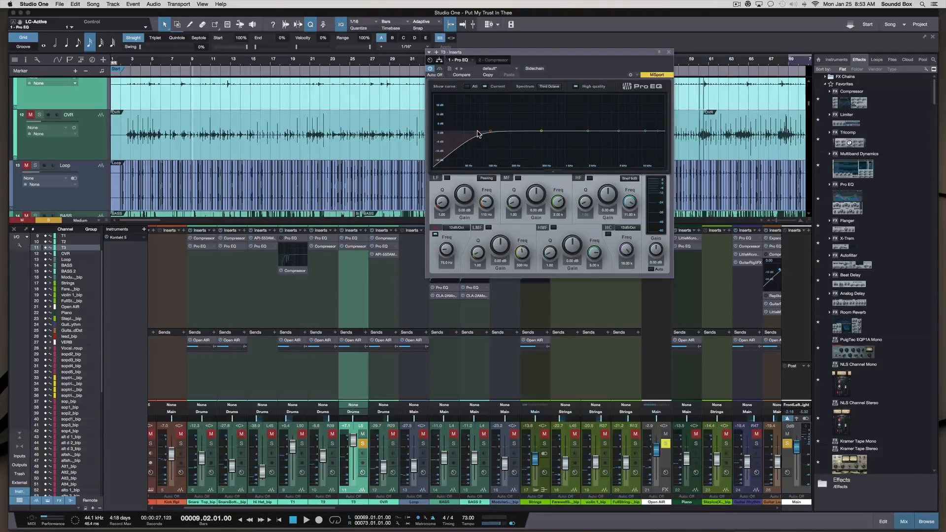
click(477, 133)
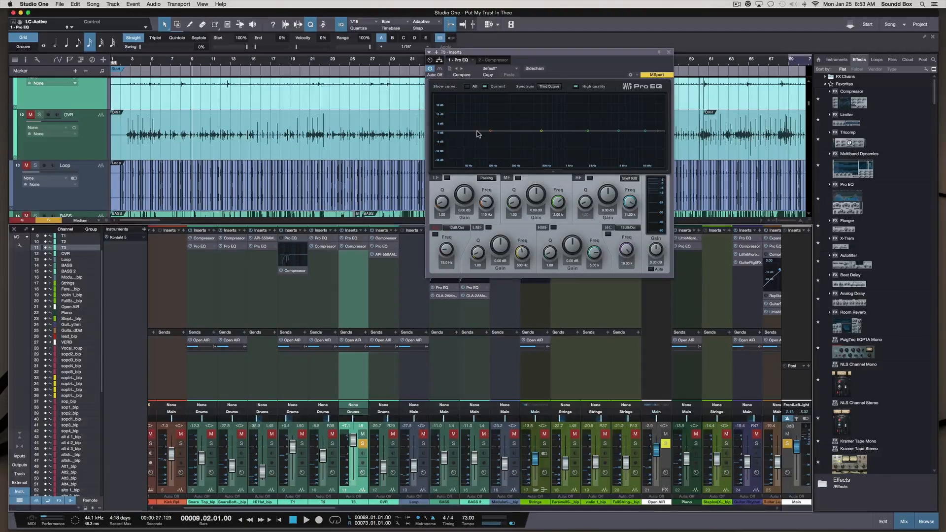
click(477, 133)
mouse_move(478, 133)
mouse_down()
mouse_move(480, 110)
mouse_move(472, 120)
mouse_move(584, 141)
mouse_move(459, 143)
mouse_move(572, 141)
mouse_move(466, 139)
mouse_up()
click(465, 134)
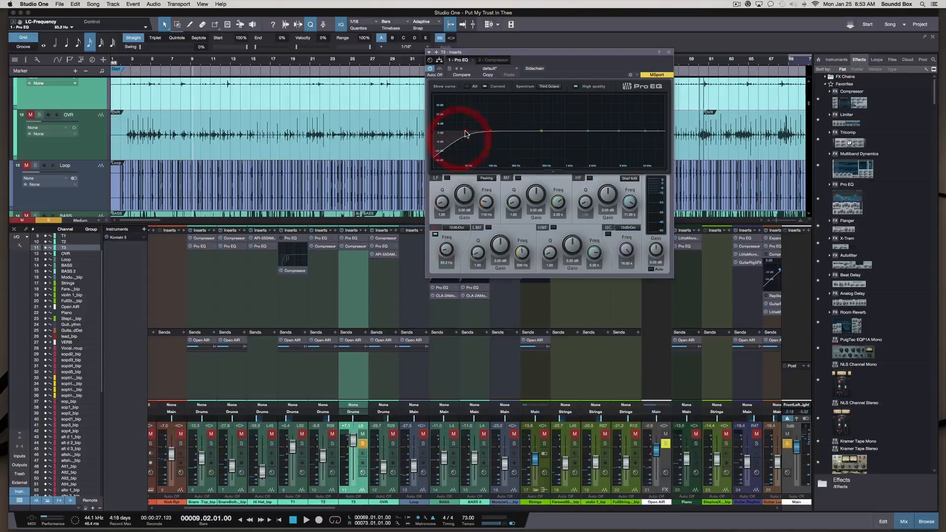
Try low cut slopes of 6 dB/Oct and 48 dB/Oct, and lower the cutoff to about 45 Hz.
click(457, 227)
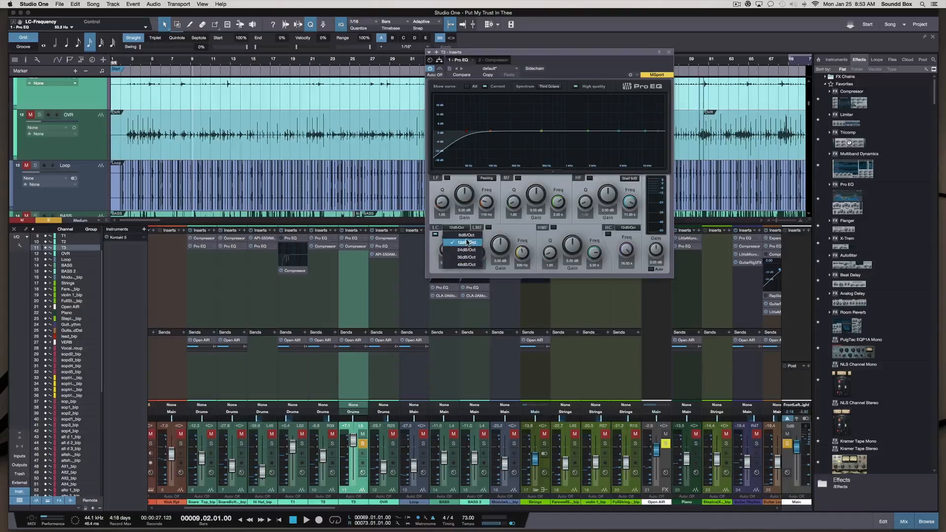
click(466, 235)
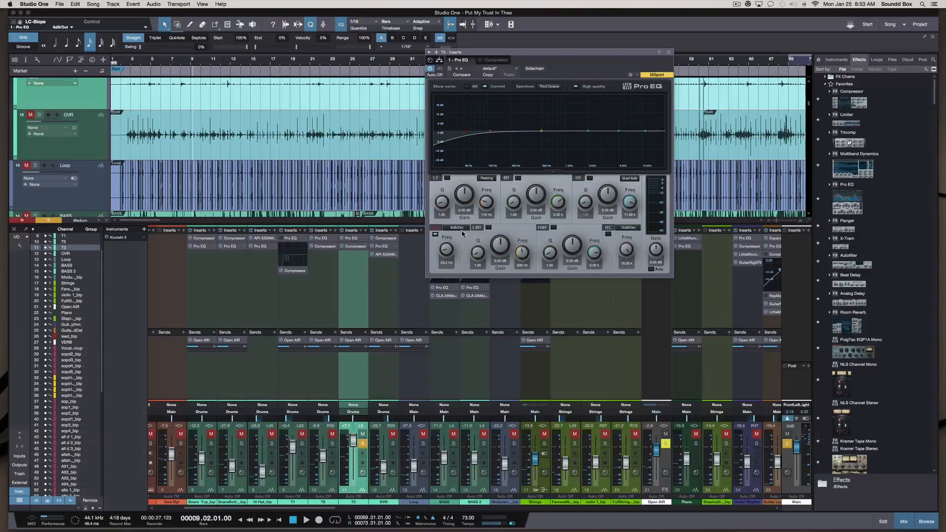
click(460, 229)
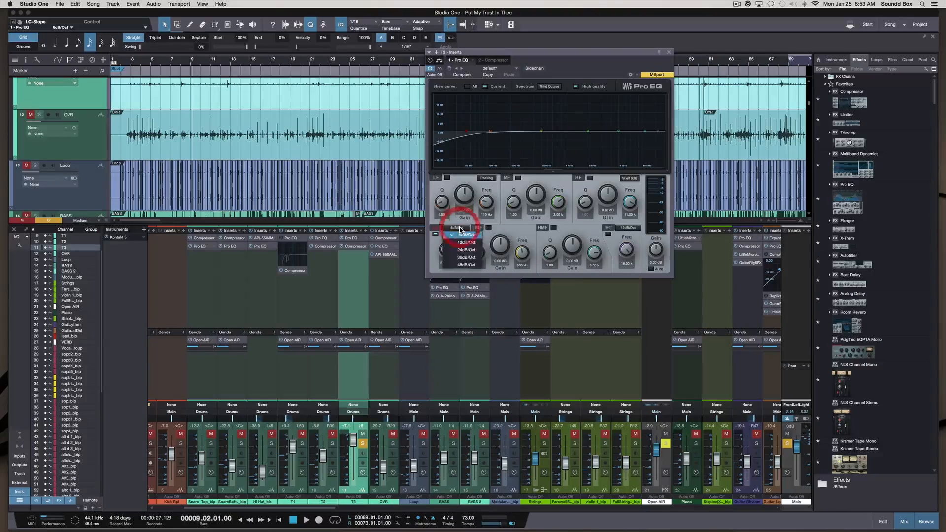
click(460, 265)
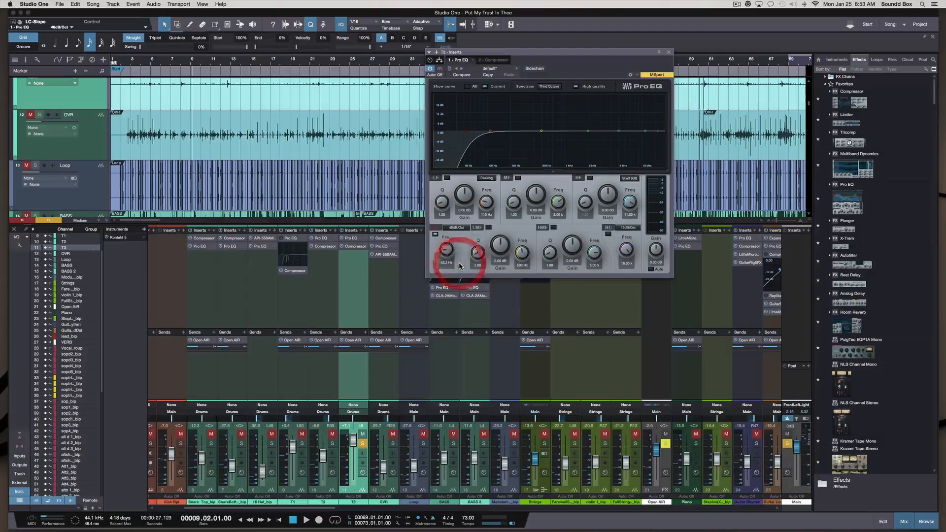
mouse_move(467, 134)
mouse_down()
mouse_move(507, 135)
mouse_move(464, 142)
mouse_up()
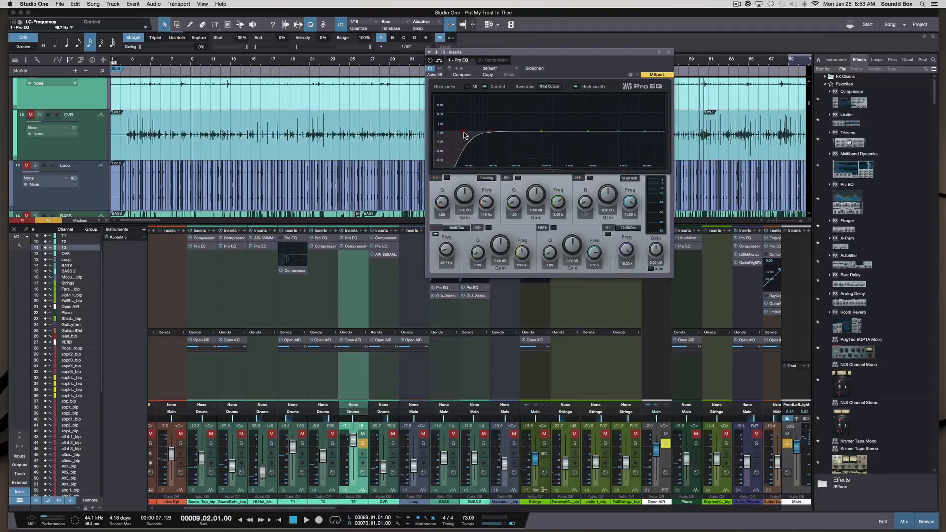
drag(465, 134, 461, 132)
Try a 12 dB/Oct low cut slope, set it to 36 dB/Oct, and switch the low cut filter off.
click(459, 228)
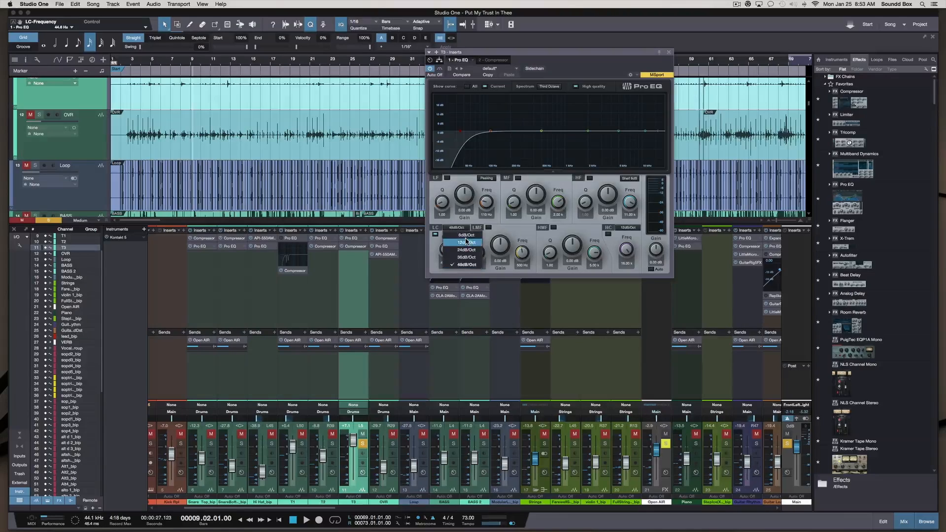
click(466, 242)
click(464, 229)
click(455, 256)
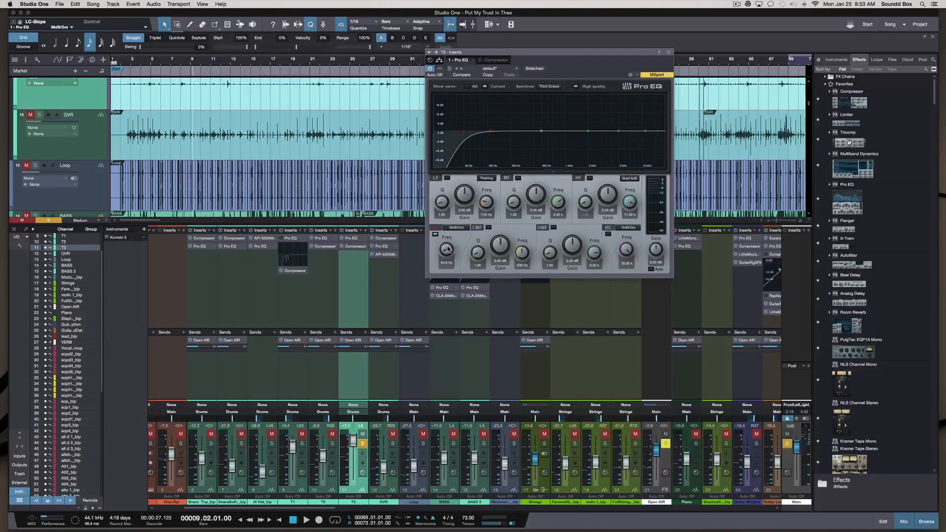
click(436, 235)
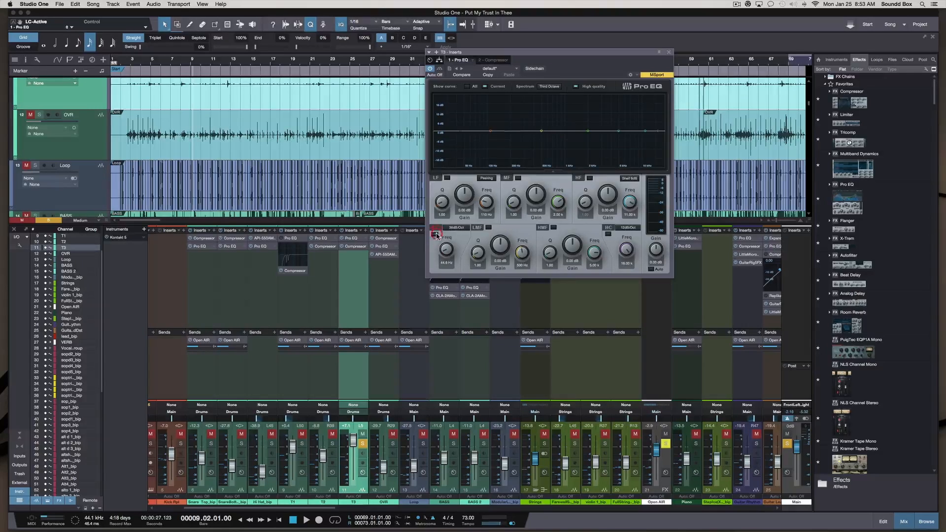
click(435, 235)
click(436, 235)
Cut the LF band about 0.5 dB and boost MF about 3 dB, HMF 6.5 dB, LMF 2.9 dB and HF 6 dB.
drag(461, 195, 464, 220)
mouse_move(536, 193)
mouse_down()
mouse_move(535, 180)
mouse_move(534, 199)
mouse_move(535, 189)
mouse_up()
drag(571, 249, 570, 234)
drag(501, 250, 500, 237)
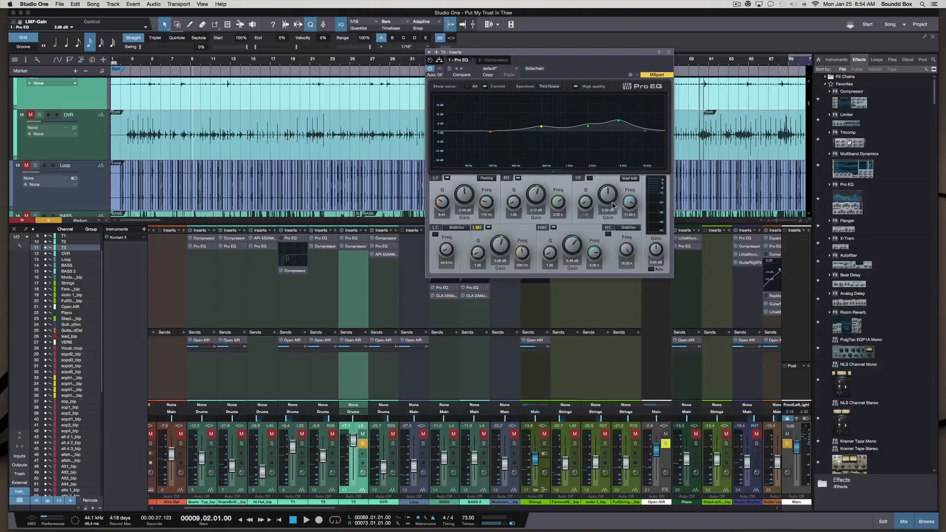
drag(610, 198, 602, 181)
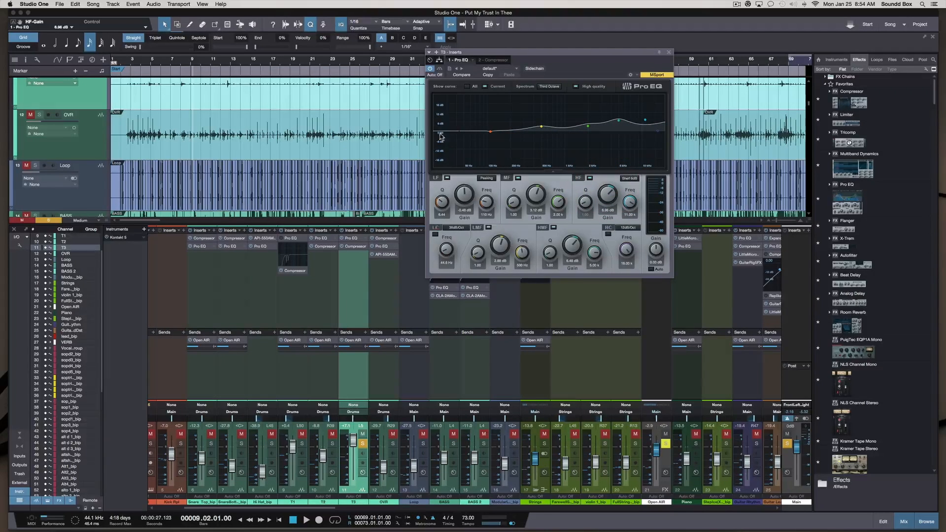
Turn on the low cut at about 25 Hz and raise the output gain to about 5 dB, trying auto gain on and off.
drag(440, 103, 439, 142)
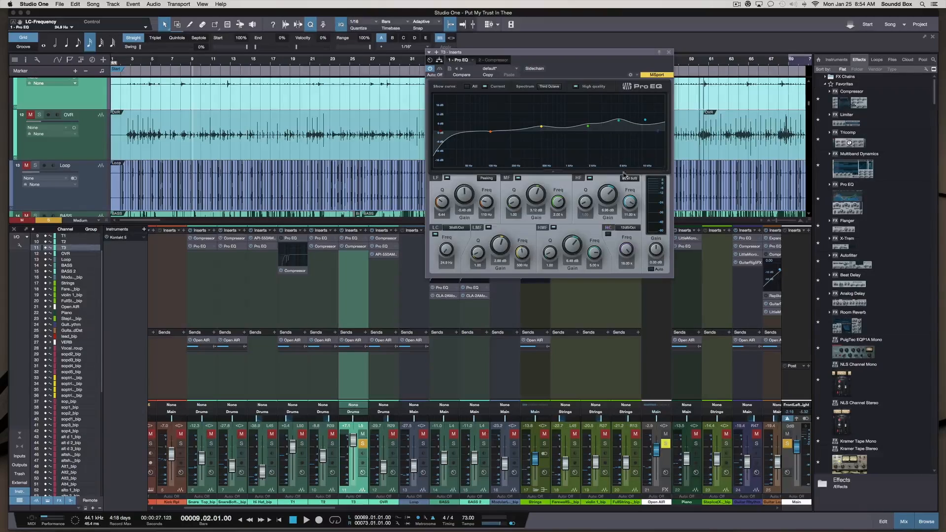
drag(658, 255, 658, 243)
click(652, 270)
click(652, 270)
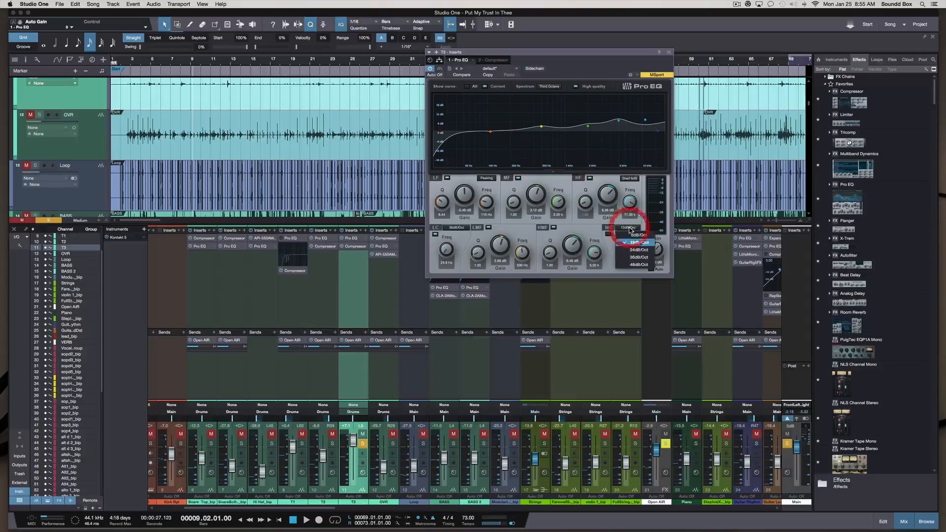
Enable the high cut filter with a 48 dB/Oct slope and lower its cutoff to about 14 kHz.
click(609, 235)
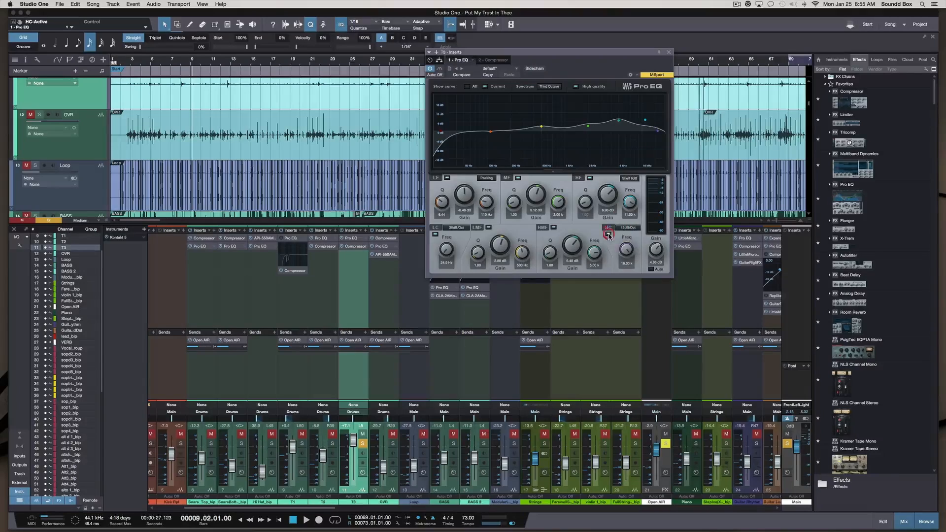
click(629, 228)
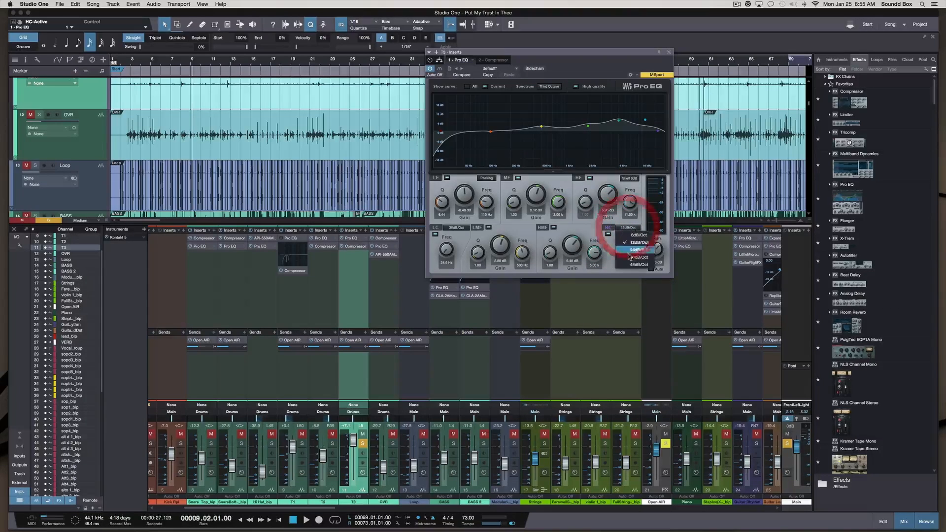
click(639, 253)
mouse_move(628, 255)
mouse_down()
mouse_move(616, 282)
mouse_move(618, 250)
mouse_up()
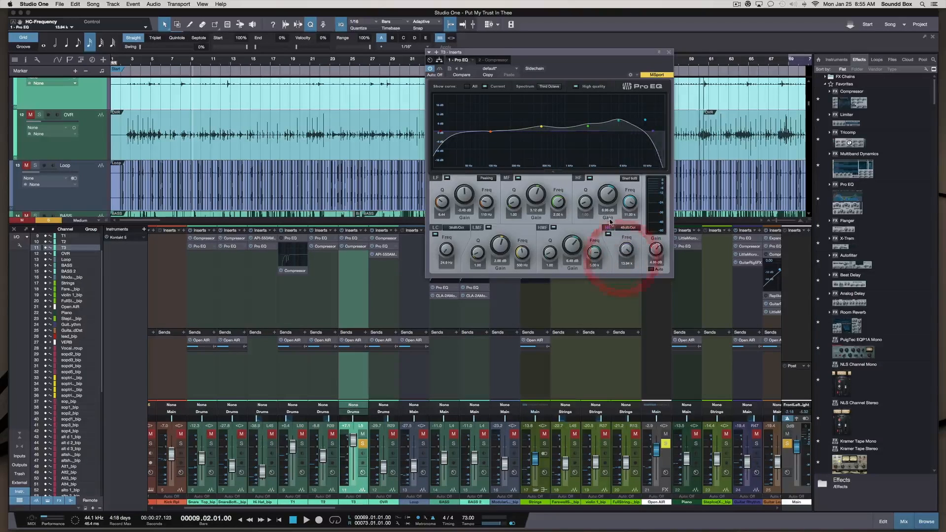
Change the HF band to Peaking with a narrow Q of about 12, at about 10 kHz with a gain of about 1.9 dB.
click(629, 179)
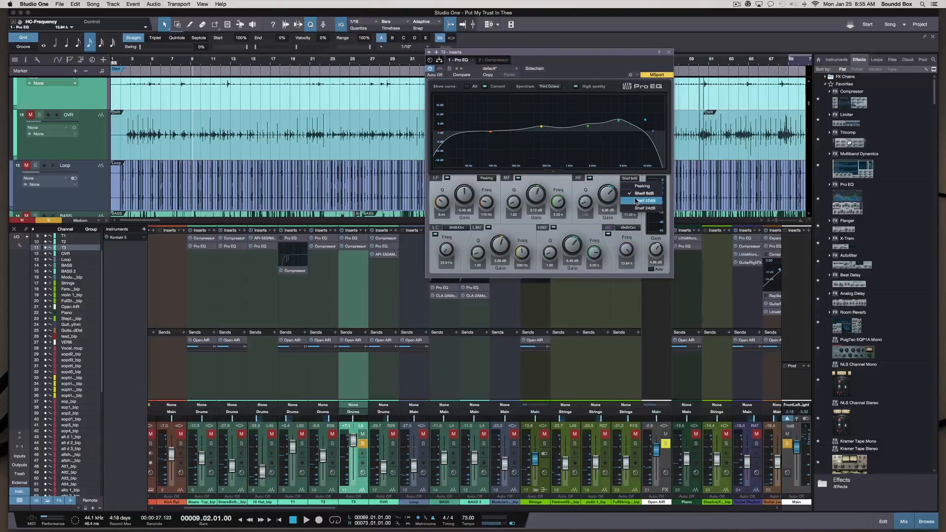
click(643, 186)
drag(608, 194, 587, 189)
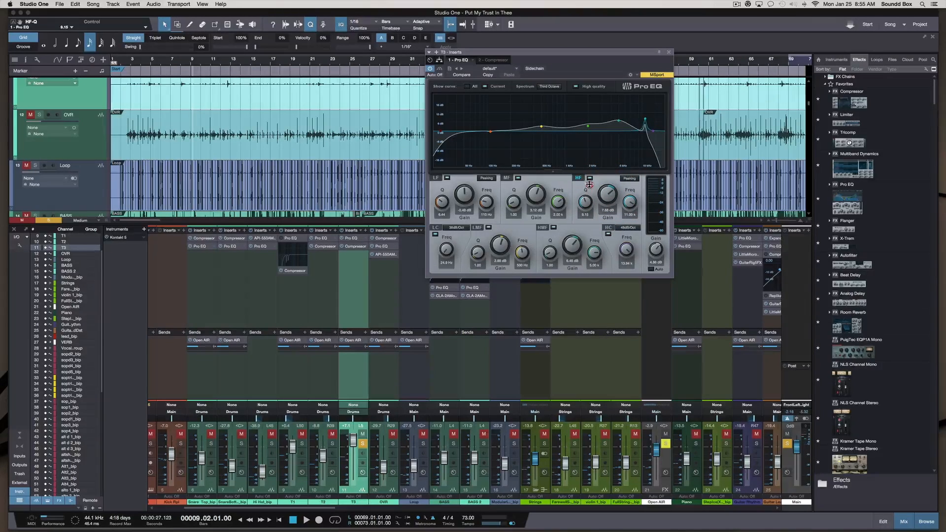
drag(591, 179, 591, 179)
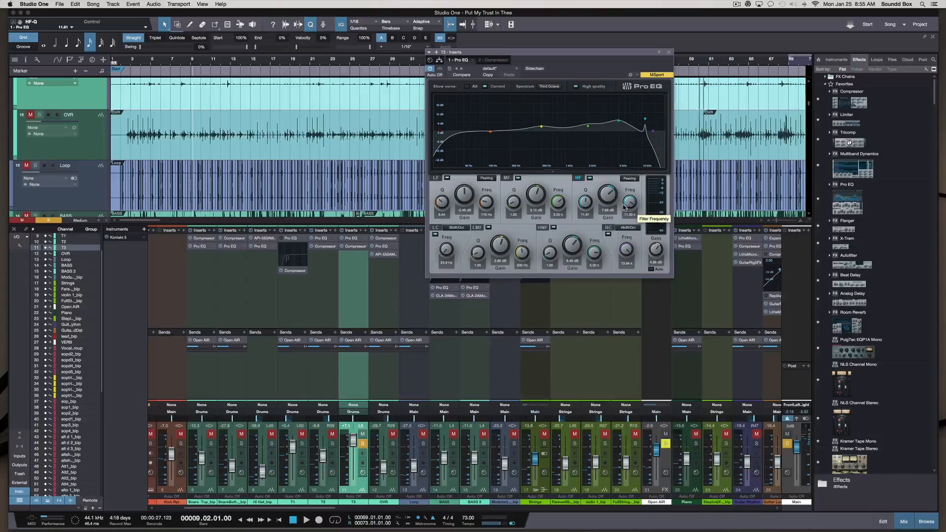
mouse_move(630, 206)
mouse_down()
mouse_move(620, 221)
mouse_move(618, 190)
mouse_move(617, 248)
mouse_move(619, 196)
mouse_up()
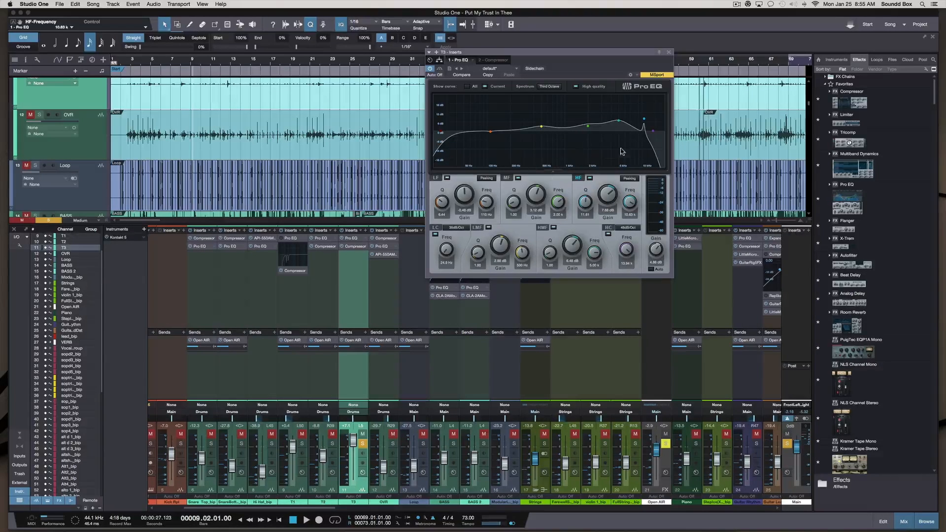
drag(644, 120, 643, 135)
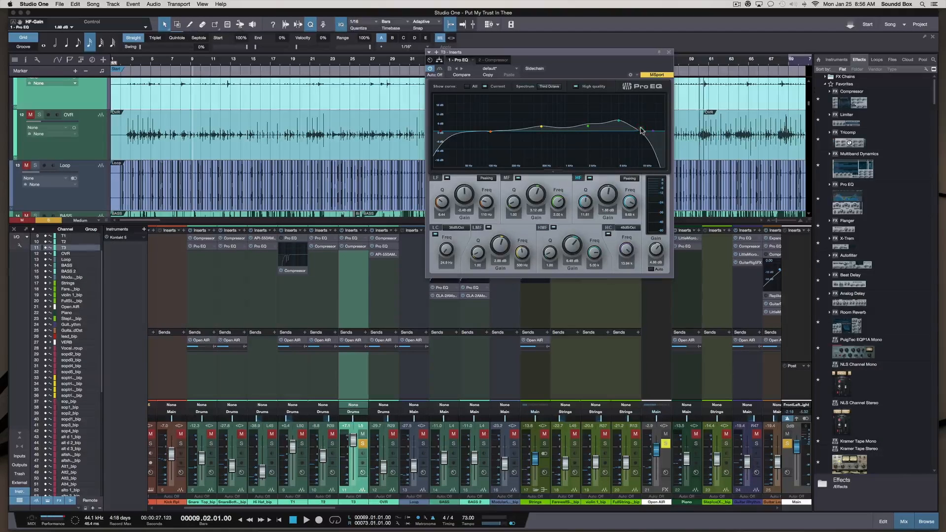
Reset the Pro EQ on track T3 by loading its default preset.
click(492, 69)
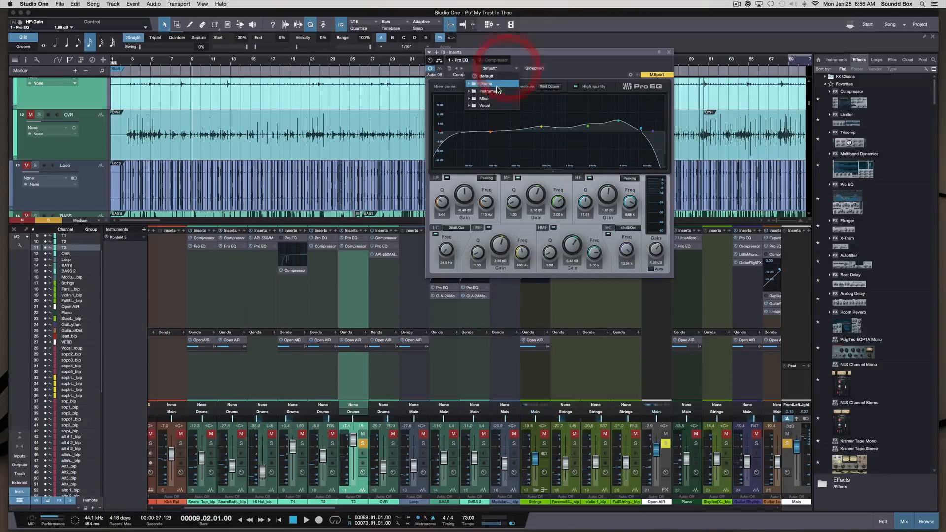
click(493, 77)
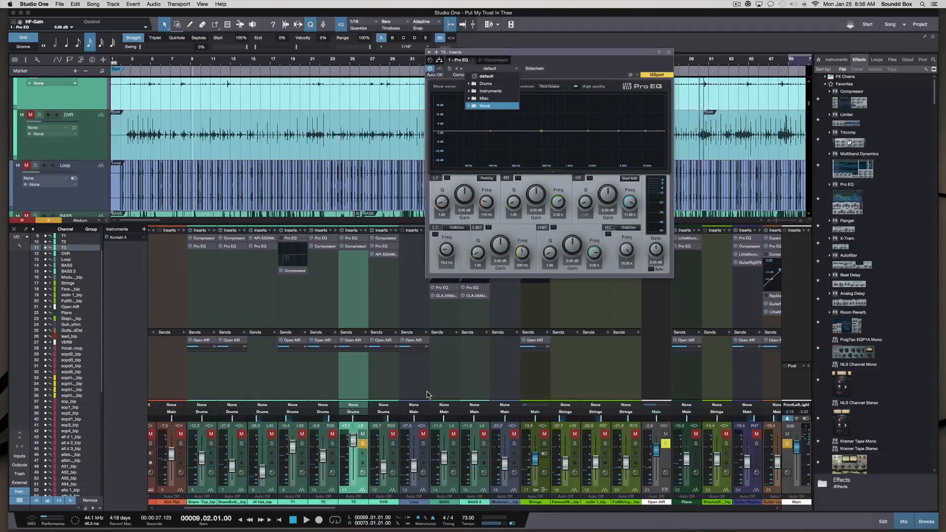
Play the song from bar 9, stop it, and shift the Pro EQ window slightly aside.
click(396, 195)
key(space)
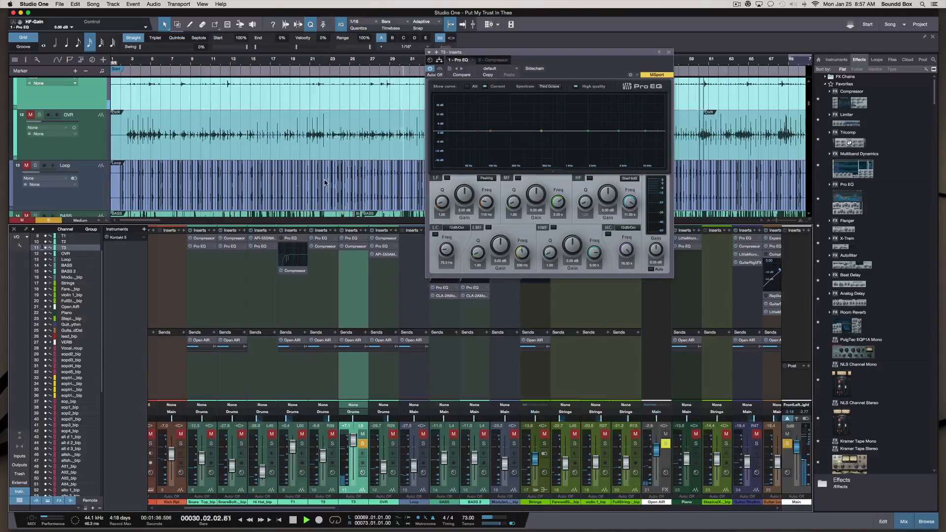
key(space)
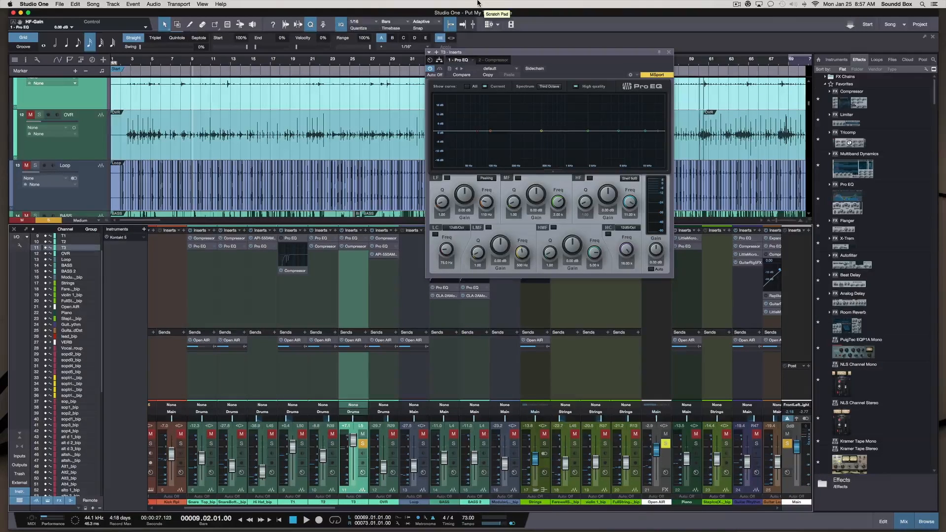
drag(558, 55, 578, 58)
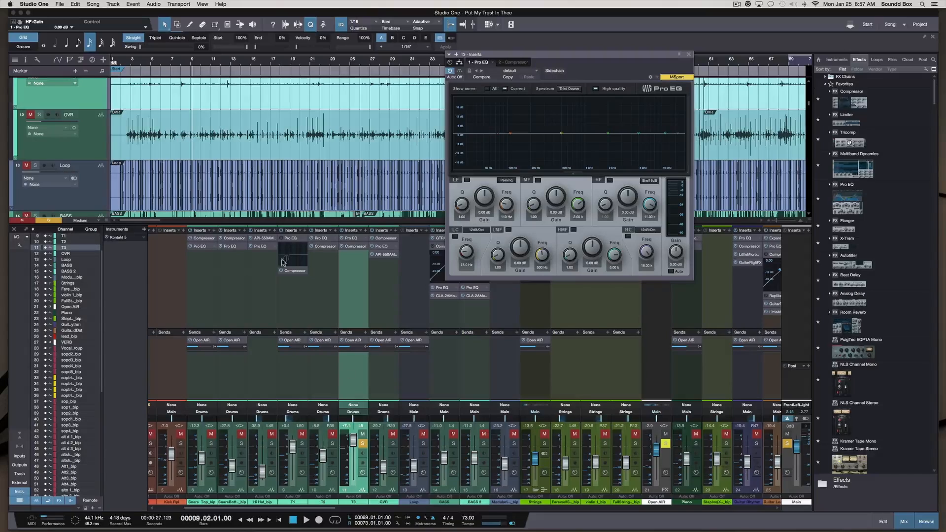
Enlarge track T3 to the Large height in the arrangement and zoom in on its waveform.
scroll(81, 115, up, 3)
click(96, 129)
key(shift+z)
key(shift+z)
key(e)
key(e)
key(e)
key(e)
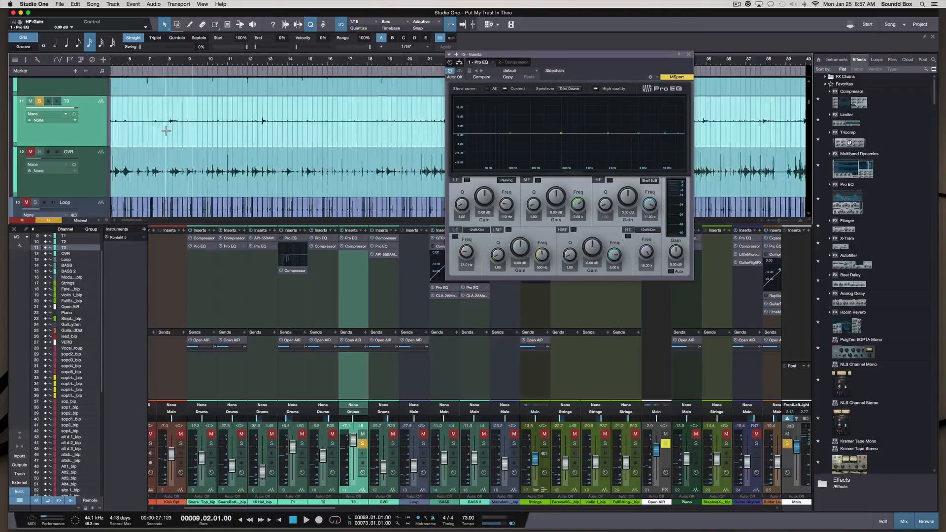
key(shift+w)
key(shift+w)
key(shift+w)
key(shift+w)
key(shift+e)
key(shift+e)
key(shift+e)
key(shift+e)
key(shift+e)
key(shift+e)
key(shift+e)
key(shift+e)
key(shift+e)
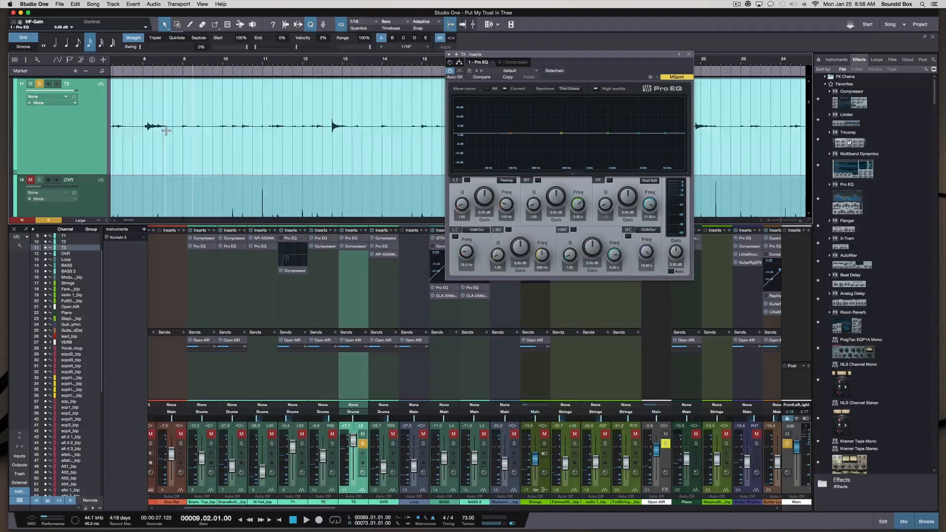
key(shift+e)
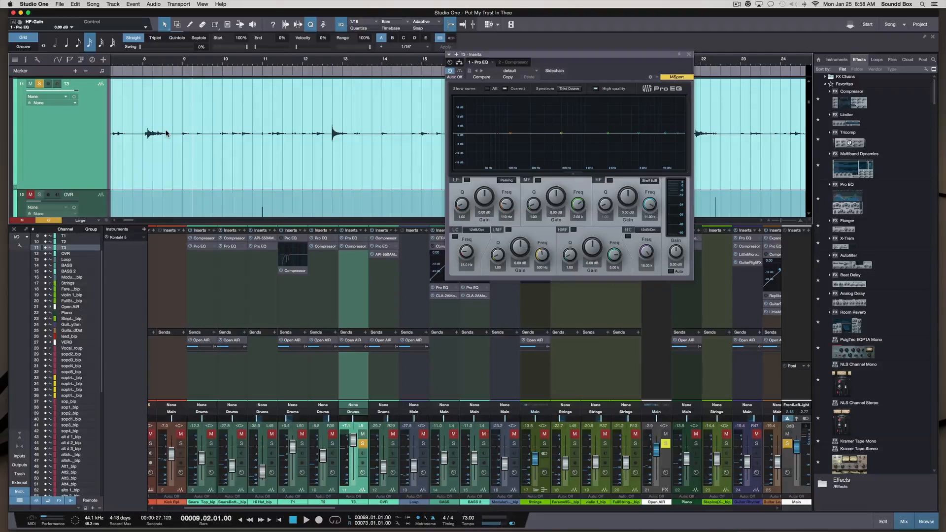
scroll(166, 133, up, 5)
scroll(166, 130, down, 6)
scroll(166, 129, up, 3)
Audition track T3 from bar 9, close the Pro EQ window, and audition the hits around bar 55.
key(space)
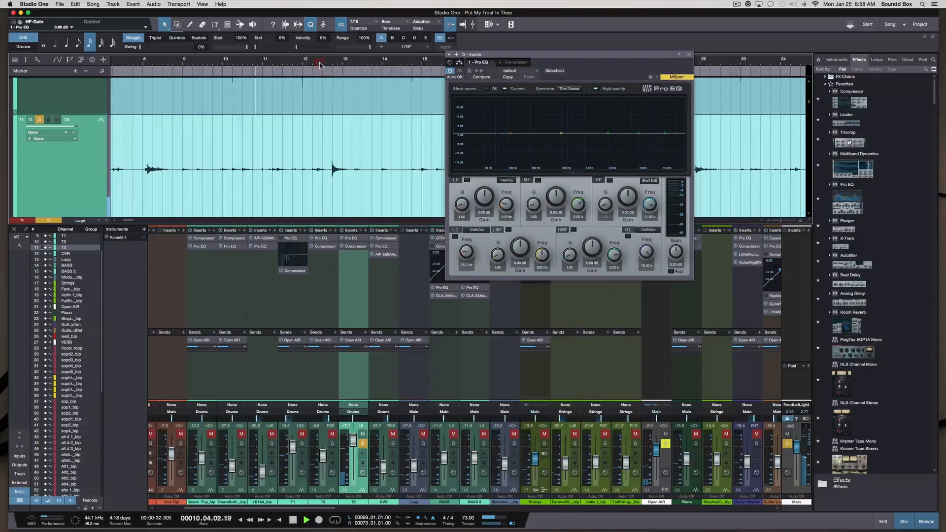
key(space)
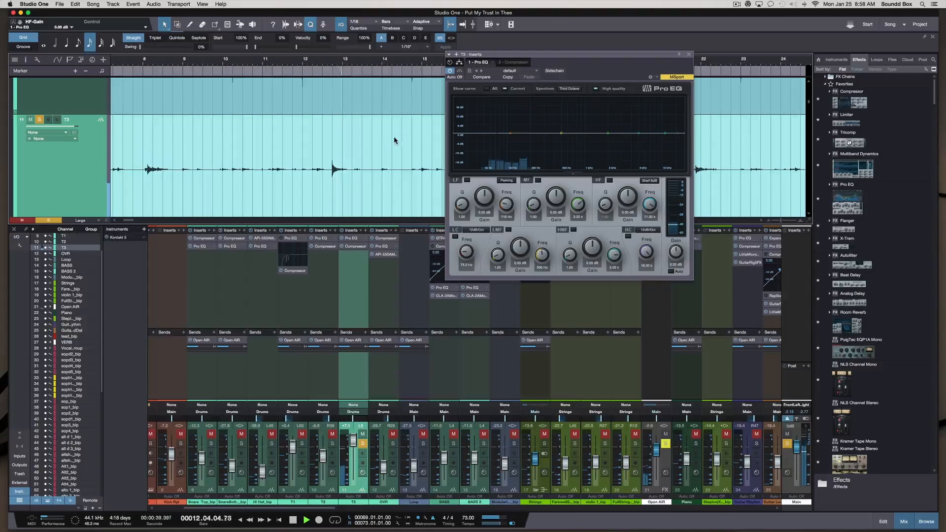
key(Escape)
scroll(325, 174, right, 15)
scroll(327, 174, right, 7)
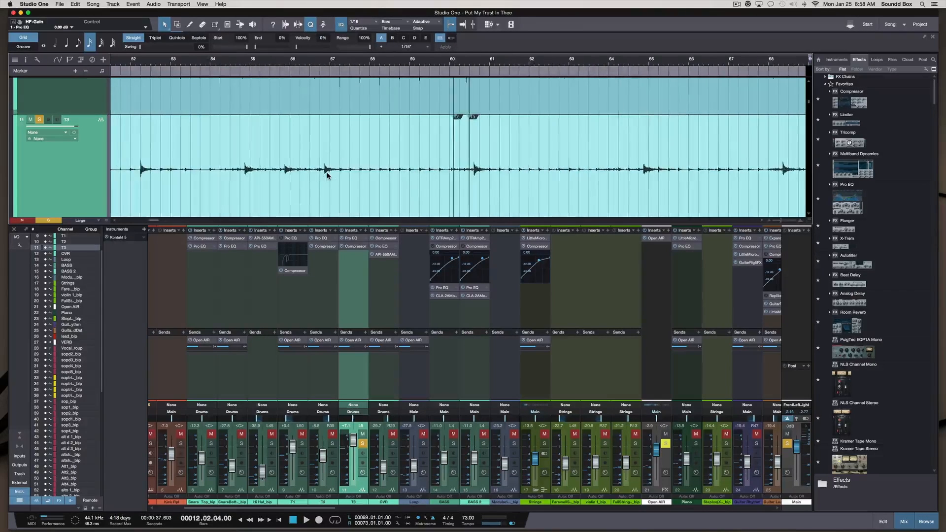
key(space)
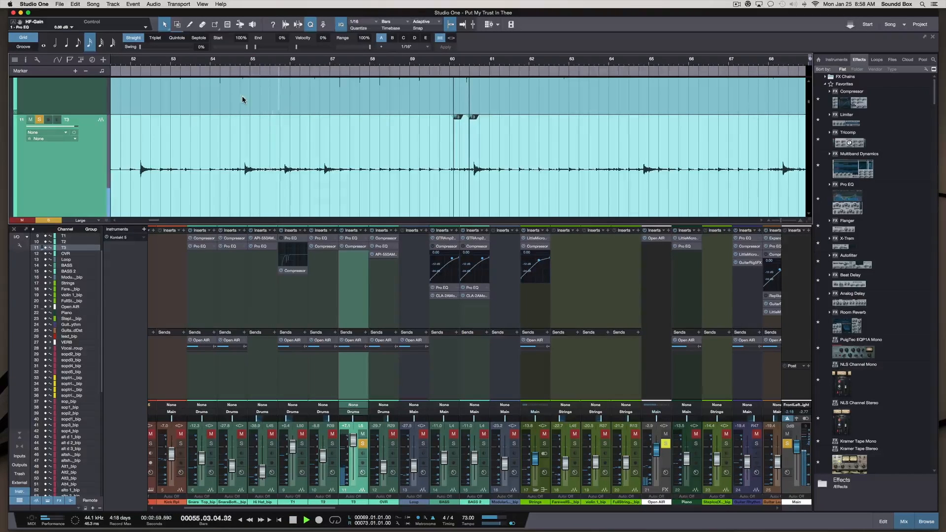
key(space)
Set a loop around the three T3 hits from 54.04.01.00 to 57.01.01.00 and audition it from its start.
drag(231, 57, 308, 70)
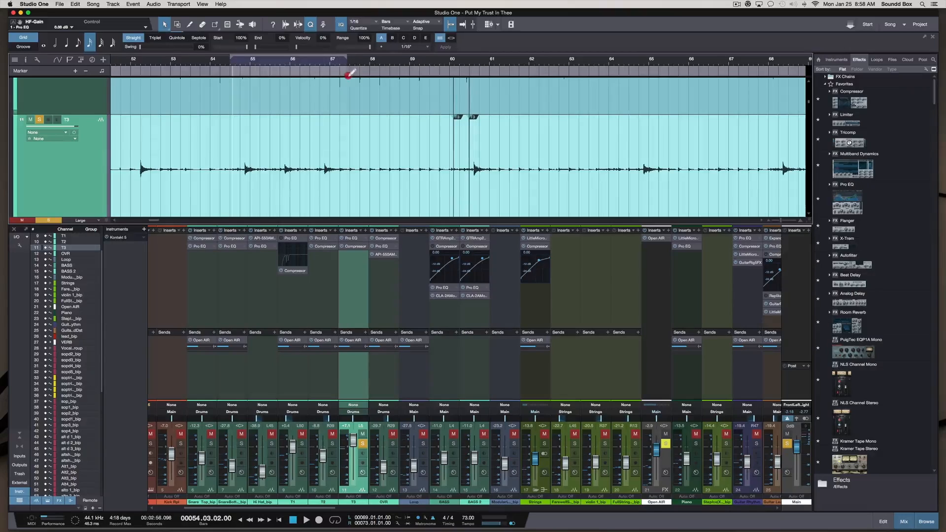
click(333, 67)
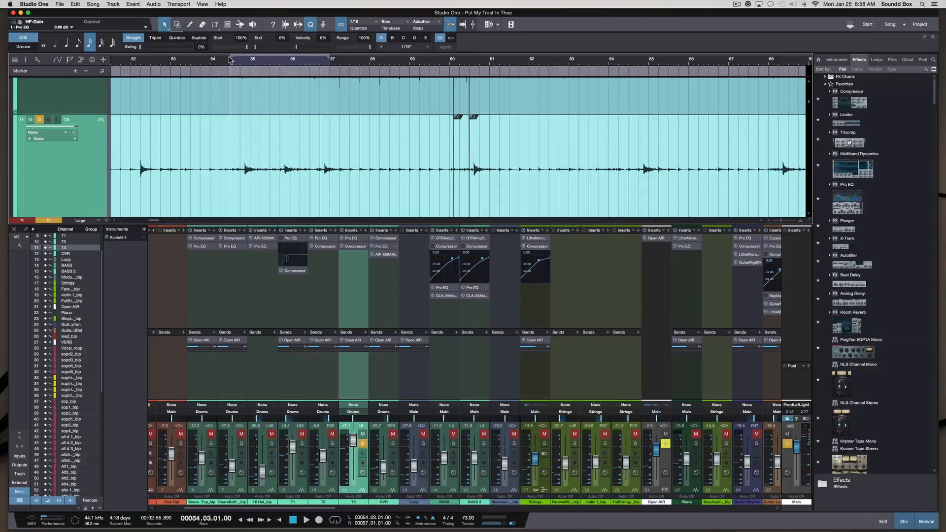
mouse_move(230, 59)
mouse_down()
mouse_move(223, 62)
mouse_move(239, 63)
mouse_up()
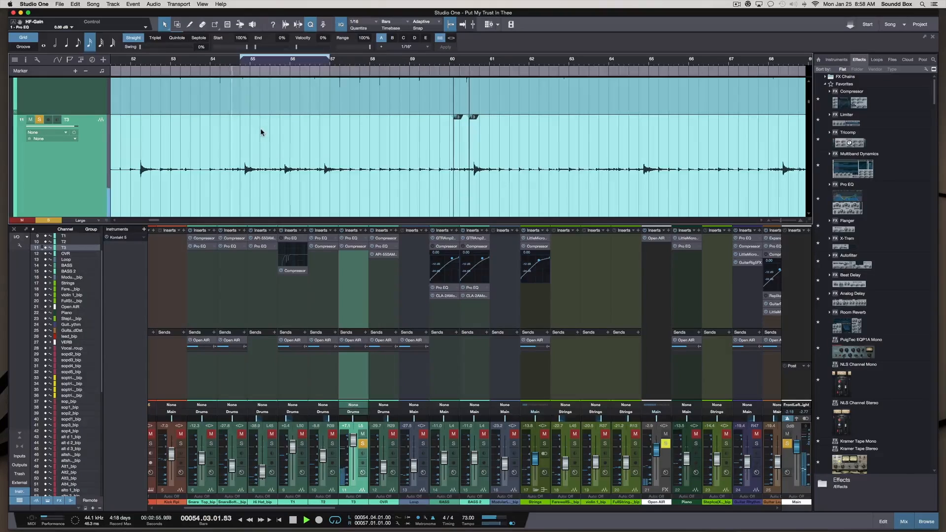
key(KP_Add)
key(KP_Subtract)
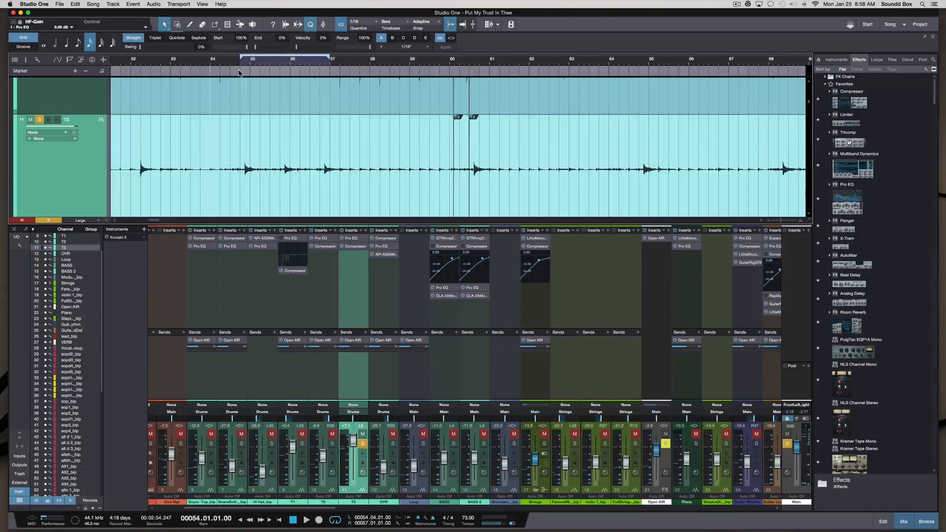
click(241, 74)
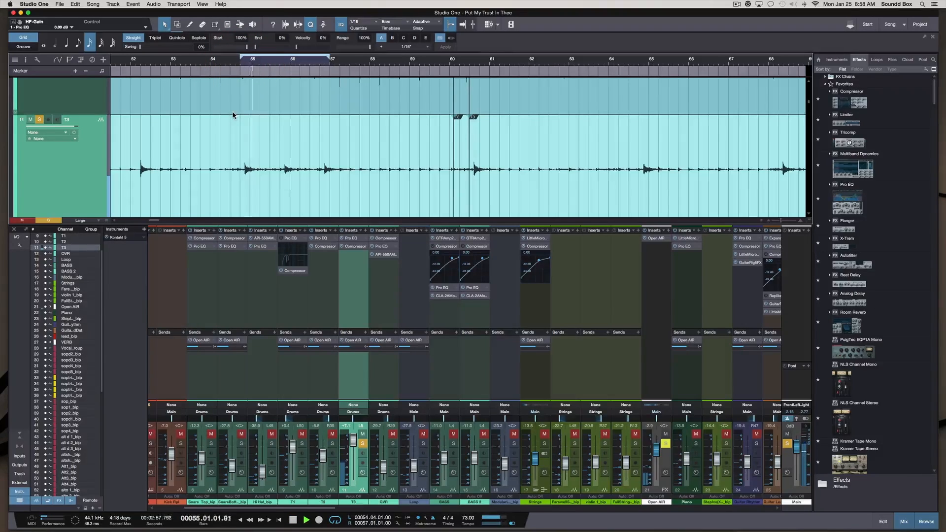
key(space)
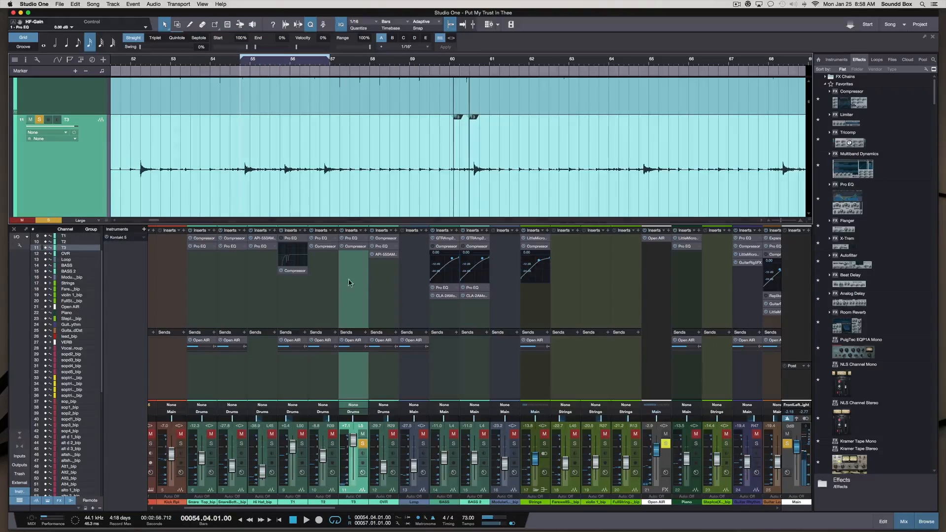
Open the Pro EQ on track T3 and play the loop to check its frequency spectrum.
click(357, 240)
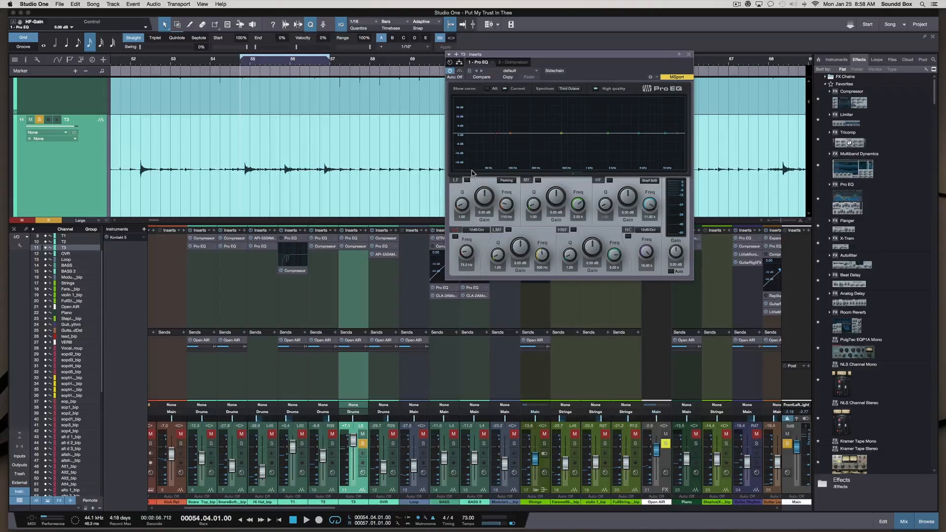
key(space)
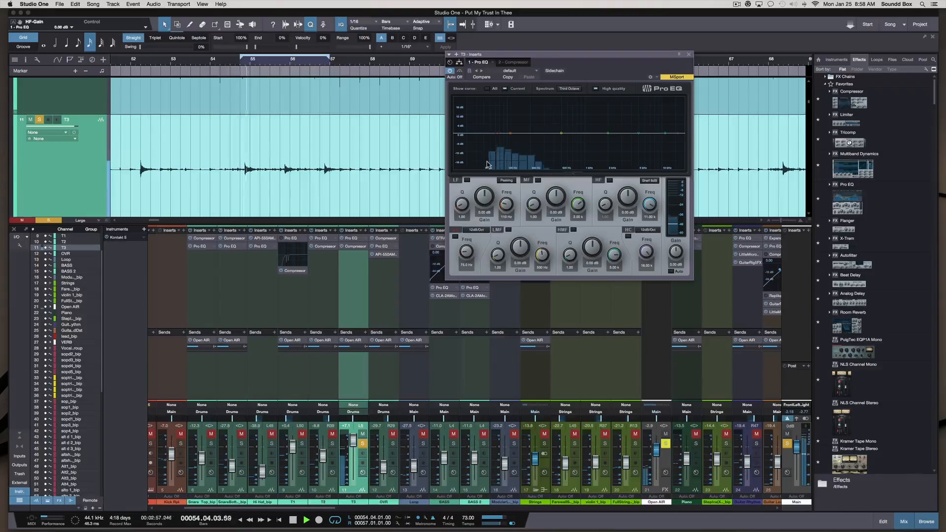
key(space)
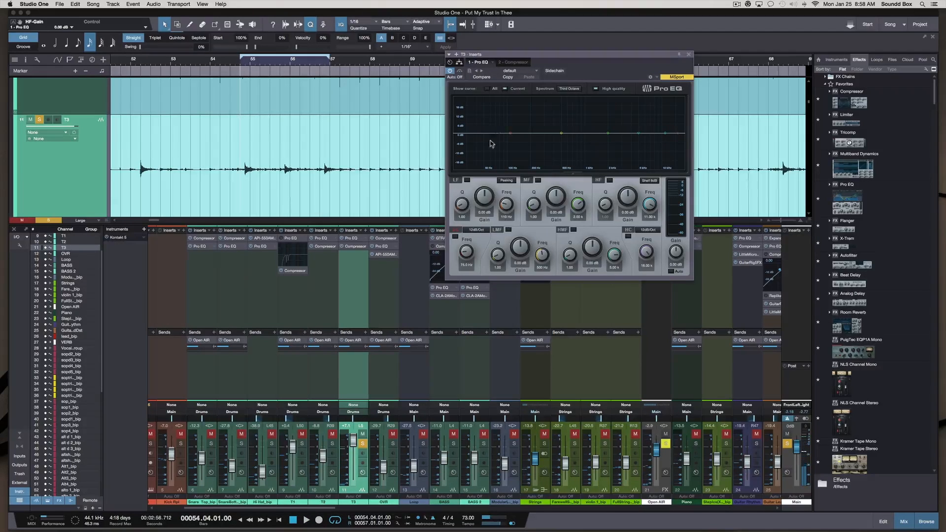
Enable the low cut with a 48 dB/Oct slope and lower its cutoff to about 42 Hz while the loop plays.
click(455, 238)
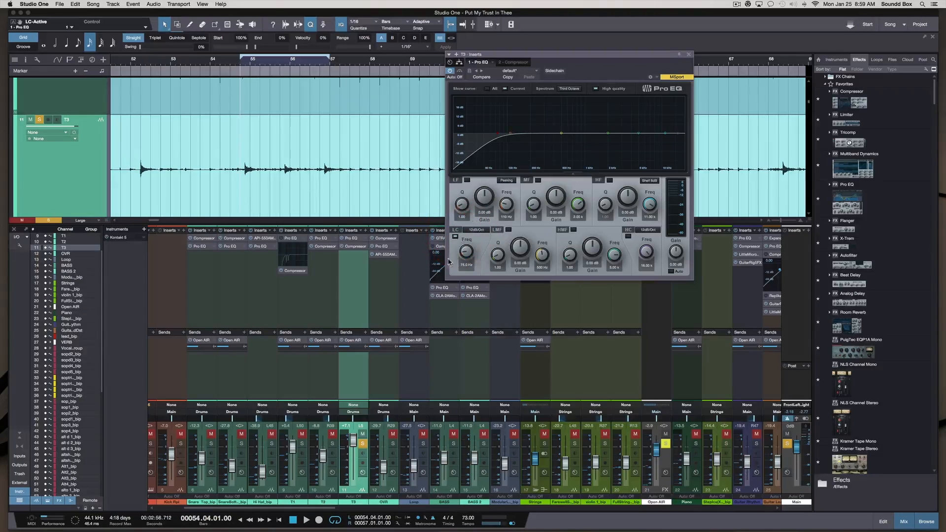
click(477, 230)
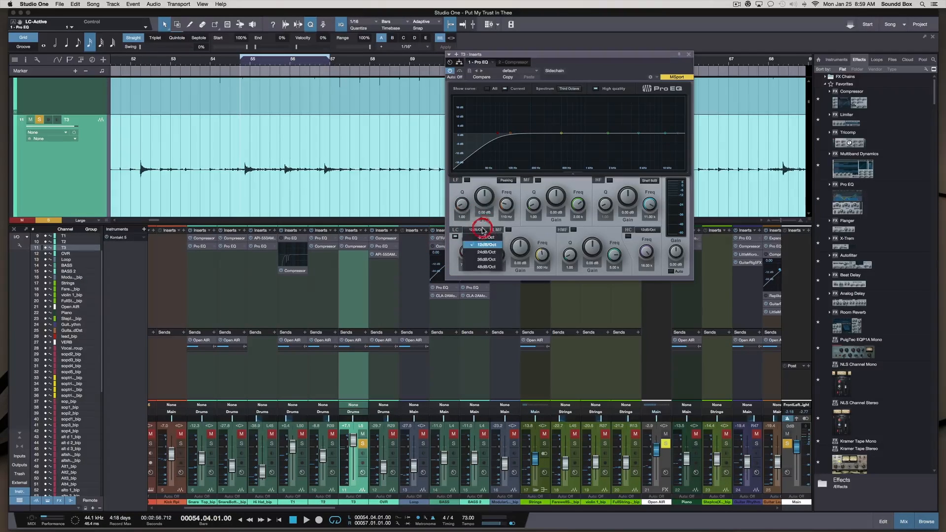
click(486, 267)
key(space)
drag(490, 137, 478, 135)
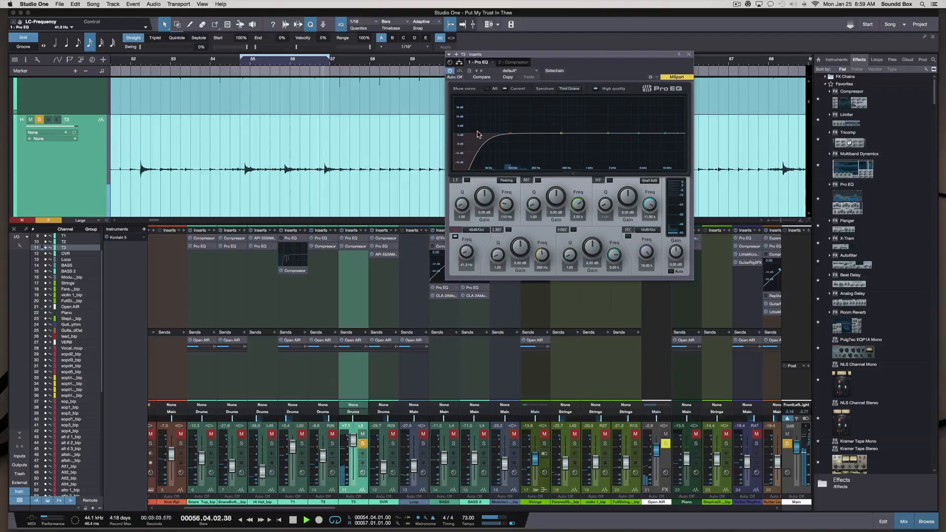
drag(478, 134, 478, 134)
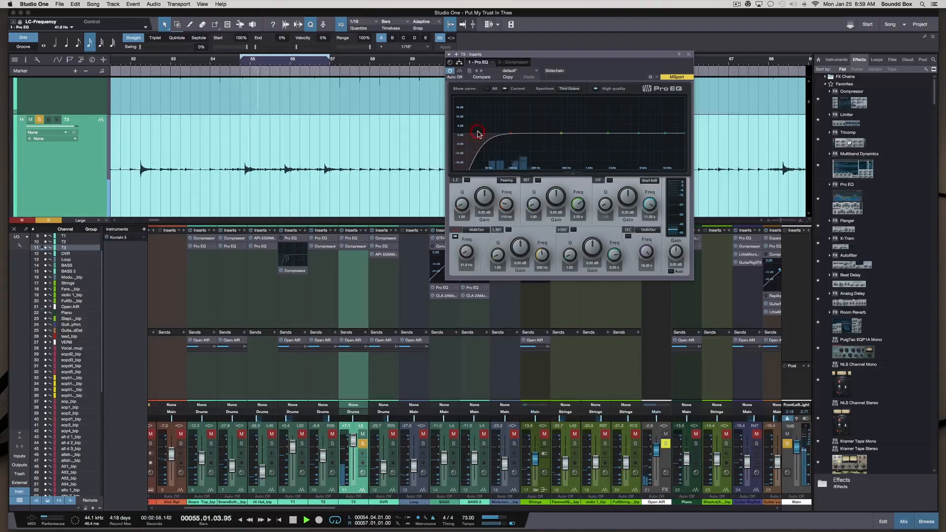
key(space)
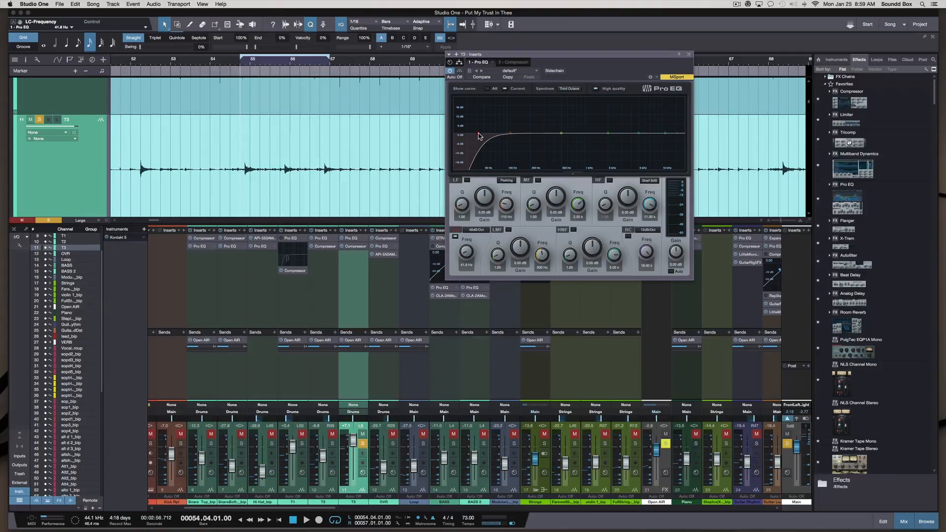
Replay the loop to examine the spectrum of the T3 hits with the low cut engaged.
key(space)
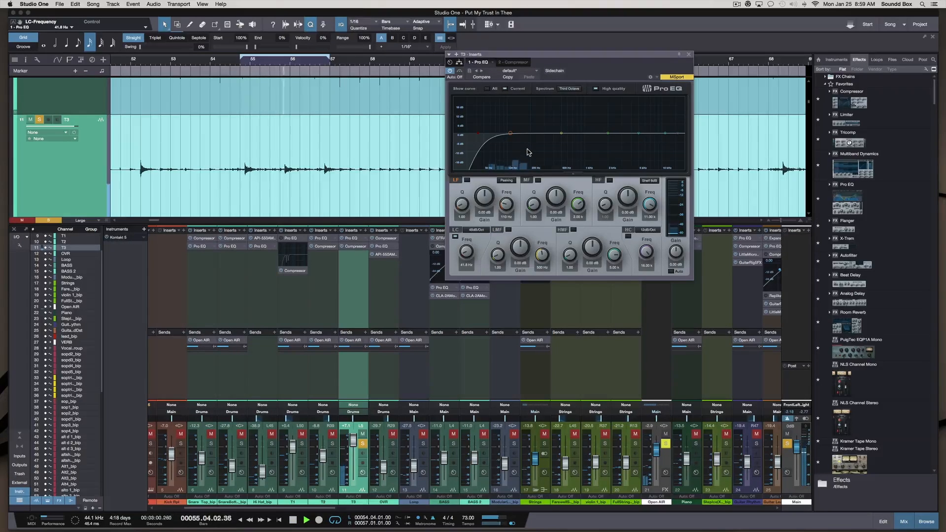
key(space)
key(space)
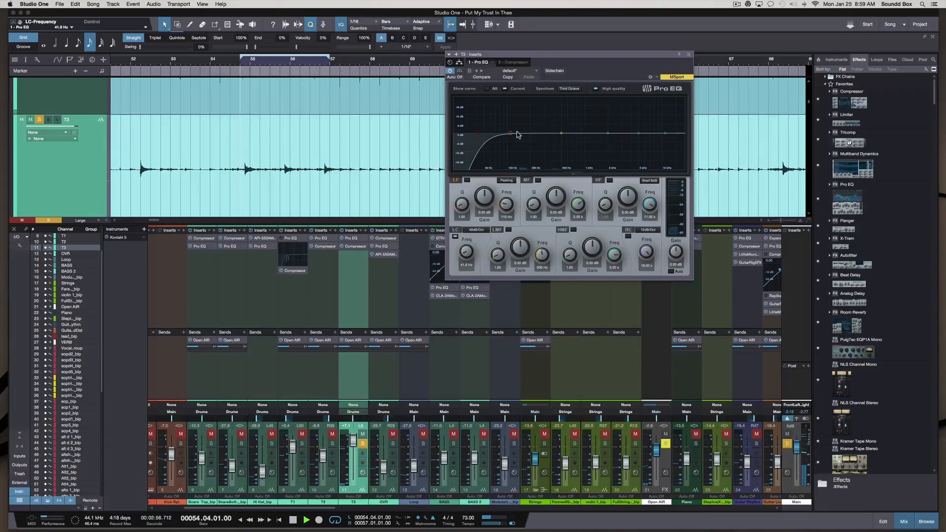
key(space)
Try the high cut on and off, and enable the HF, HMF and MF bands from the EQ graph.
double_click(679, 134)
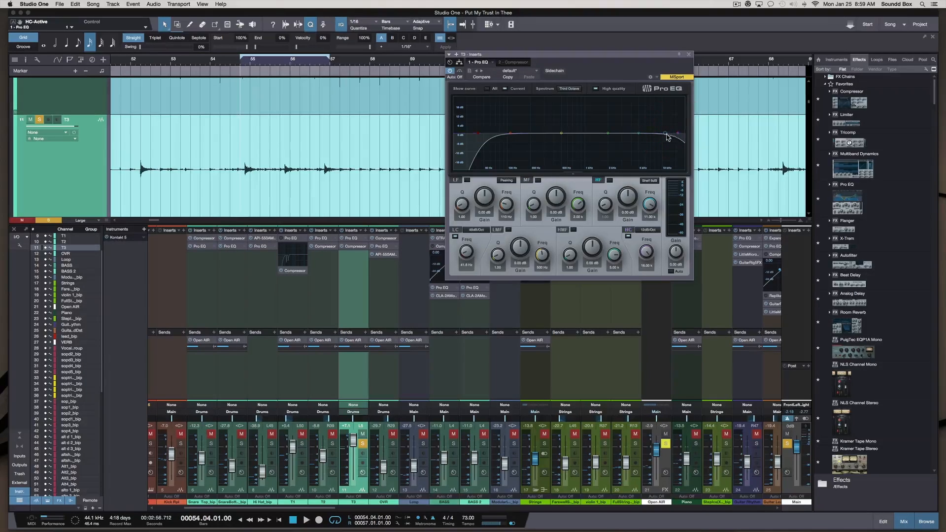
double_click(679, 133)
double_click(665, 133)
double_click(640, 134)
double_click(608, 133)
Enable the LMF band, try a boost of about 12 dB at about 143 Hz, and return its gain to about 0 dB.
click(562, 134)
drag(561, 135, 511, 114)
drag(628, 113, 514, 109)
drag(612, 121, 573, 119)
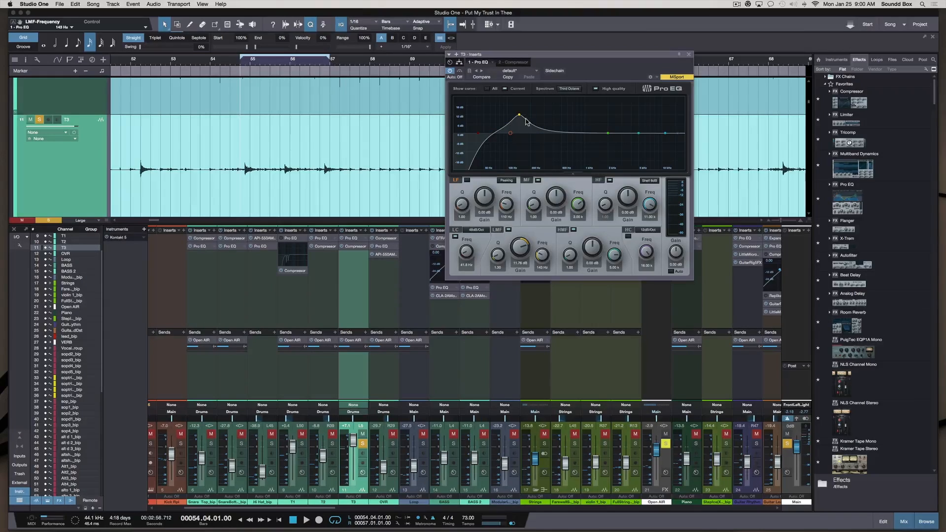
drag(520, 116, 570, 134)
Boost the LF band to about 19.8 dB at about 100 Hz on the EQ graph.
mouse_move(513, 137)
mouse_down()
mouse_move(463, 131)
mouse_move(534, 127)
mouse_move(506, 118)
mouse_move(502, 127)
mouse_up()
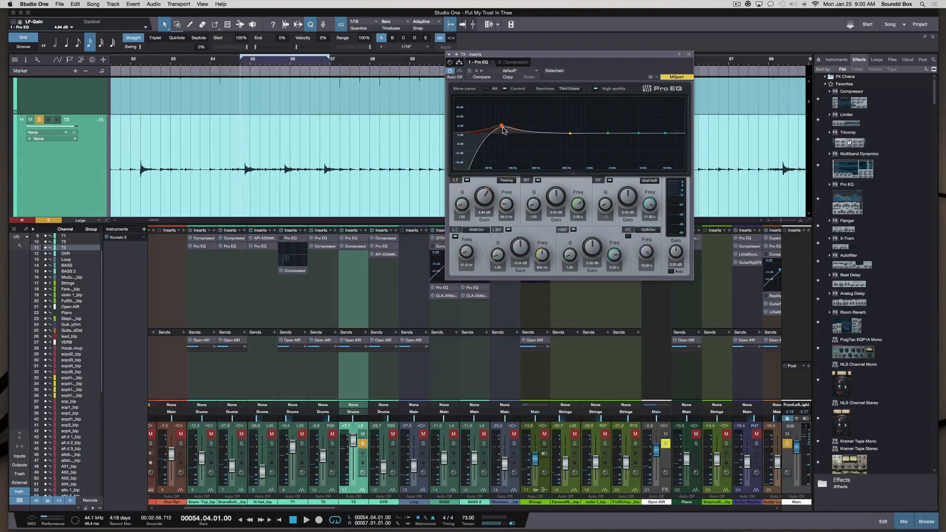
drag(501, 126, 492, 129)
drag(494, 128, 491, 123)
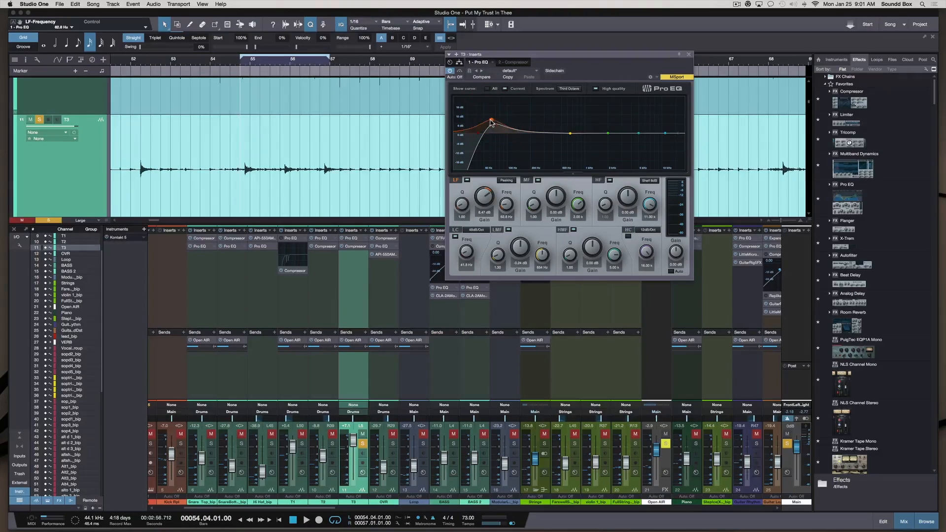
drag(493, 123, 505, 100)
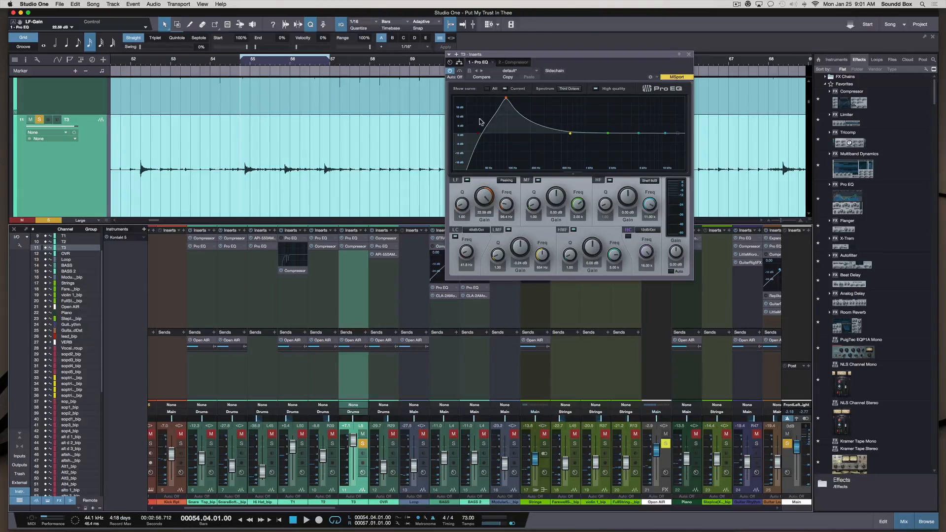
drag(508, 99, 508, 107)
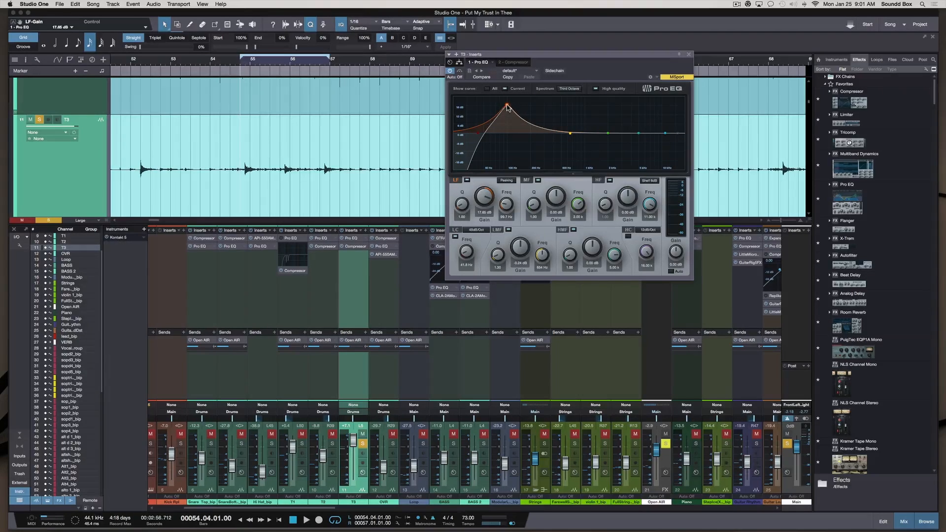
drag(507, 107, 507, 102)
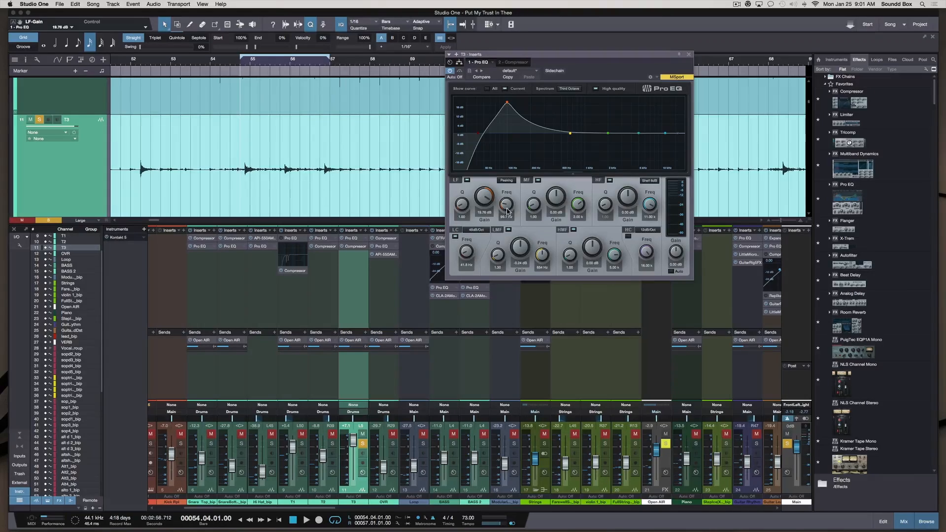
Raise the LF band's Q to 24 and sweep its peak to about 131 Hz at 24 dB while the loop plays.
drag(467, 209, 463, 170)
drag(461, 209, 462, 185)
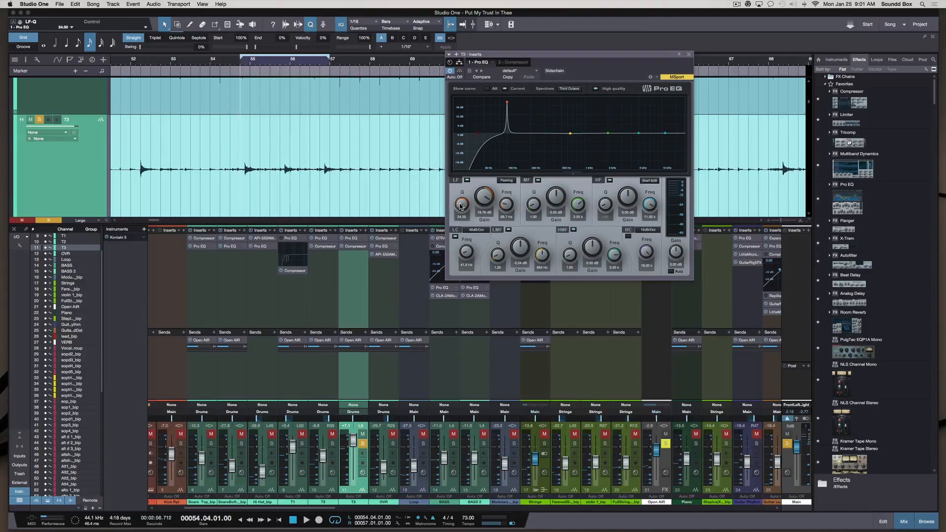
drag(461, 208, 464, 161)
key(space)
drag(507, 102, 517, 97)
key(space)
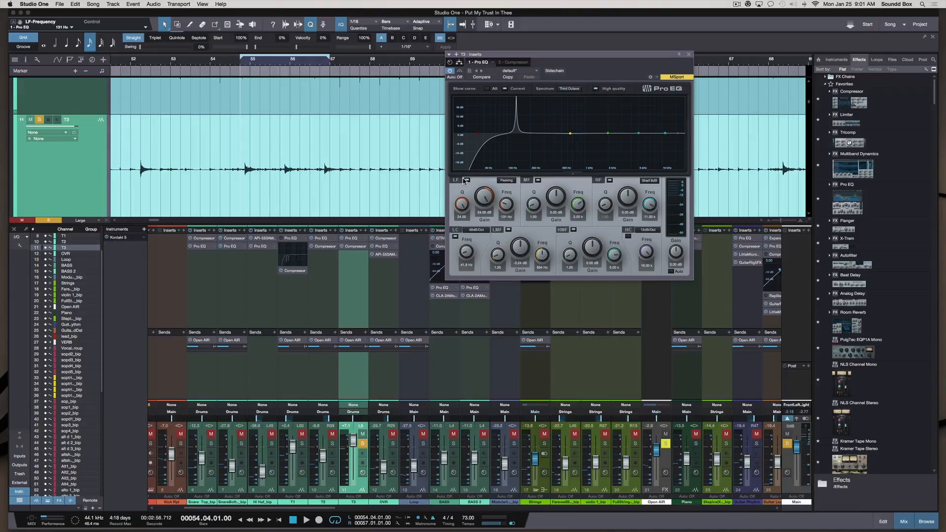
Play the loop with the LF band off and on, and fine-tune its boosted peak at about 131 Hz.
click(468, 180)
key(space)
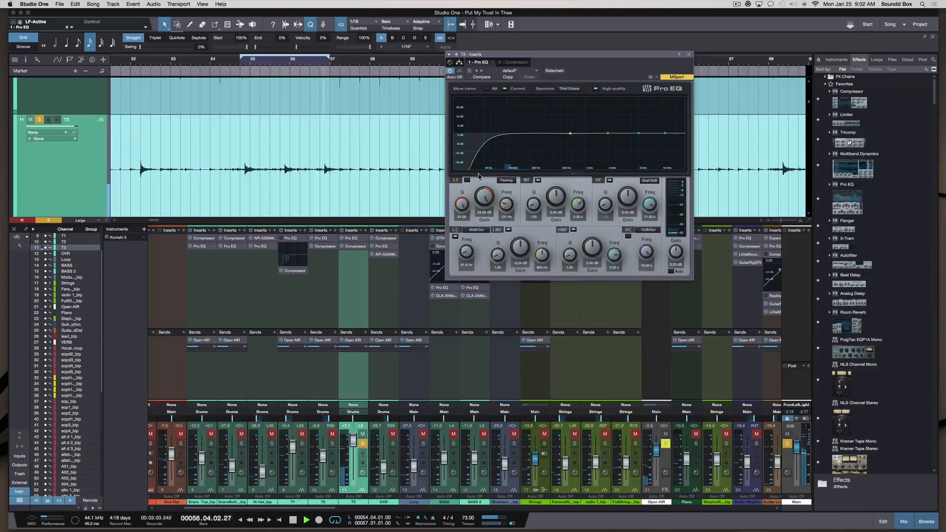
click(467, 180)
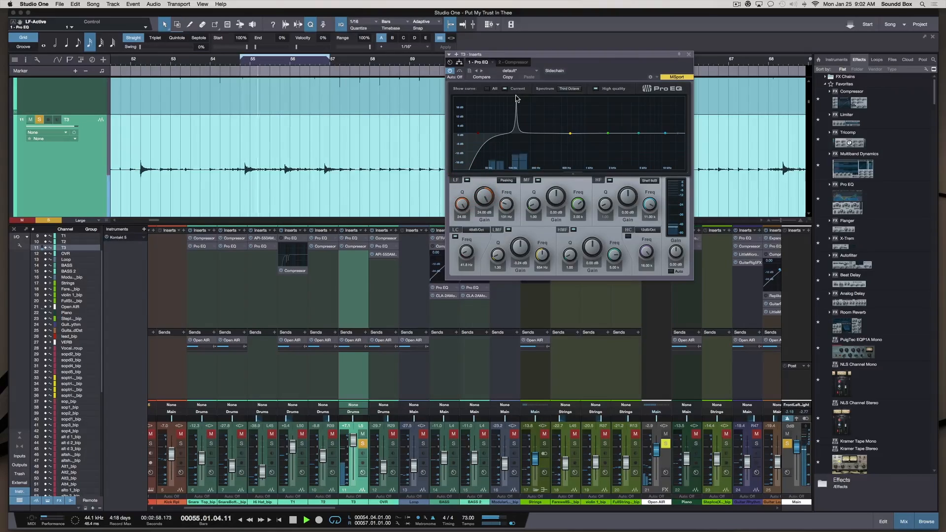
drag(516, 98, 517, 100)
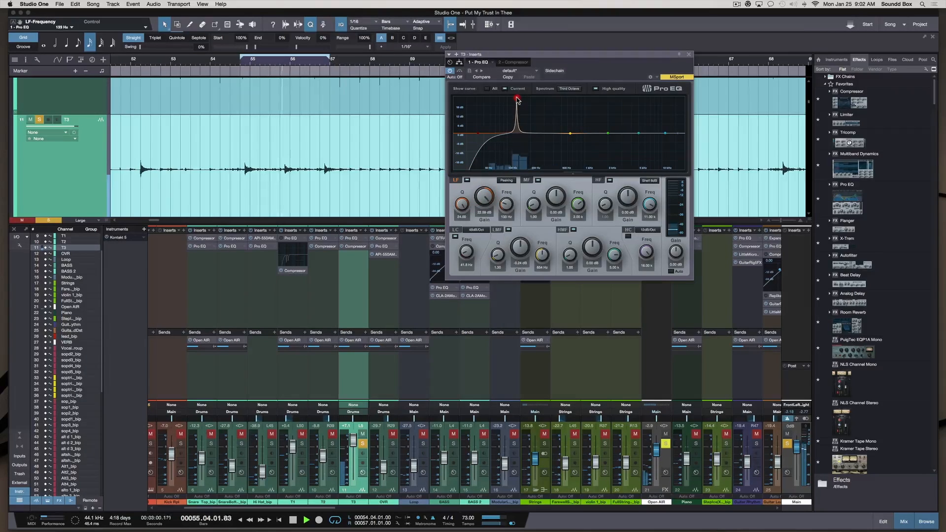
drag(518, 100, 516, 99)
click(517, 99)
key(space)
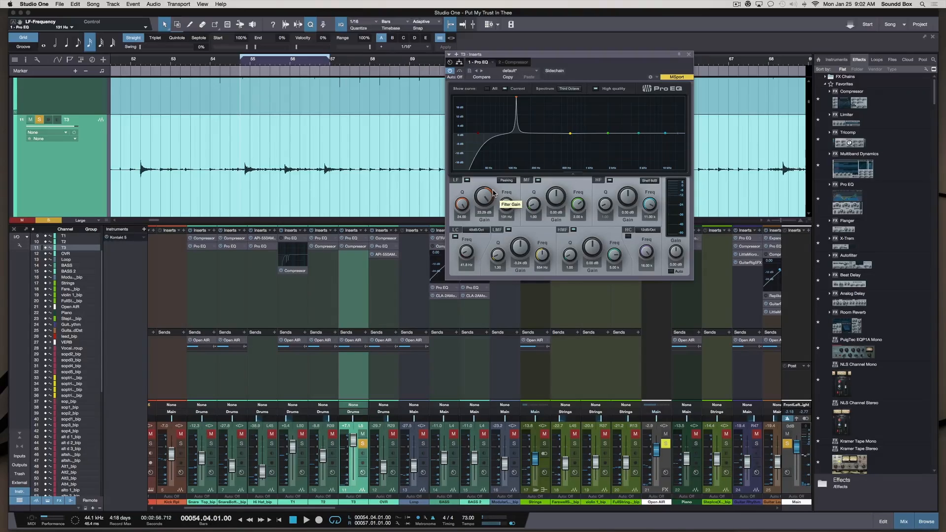
Turn the LF boost into a cut of about -21.6 dB while the loop plays.
drag(490, 195, 502, 265)
key(space)
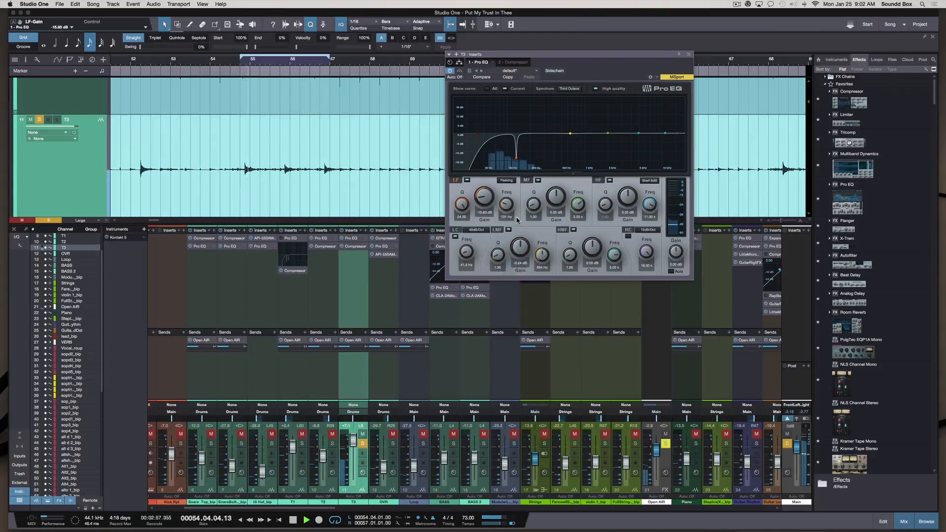
drag(485, 198, 486, 208)
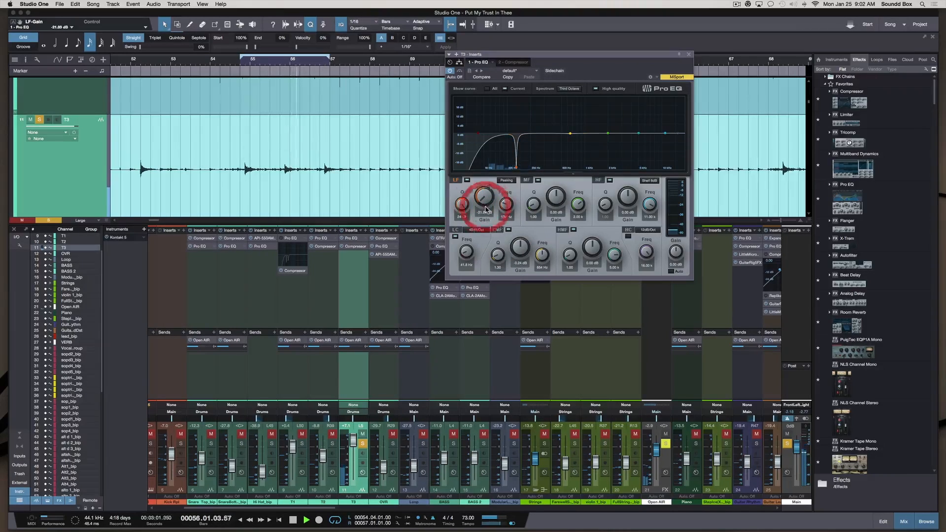
Compare the looped drum hits with the LF cut off and on.
click(468, 181)
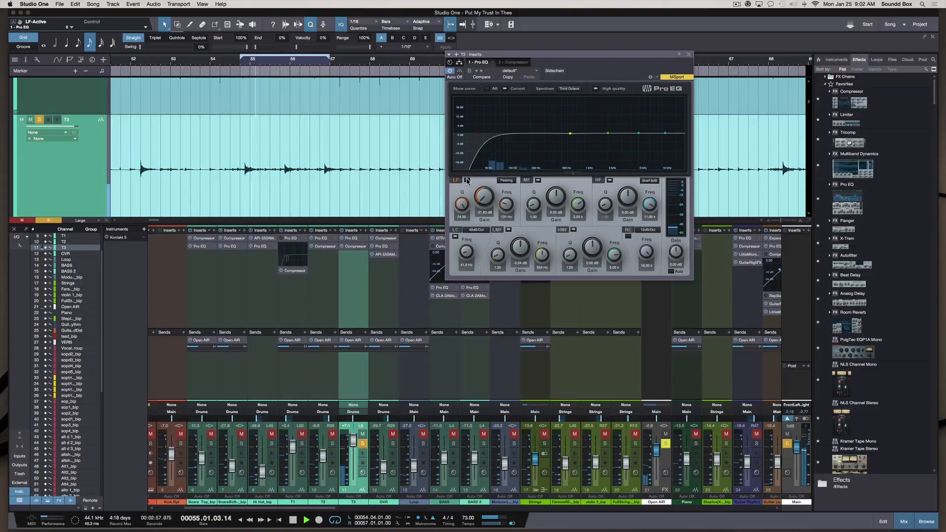
click(468, 181)
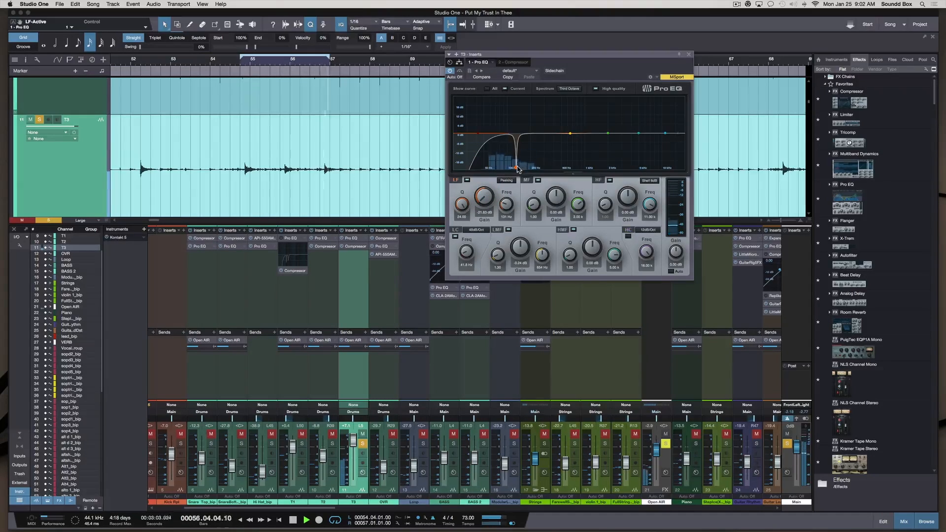
click(468, 180)
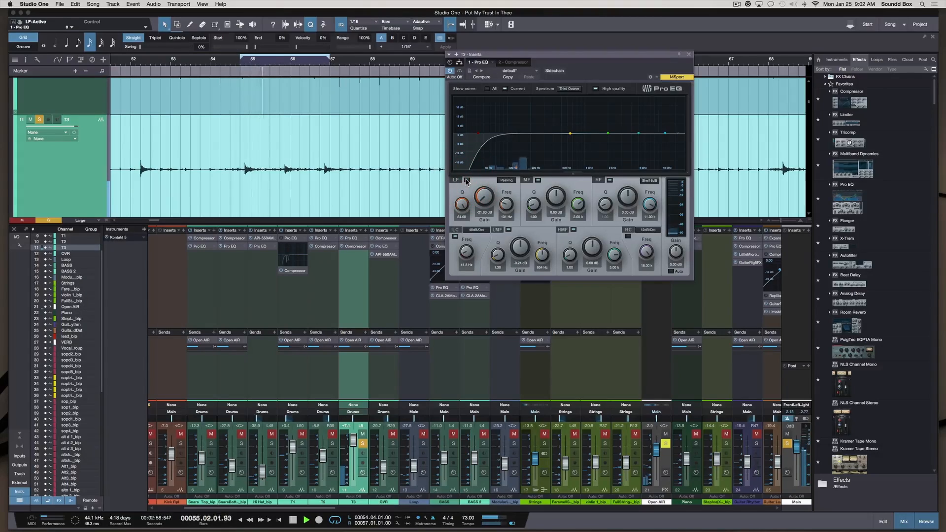
click(467, 181)
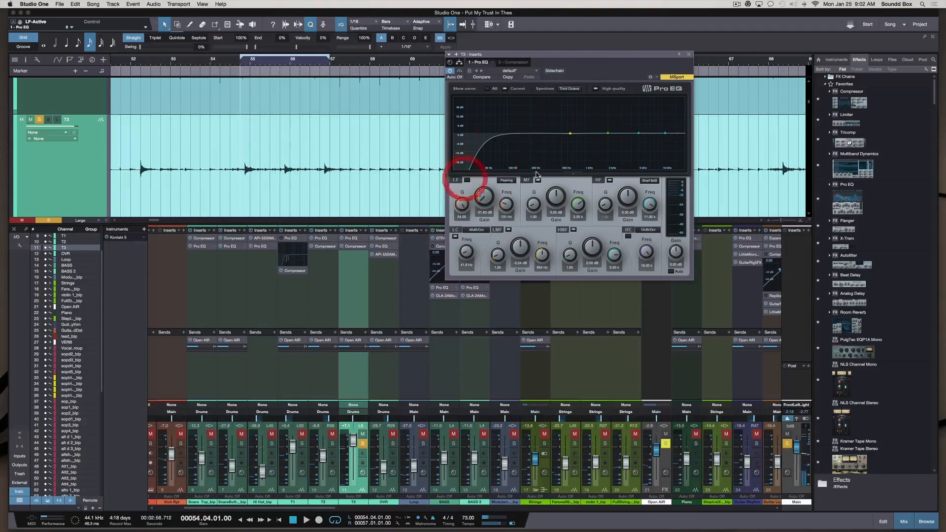
Boost the LMF band to about 17 dB at about 277 Hz and raise its Q to about 19.8.
double_click(571, 134)
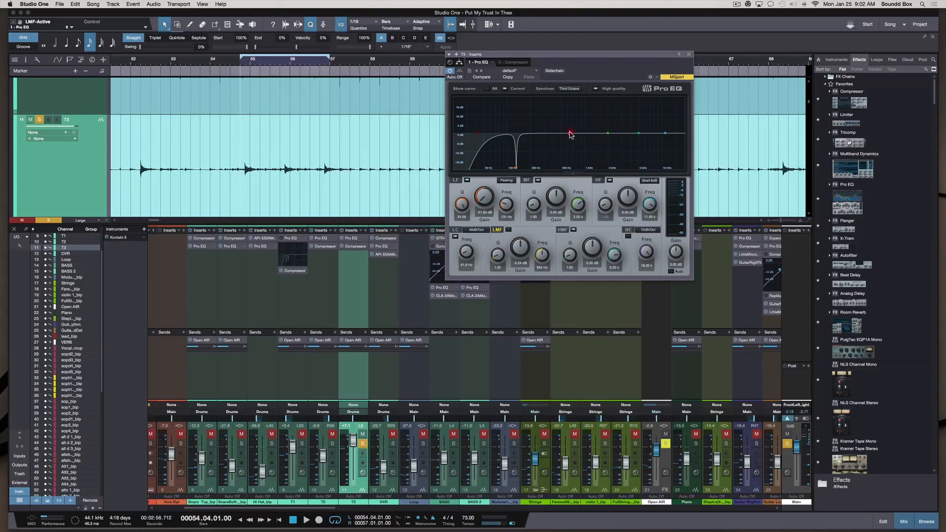
click(571, 134)
drag(571, 134, 541, 106)
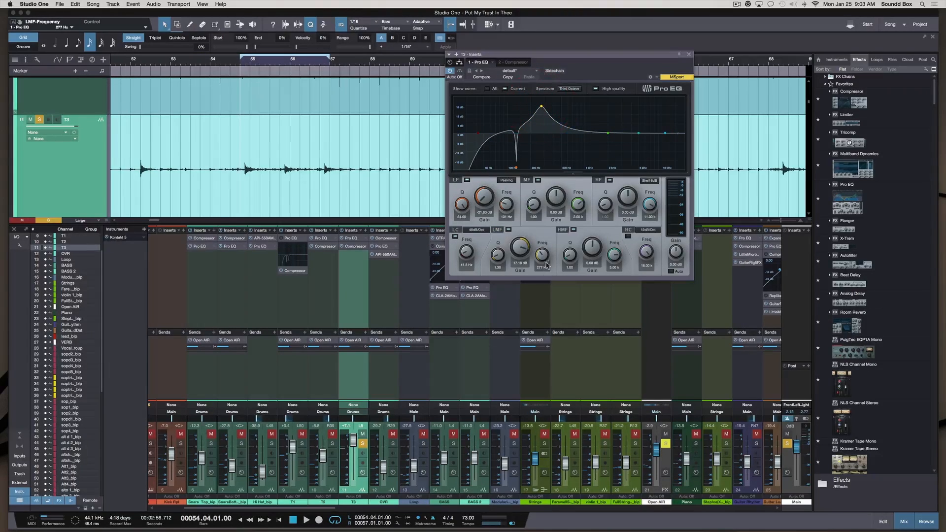
drag(544, 256, 499, 242)
Sweep the narrow LMF peak down to about 69.3 Hz at full boost while the loop plays.
key(space)
drag(534, 107, 496, 100)
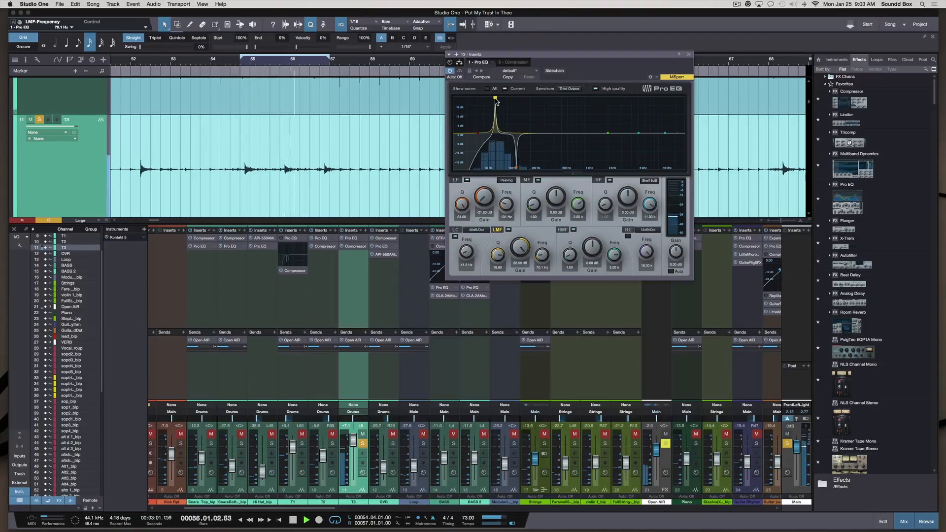
drag(496, 101, 496, 100)
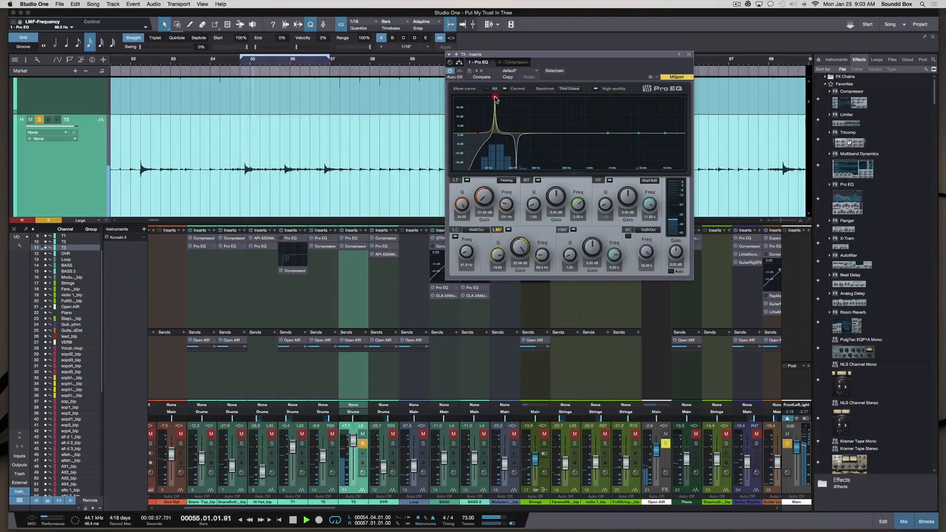
drag(496, 99, 496, 93)
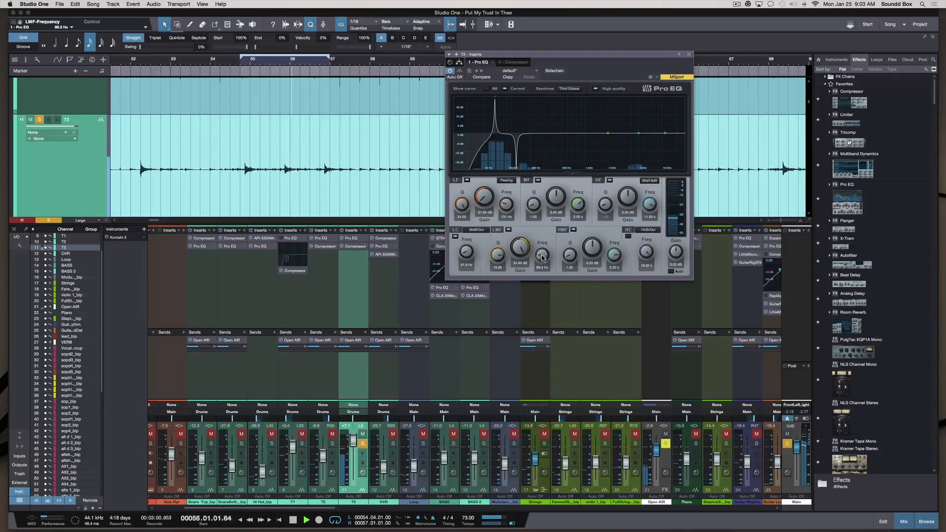
Cut the LMF band's gain to about -22 dB and compare the loop with the band off and on.
drag(522, 250, 520, 260)
drag(520, 306, 519, 317)
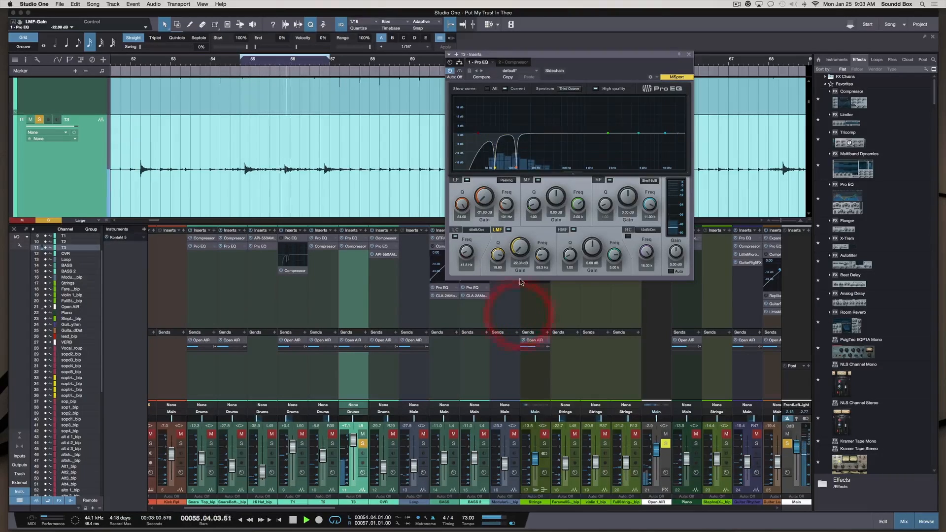
click(510, 232)
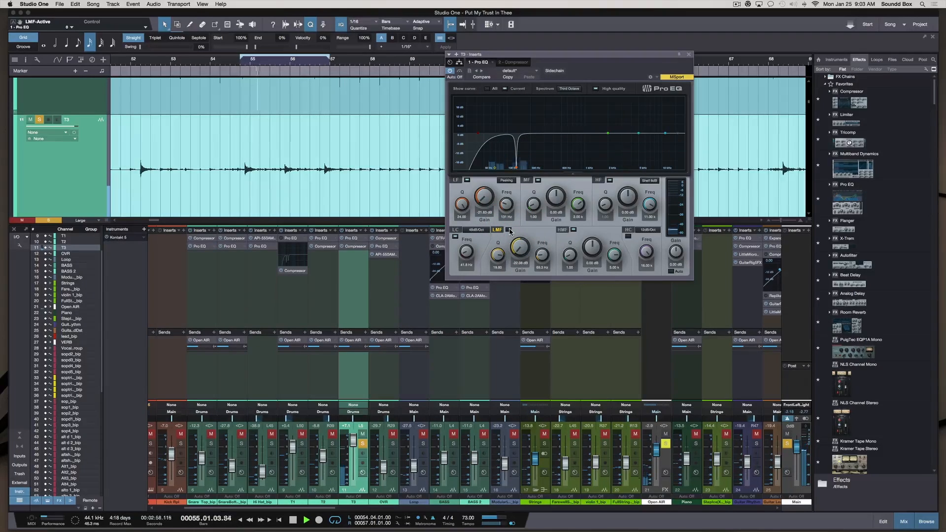
click(510, 232)
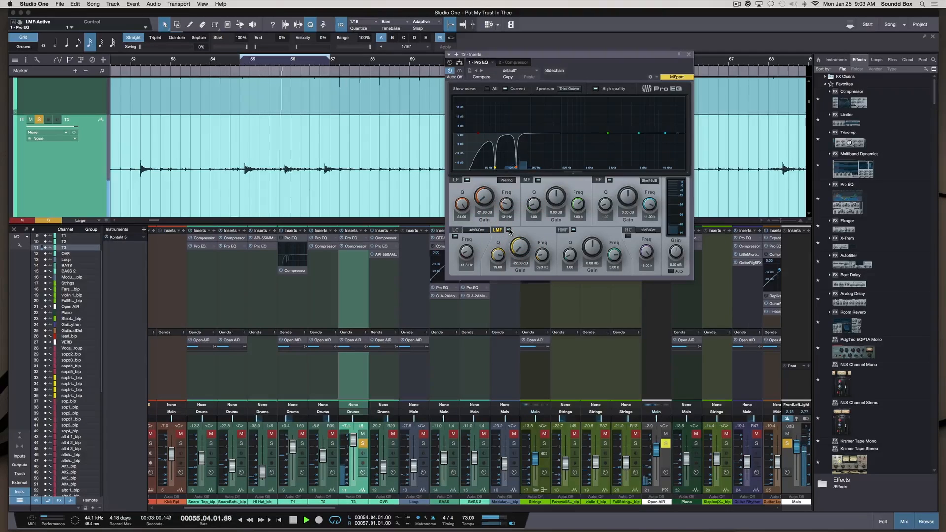
key(space)
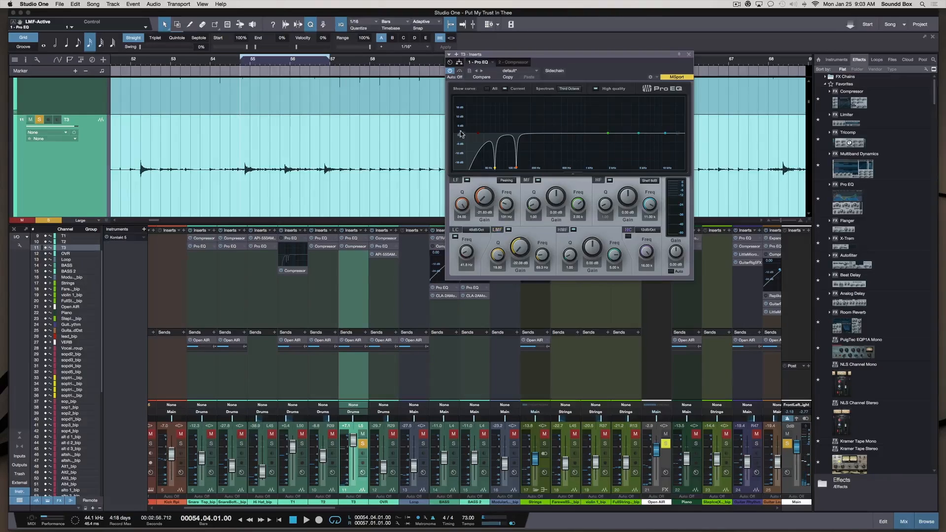
Replay the loop with the LMF band off and on, and ease its cut to about -11 dB.
key(space)
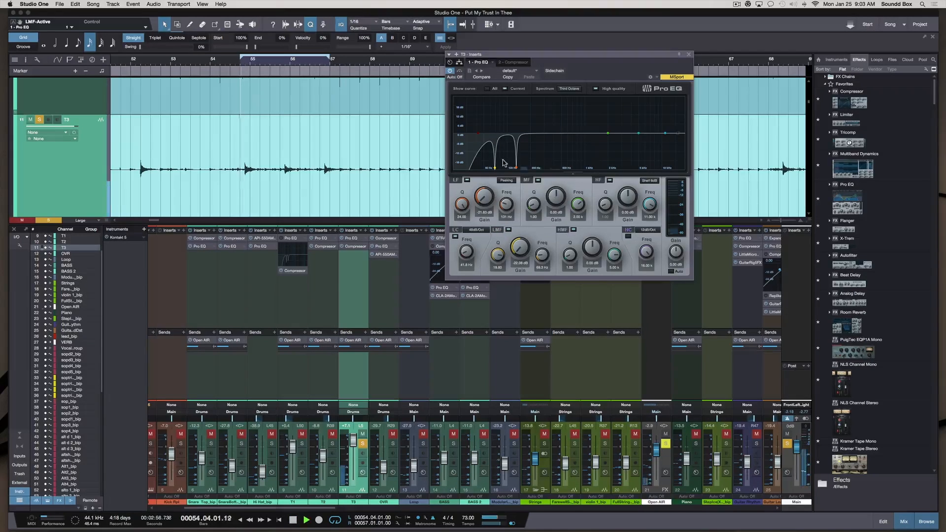
click(508, 230)
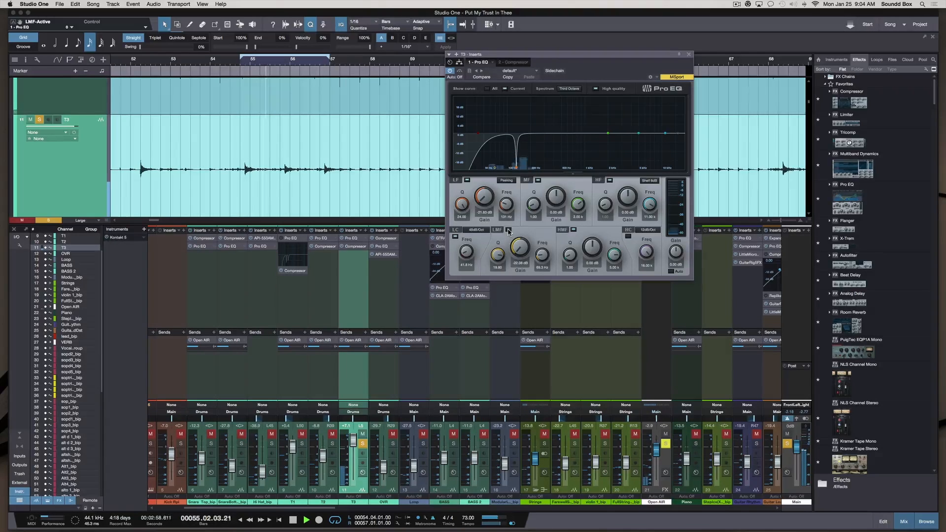
click(509, 230)
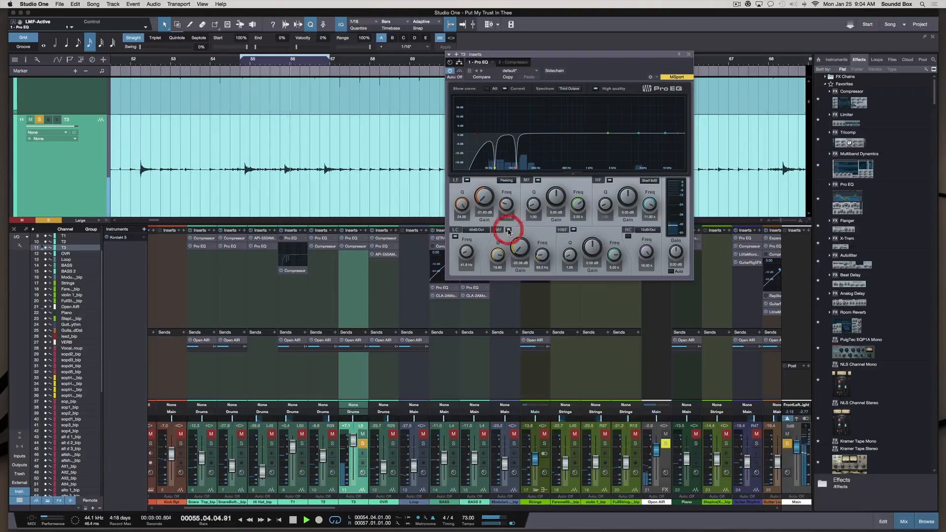
drag(520, 245, 520, 233)
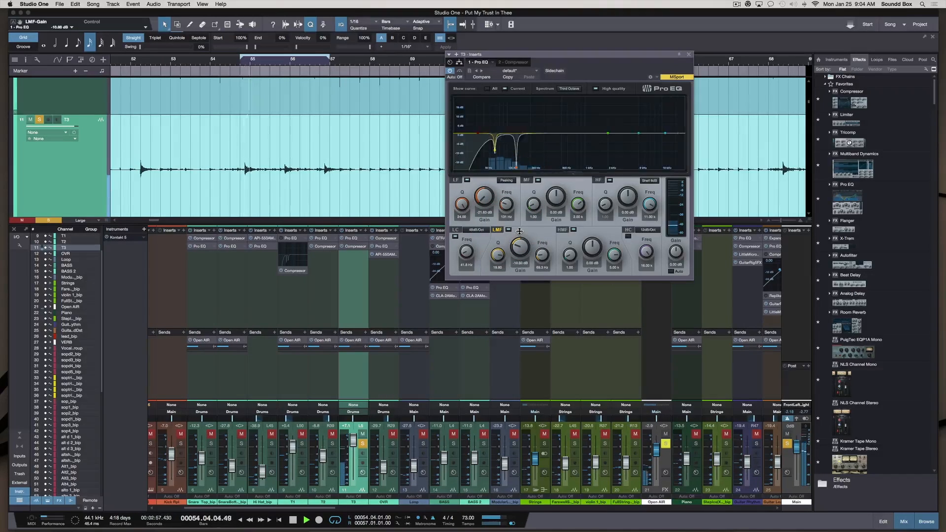
drag(519, 232, 520, 231)
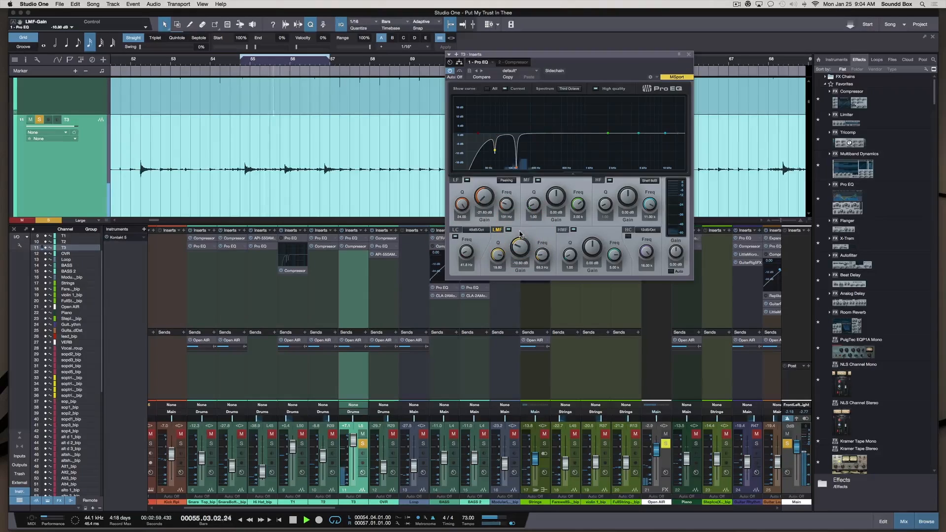
Place the MF band as a cut of about -11.8 dB below the LMF notch and raise its Q to about 14.7.
click(608, 133)
drag(607, 135, 487, 153)
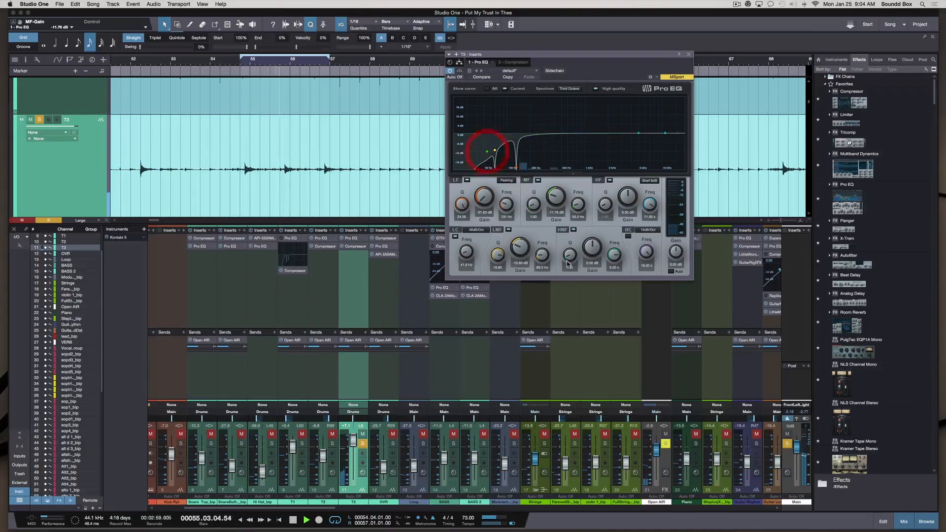
drag(539, 210, 533, 158)
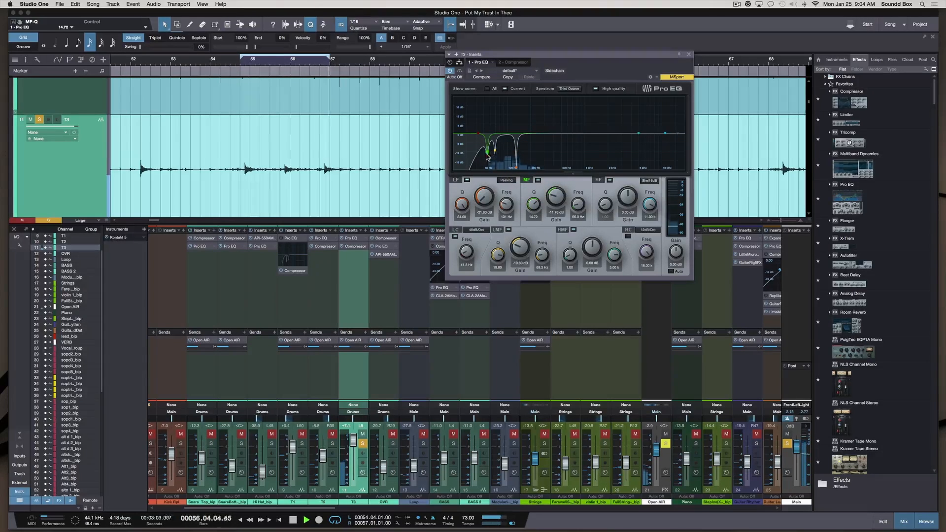
Try the MF cut up to about 116 Hz, and sweep the band as a narrow boost around 69 Hz.
drag(488, 154, 491, 165)
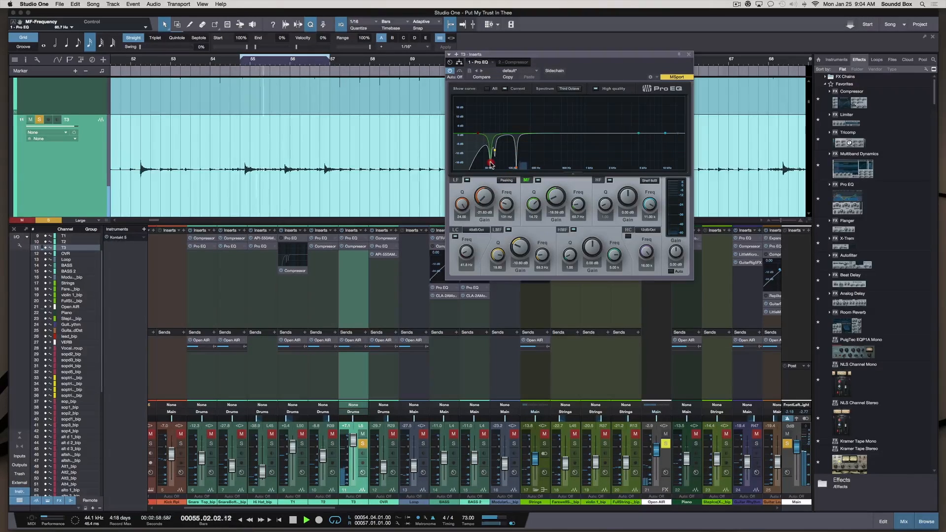
drag(492, 164, 513, 165)
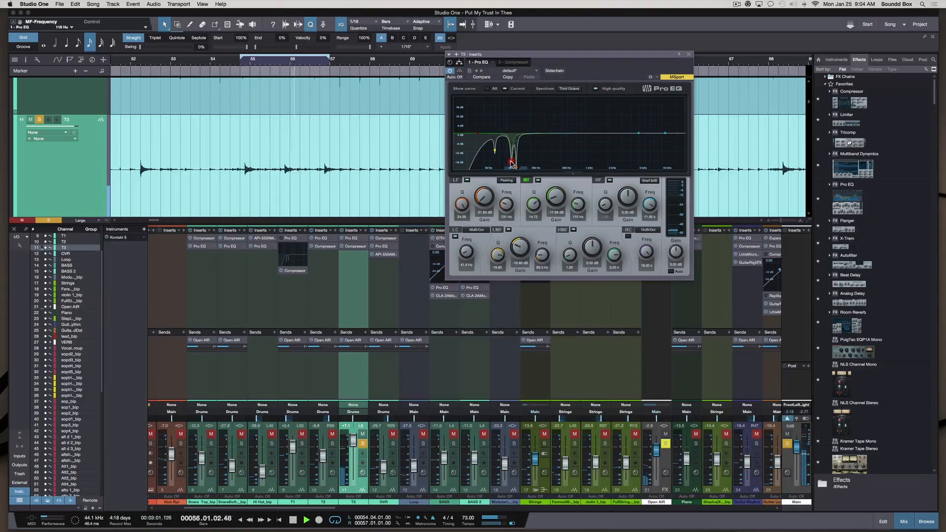
drag(486, 111, 481, 110)
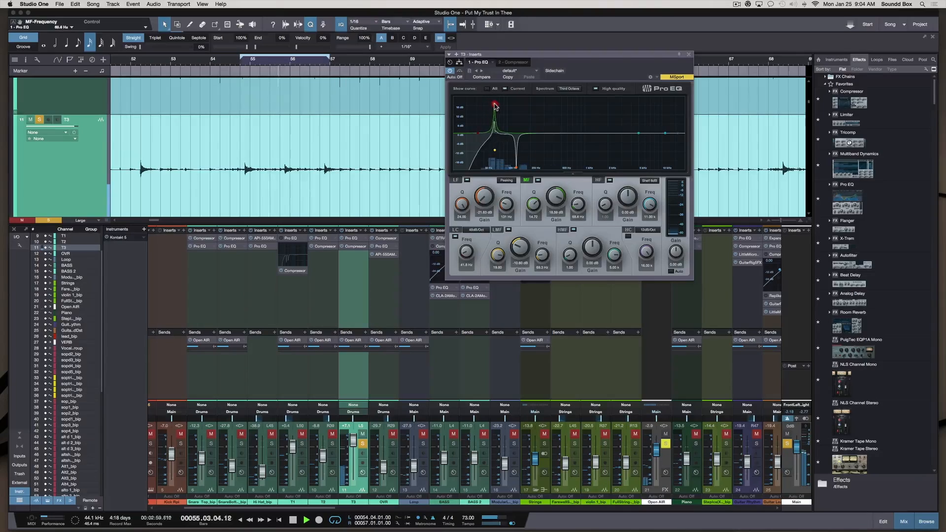
mouse_move(492, 105)
mouse_down()
mouse_move(475, 115)
mouse_move(470, 106)
mouse_move(502, 98)
mouse_move(503, 114)
mouse_up()
Sweep the MF band as a deep cut and settle it at about -11.8 dB between the LMF and LF notches.
drag(497, 174, 506, 180)
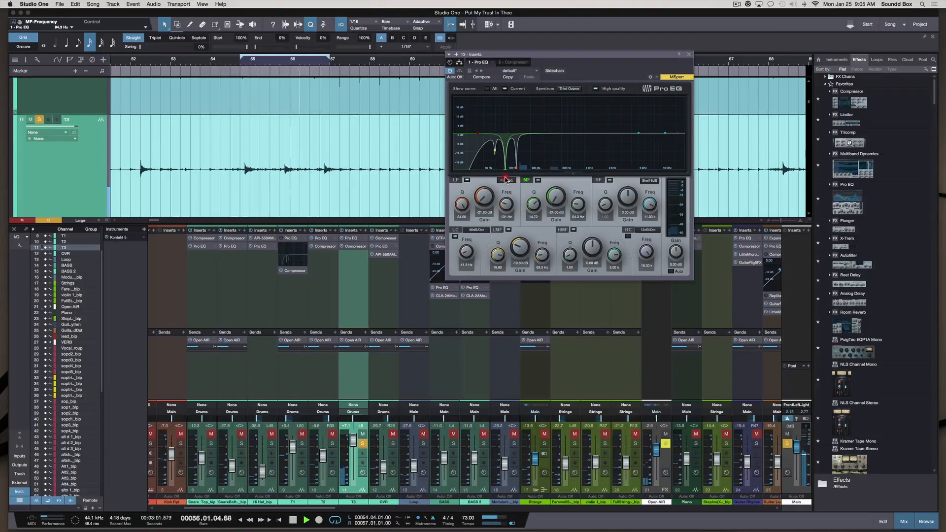
drag(504, 178, 508, 172)
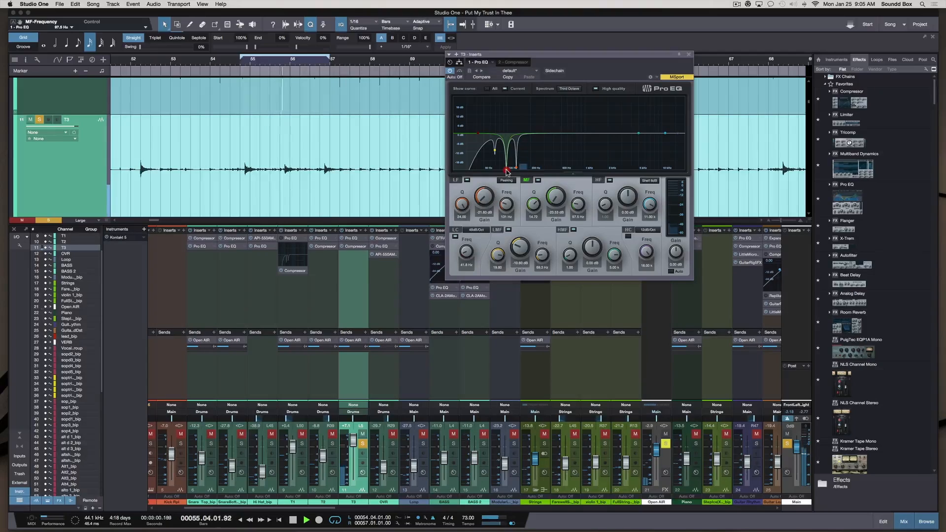
mouse_move(508, 171)
mouse_down()
mouse_move(509, 134)
mouse_move(509, 155)
mouse_up()
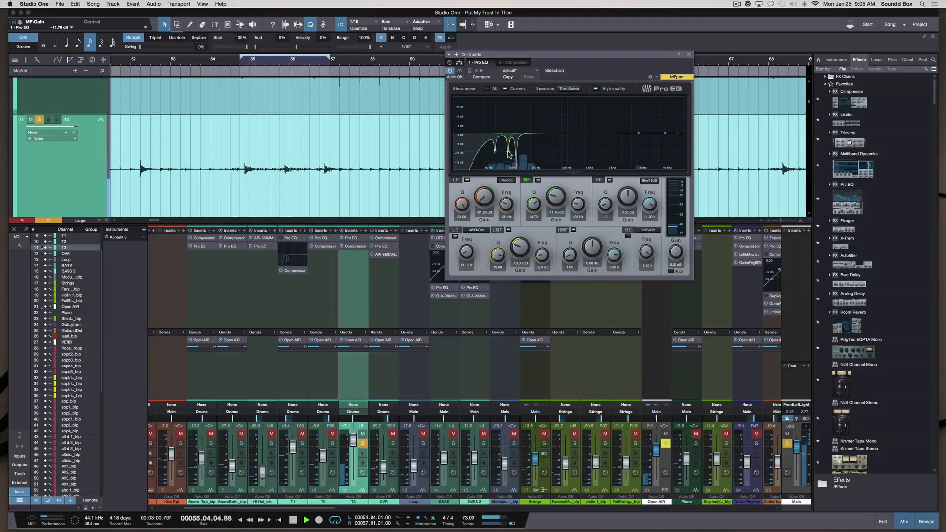
Disable the MF band and compare the loop with the whole Pro EQ bypassed and active.
click(538, 180)
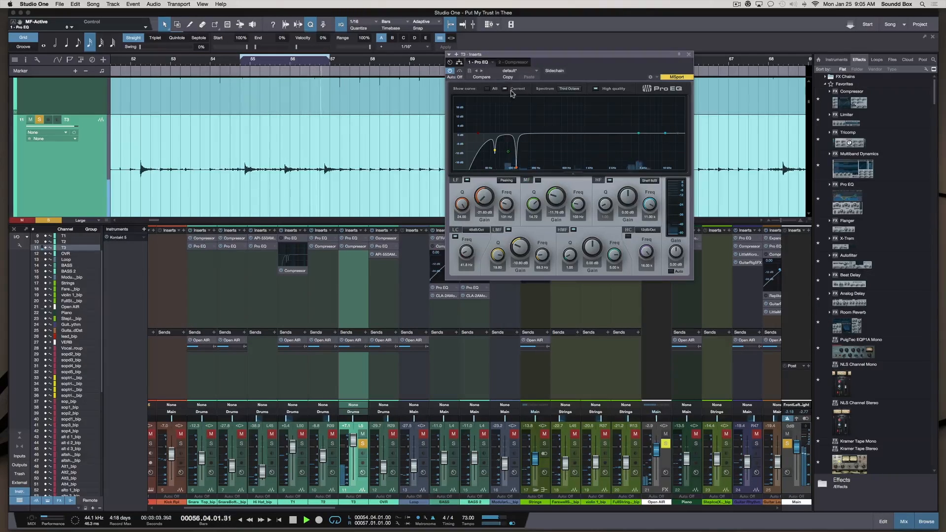
click(450, 71)
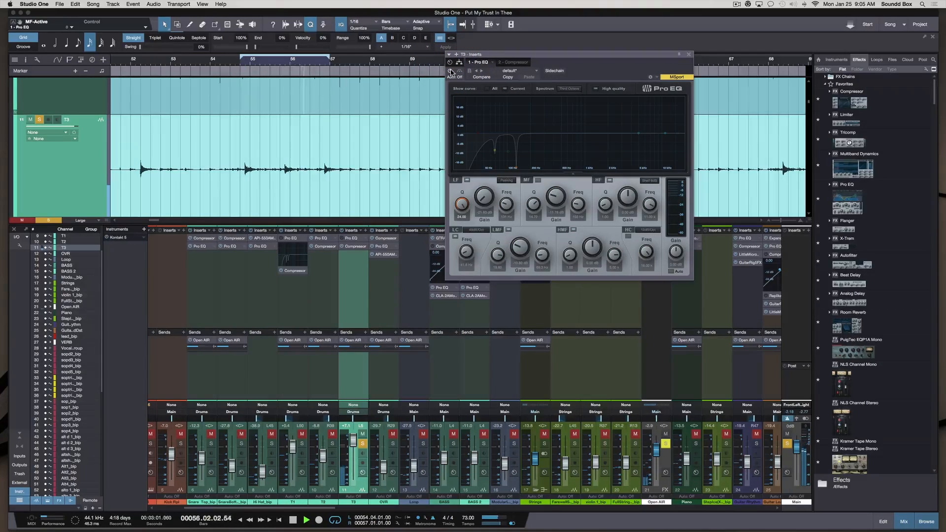
click(451, 72)
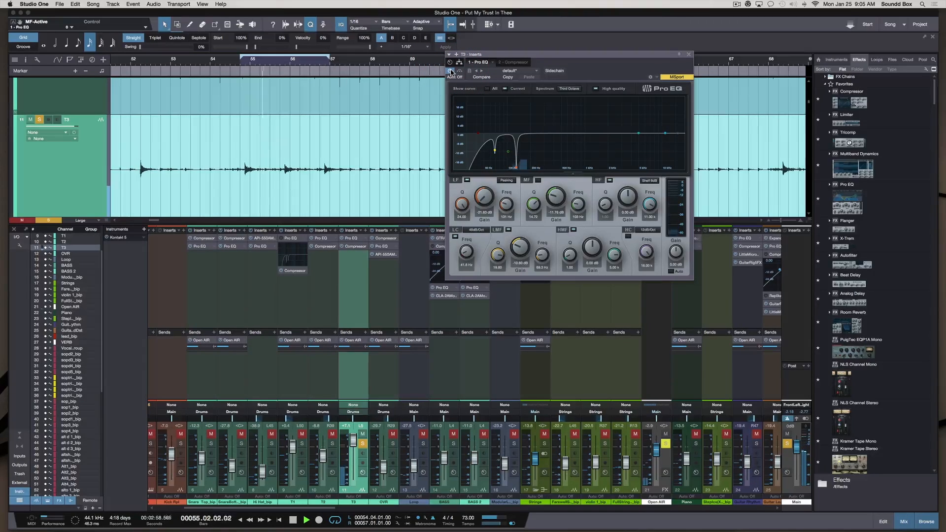
Switch the solo from the T3 track to the whole Drums group and play the looped section.
key(space)
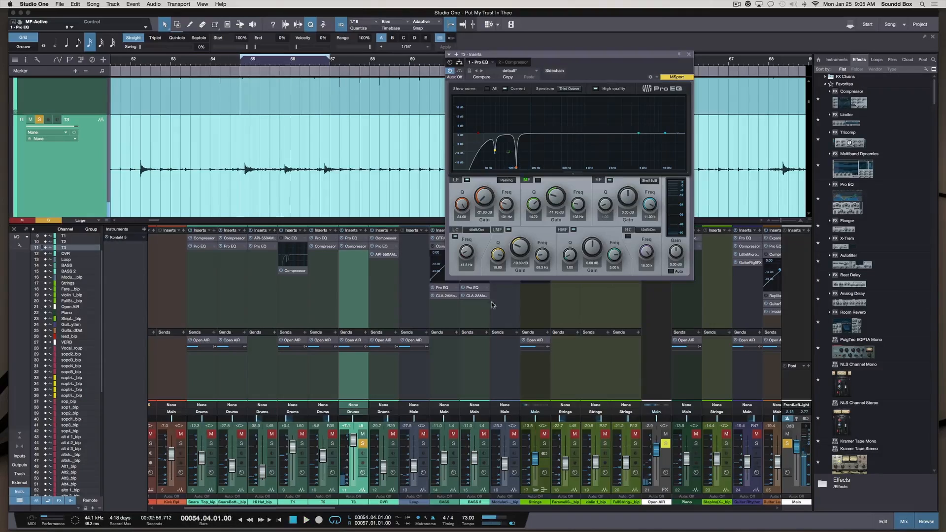
scroll(284, 457, left, 4)
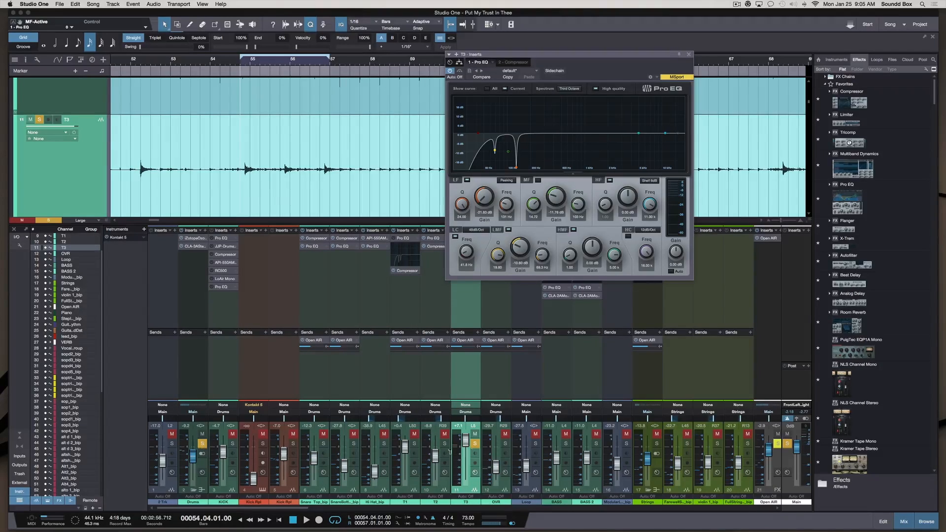
click(475, 444)
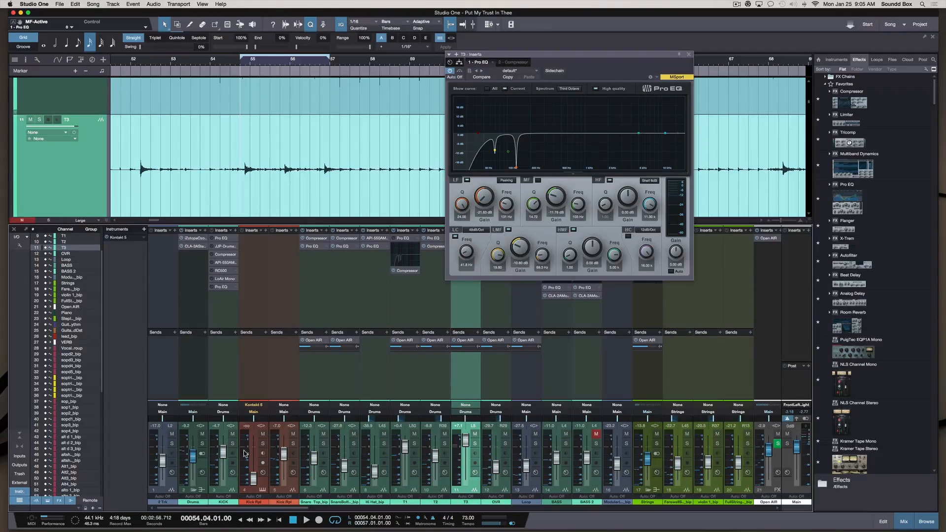
click(201, 444)
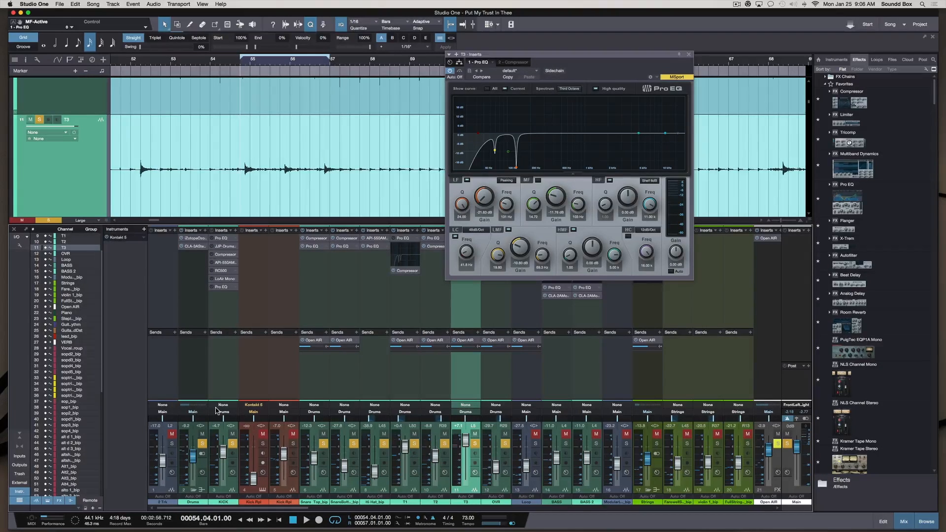
key(space)
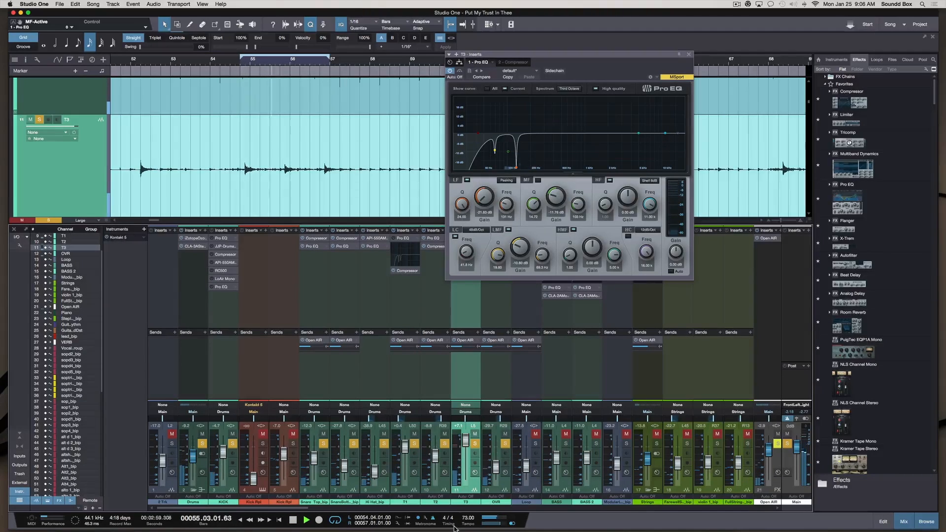
Check T3's mute and solo within the drum mix and lower its fader to below 0 dB.
click(475, 434)
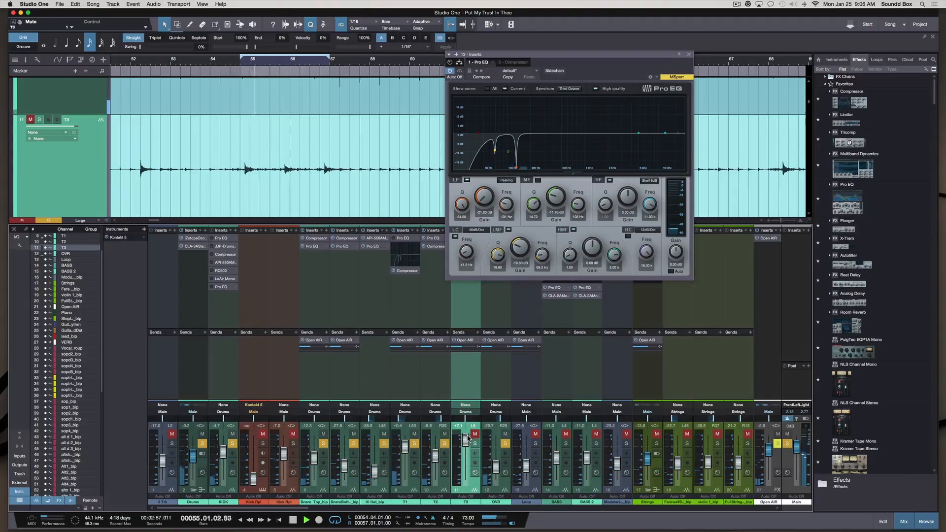
click(474, 434)
click(475, 444)
drag(466, 440, 466, 452)
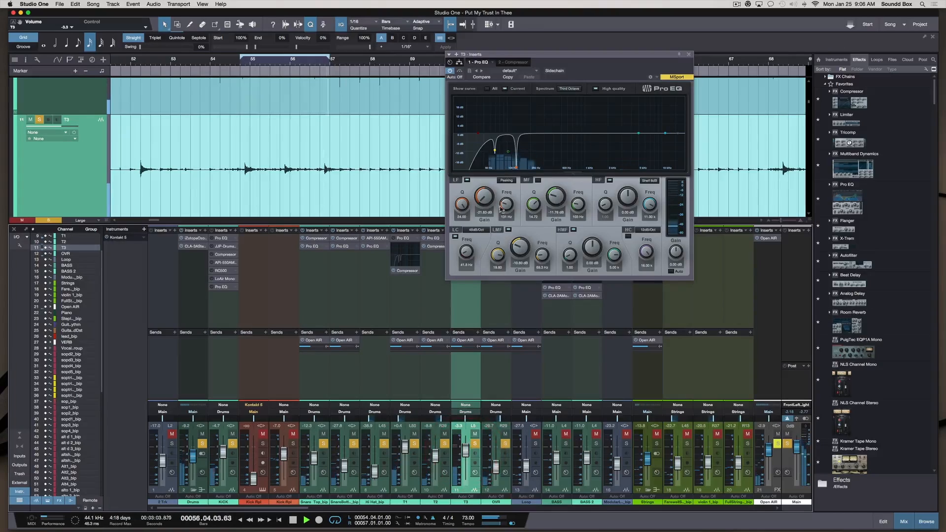
Compare T3's earlier Pro EQ settings with the newly edited ones while the drum loop plays.
click(482, 78)
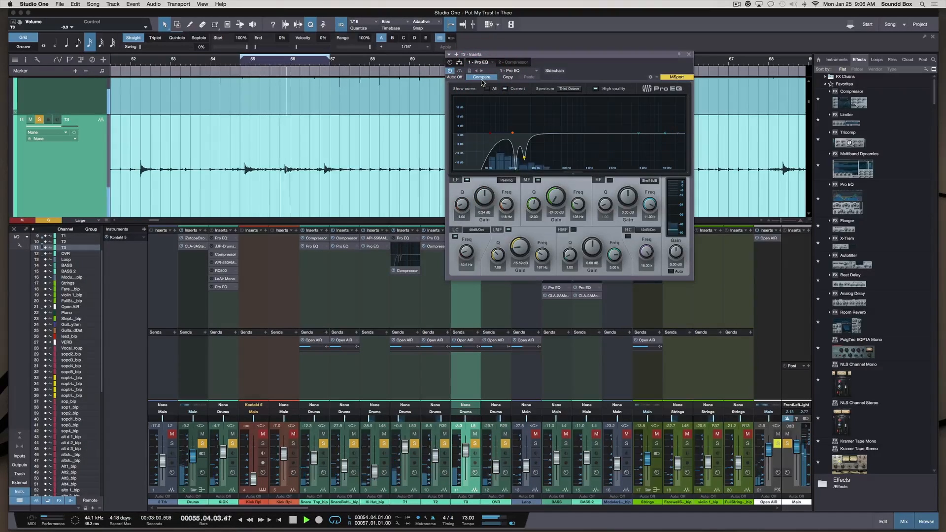
drag(517, 56, 611, 57)
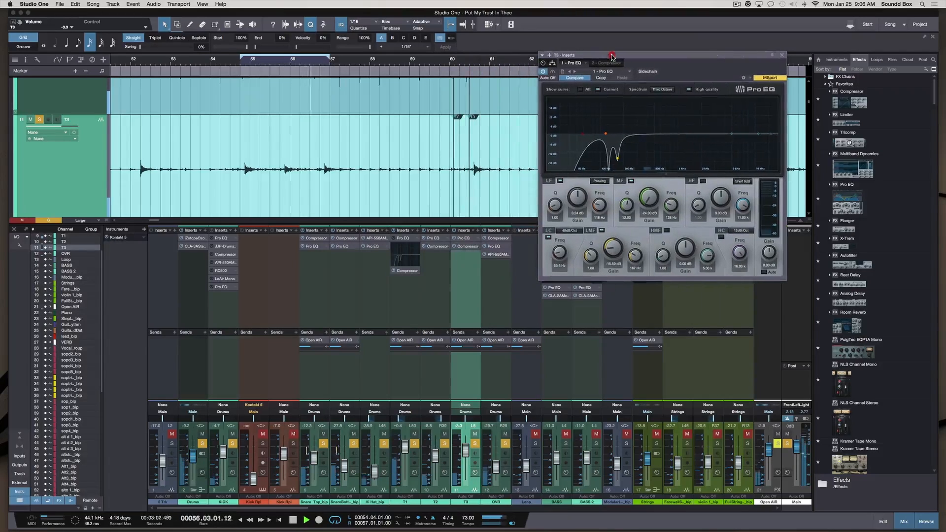
click(580, 78)
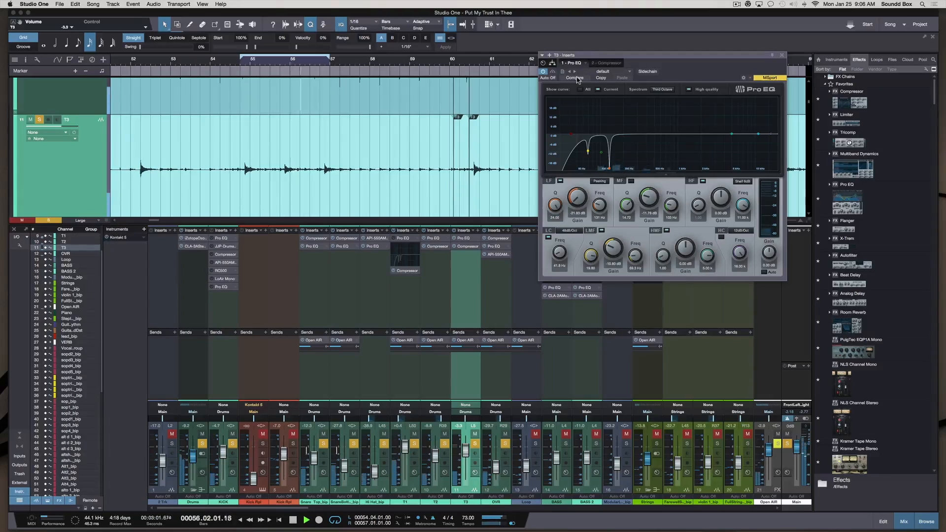
click(578, 79)
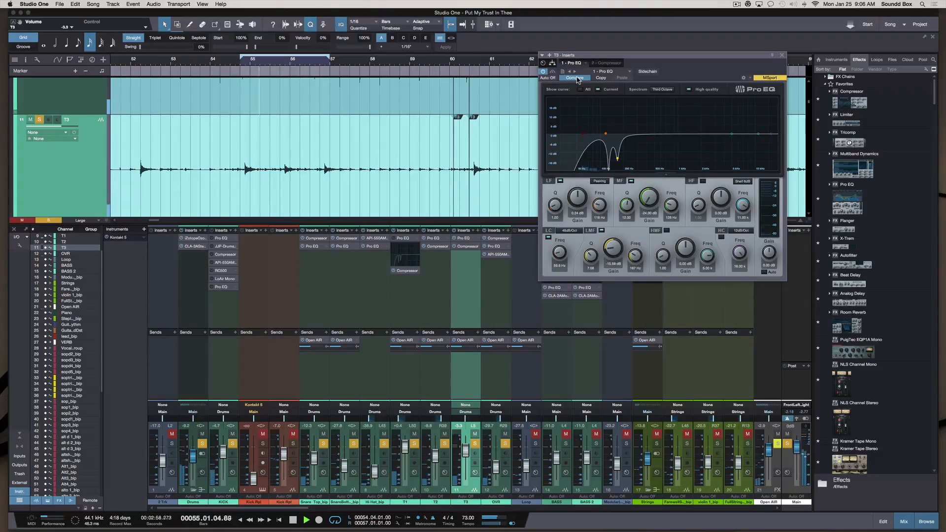
click(579, 79)
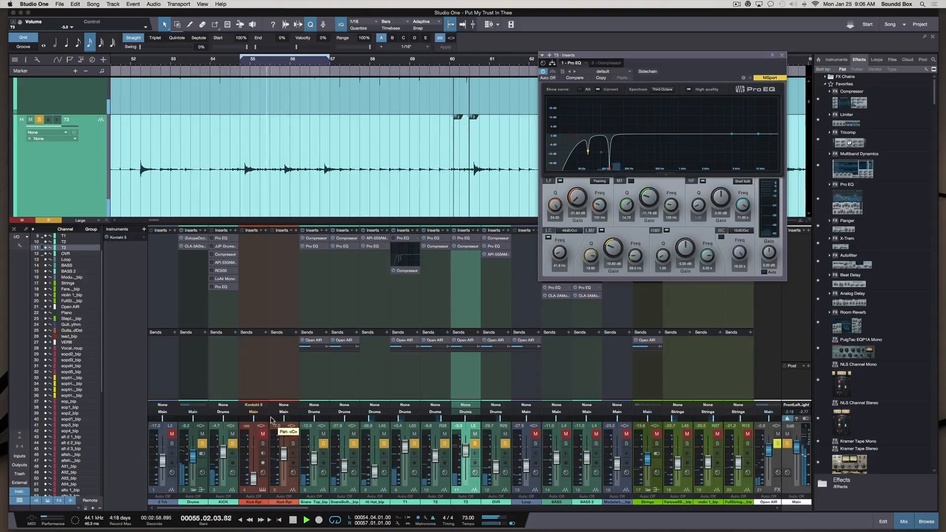
Solo the Kick Rpl track along with the Drums group, listen to the loop and stop playback.
click(291, 434)
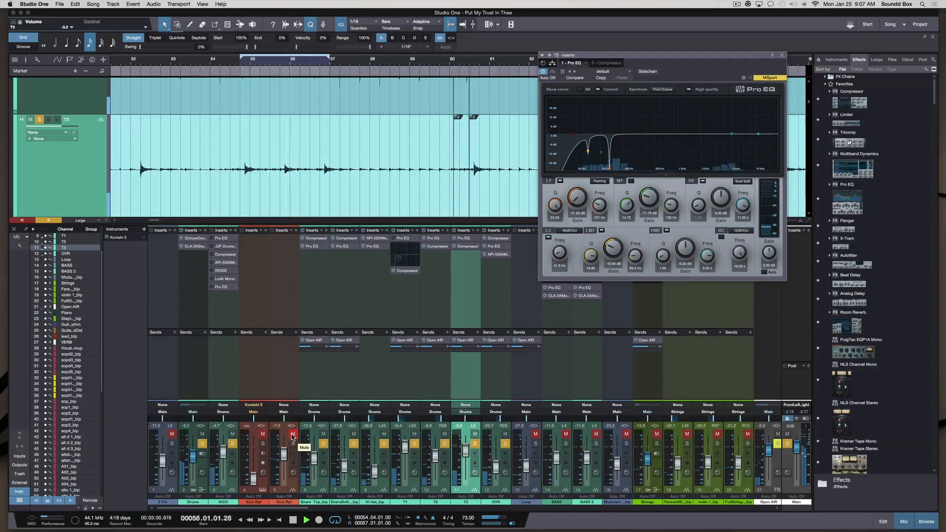
click(292, 434)
click(292, 443)
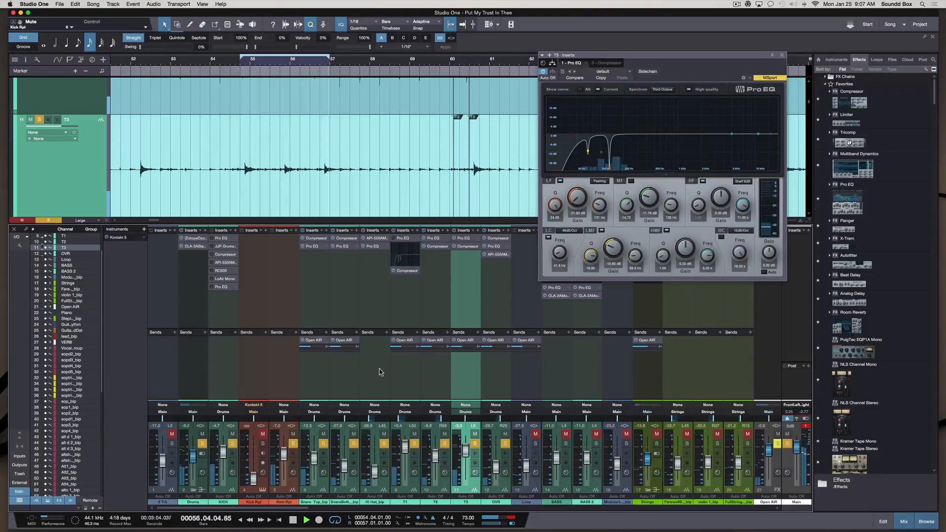
key(space)
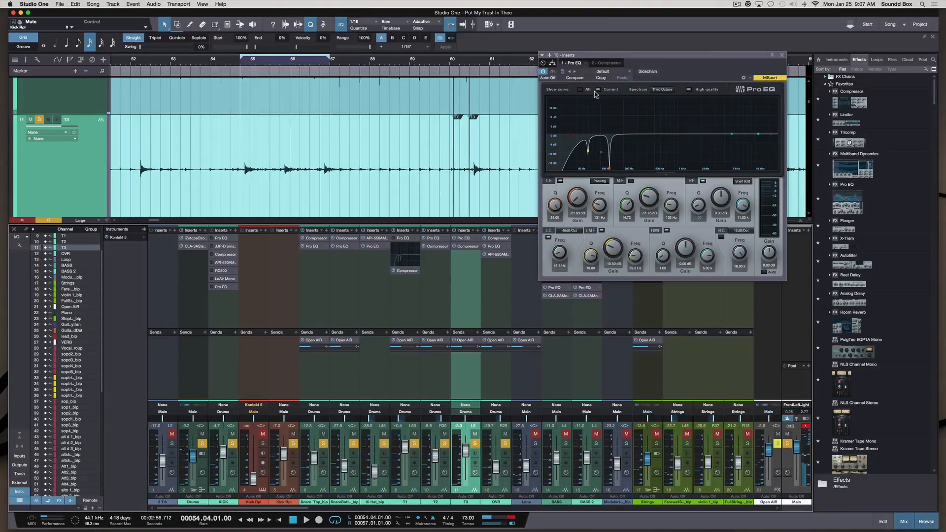
drag(660, 58, 556, 52)
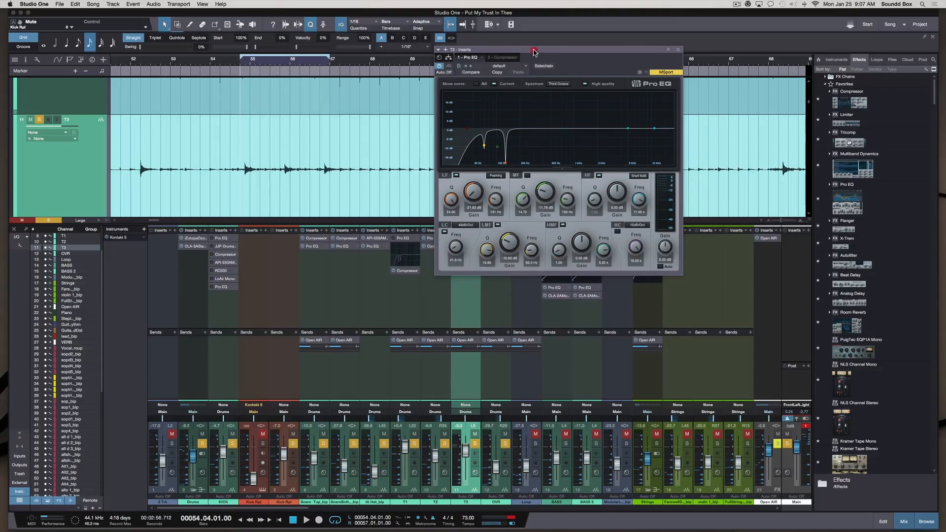
drag(529, 52, 514, 50)
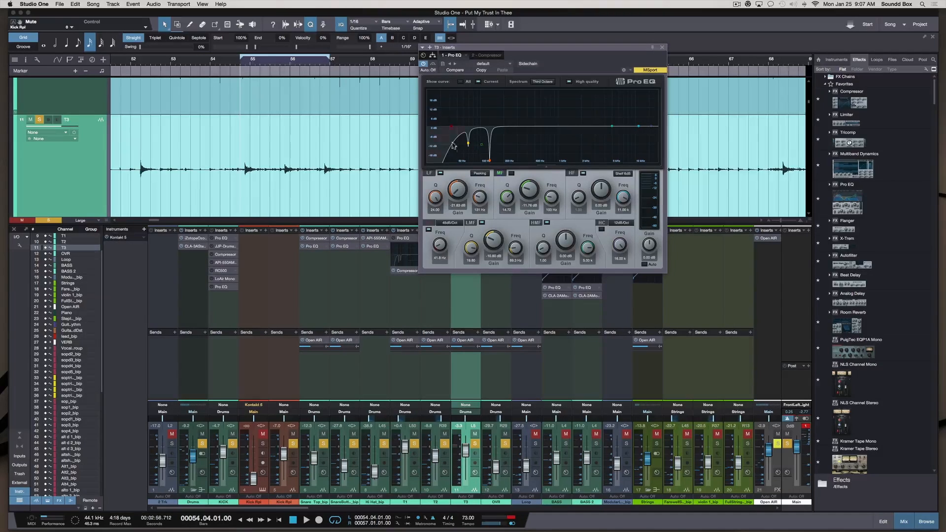
drag(502, 48, 527, 46)
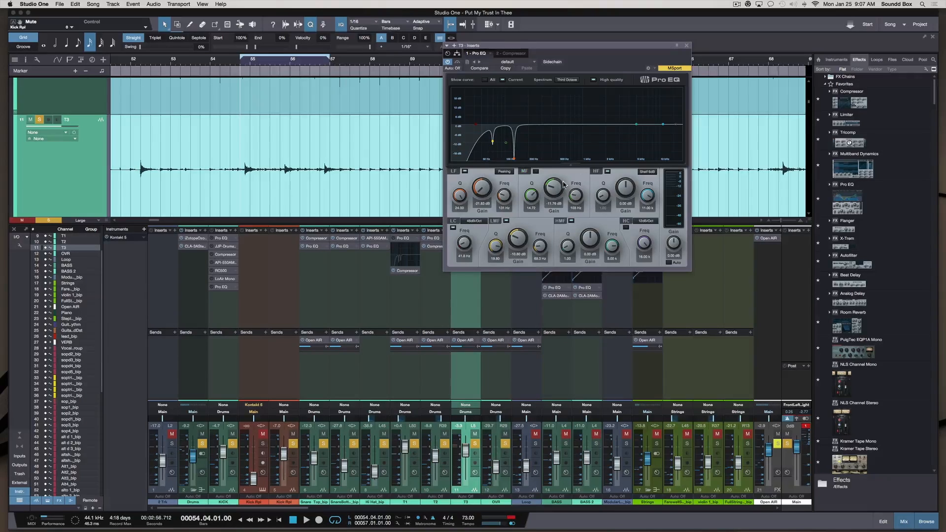
Clear the clip indicator on the Main output channel and return to the drum channels in the mixer.
scroll(609, 383, right, 20)
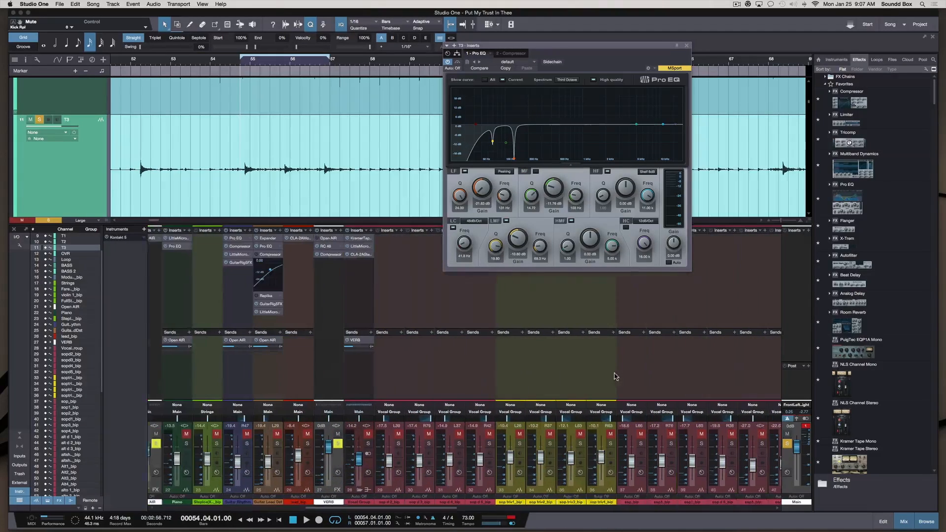
scroll(614, 378, right, 15)
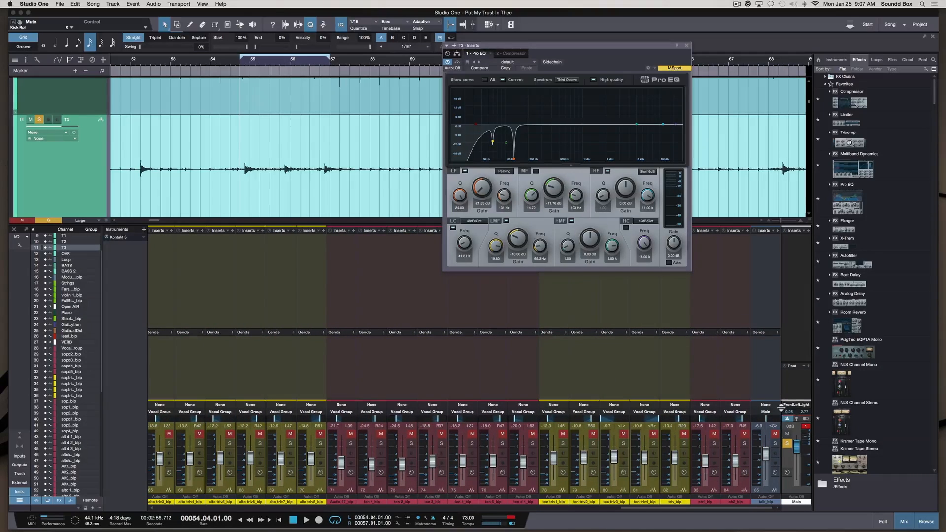
click(806, 427)
scroll(620, 329, left, 1)
scroll(620, 328, left, 20)
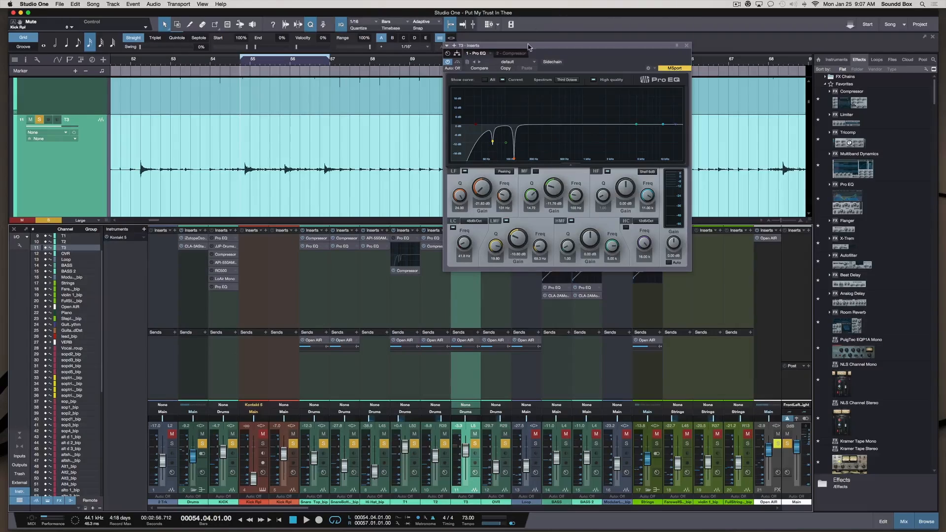
drag(537, 48, 590, 64)
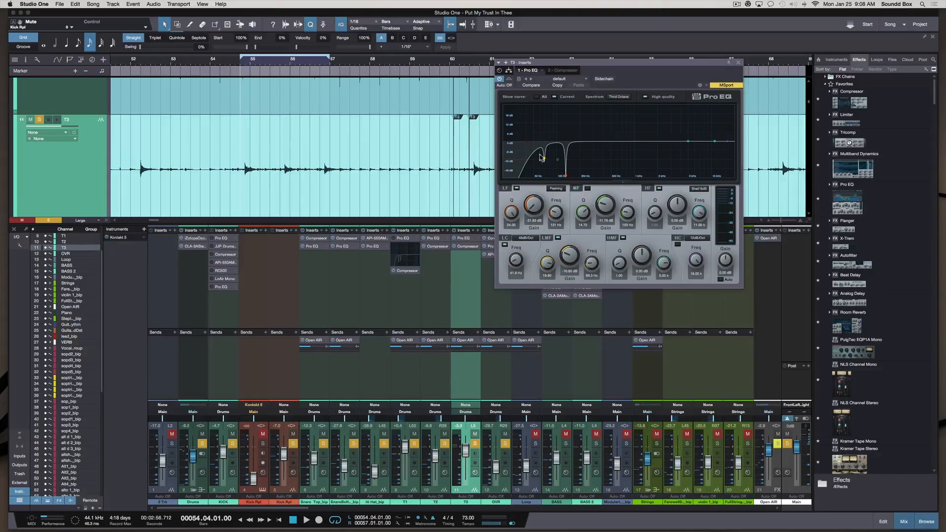
drag(580, 65, 497, 76)
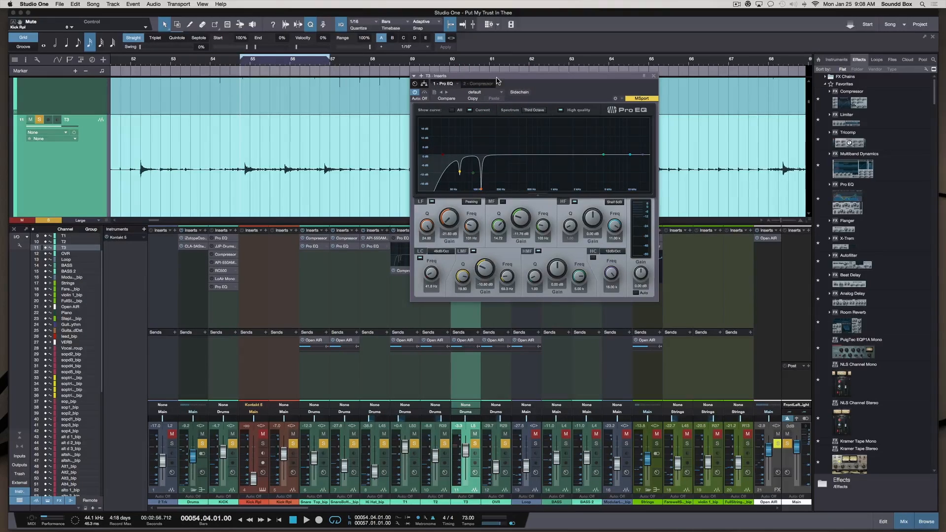
drag(496, 80, 435, 68)
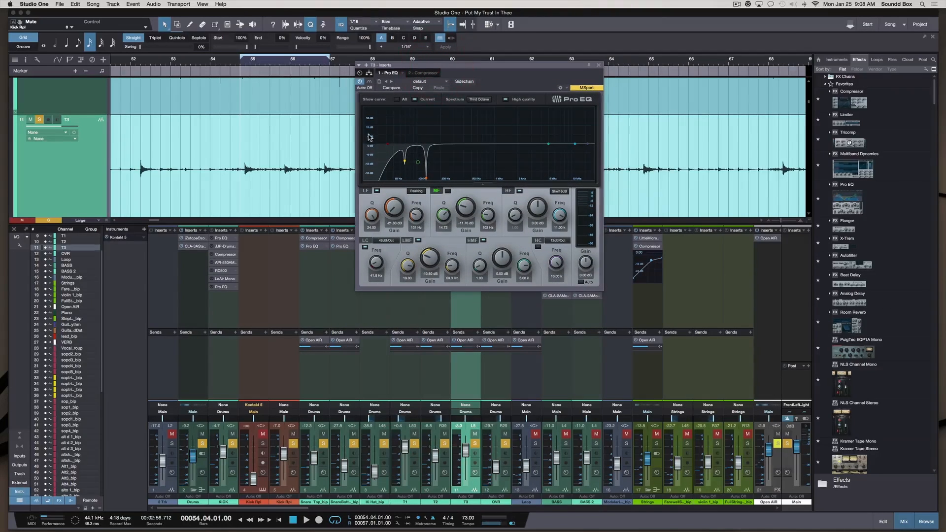
Open the Pro EQ inserted on the T2 drum channel.
scroll(250, 256, right, 3)
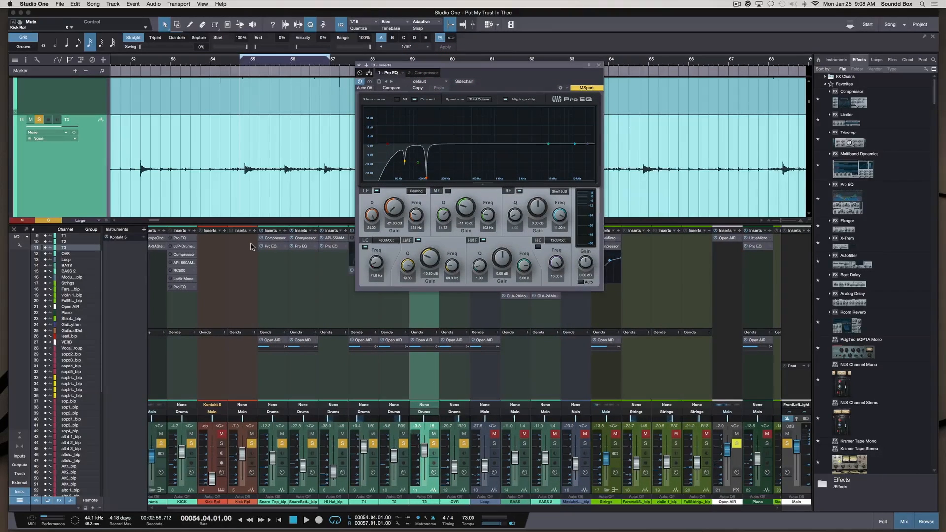
scroll(251, 247, right, 5)
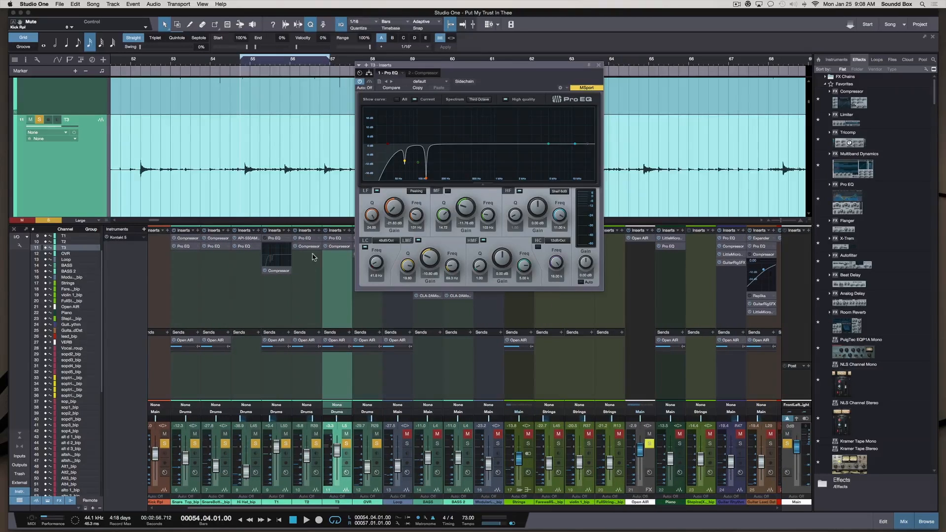
click(313, 256)
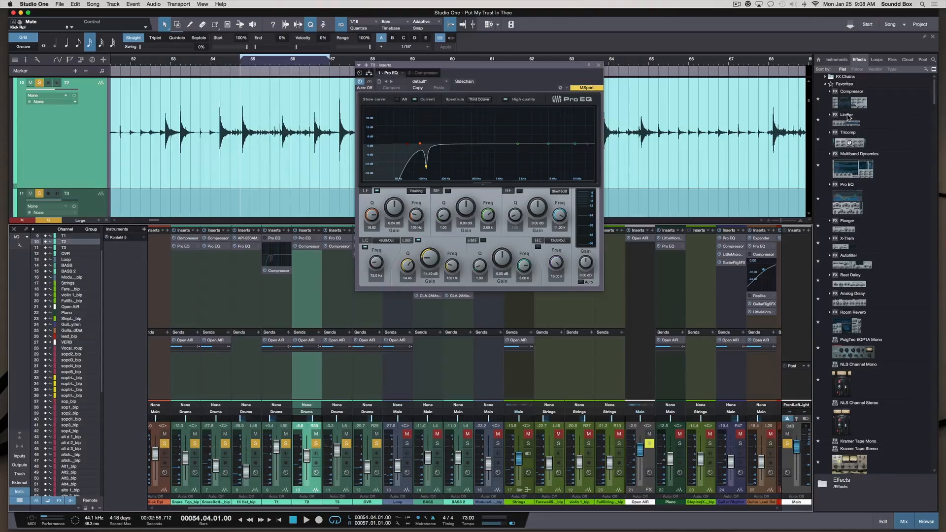
Find the Fat Channel effect in the effects browser and insert it after the CLA-2A on the BASS channel.
scroll(848, 116, down, 3)
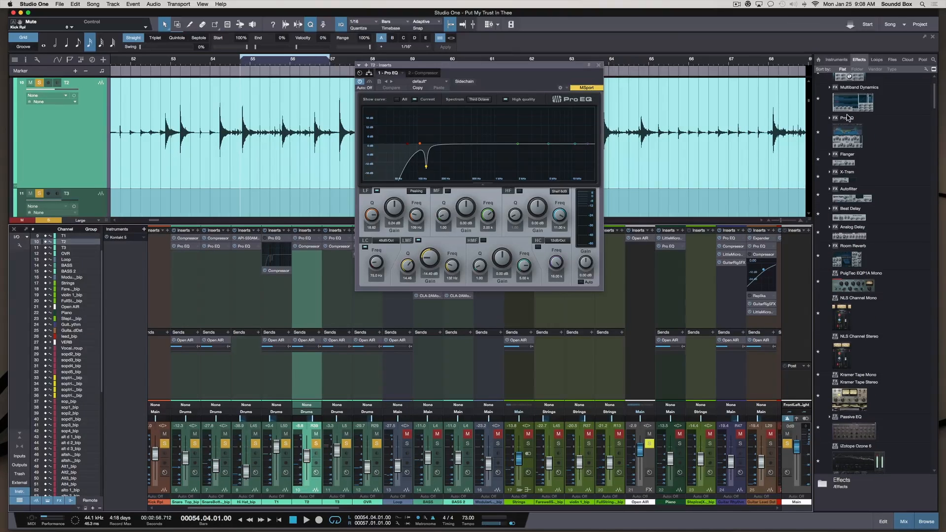
scroll(847, 117, down, 10)
scroll(847, 118, down, 20)
scroll(846, 118, down, 15)
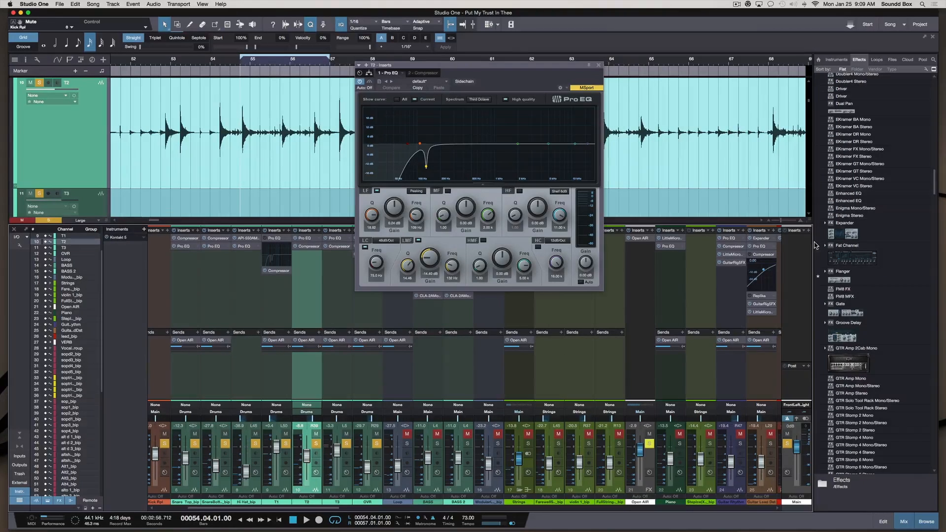
drag(466, 66, 619, 41)
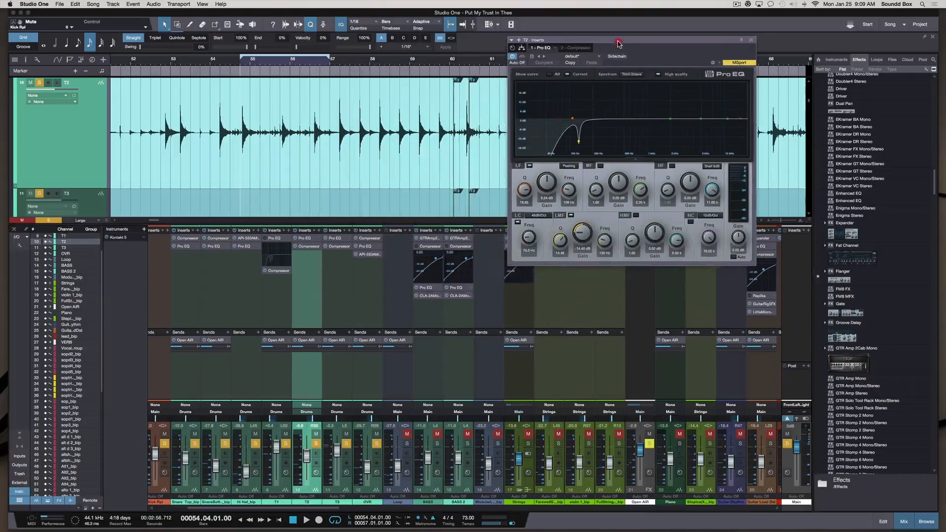
drag(851, 257, 430, 308)
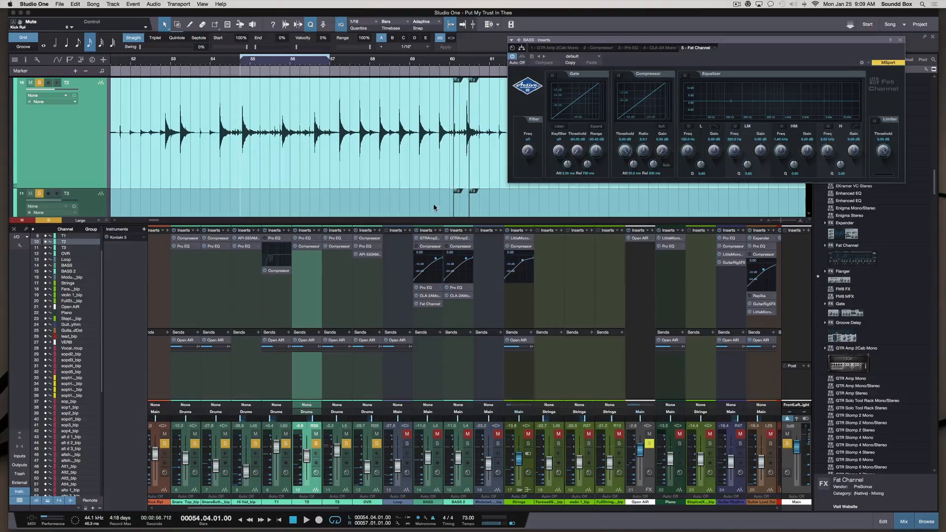
Turn on the Gate, Compressor and Equalizer sections of the Fat Channel on the BASS channel.
drag(641, 40, 456, 37)
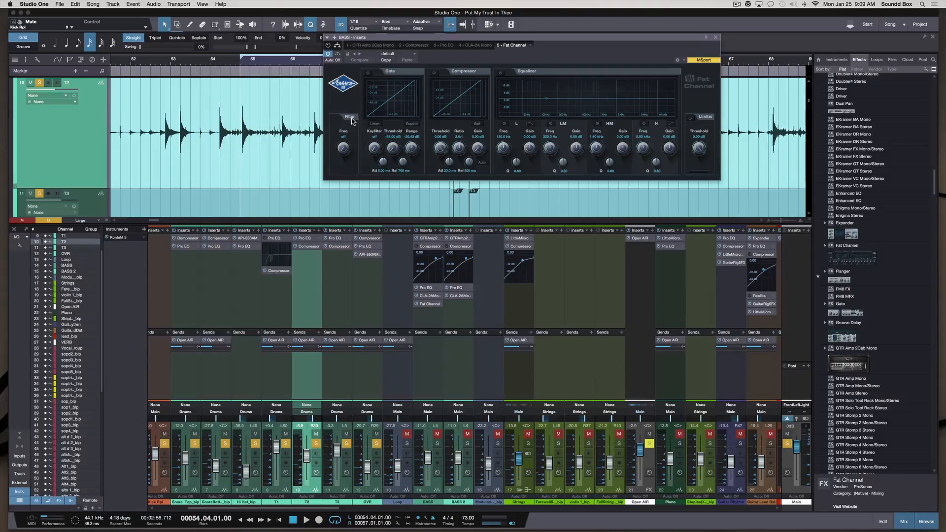
click(368, 74)
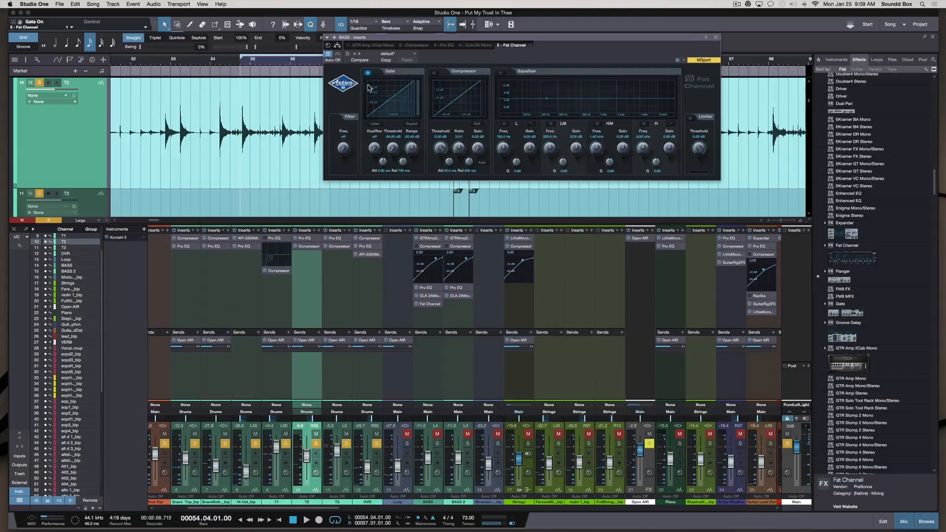
click(434, 73)
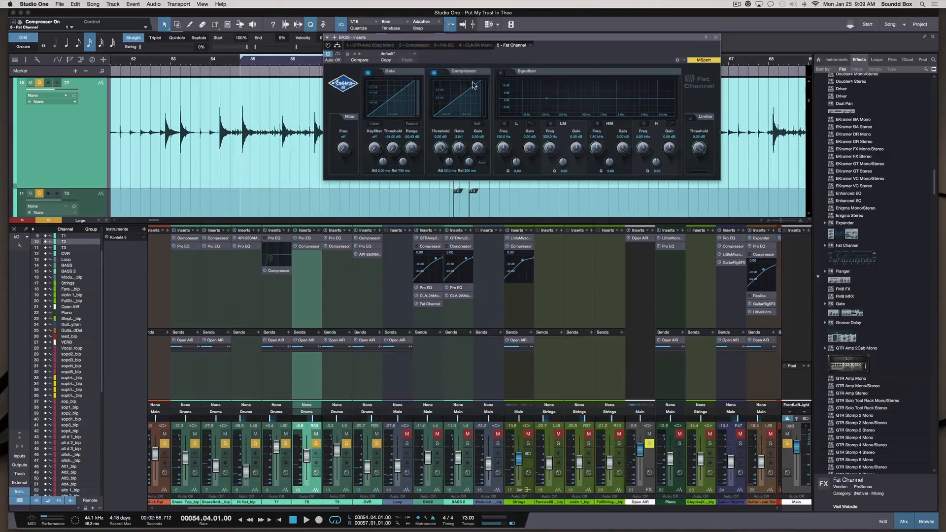
click(501, 73)
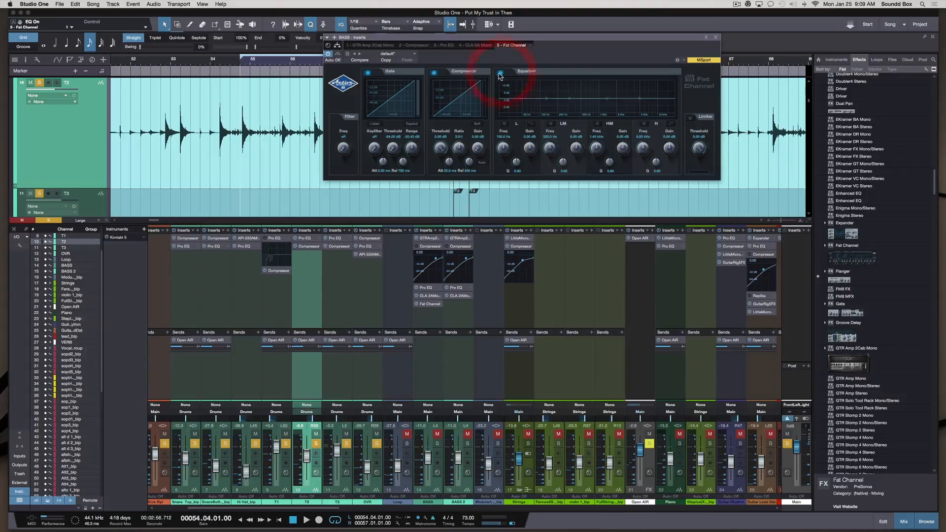
Boost the Fat Channel's low EQ band near 80 Hz and cut the high-mid band by about 6.4 dB near 720 Hz with Q 4.00.
drag(546, 98, 536, 94)
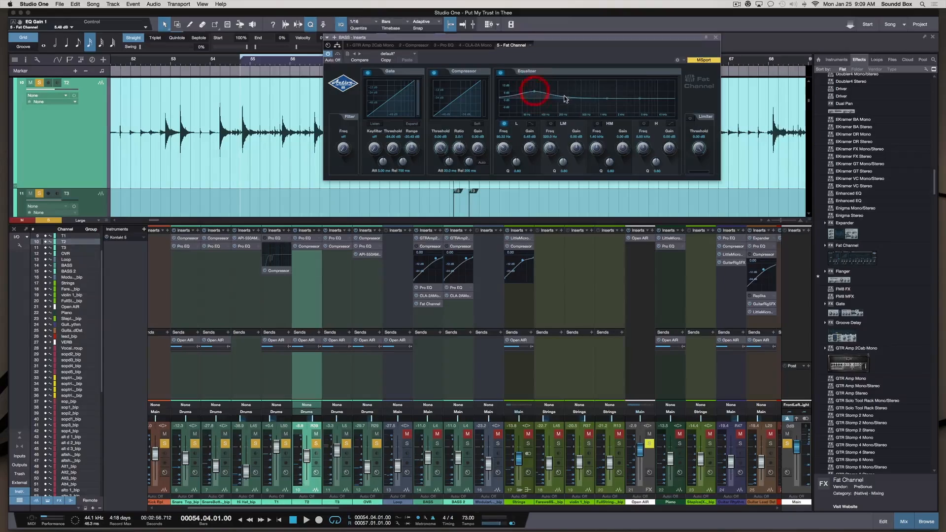
mouse_move(607, 98)
mouse_down()
mouse_move(602, 88)
mouse_move(611, 104)
mouse_move(589, 104)
mouse_move(599, 107)
mouse_up()
drag(610, 167, 603, 138)
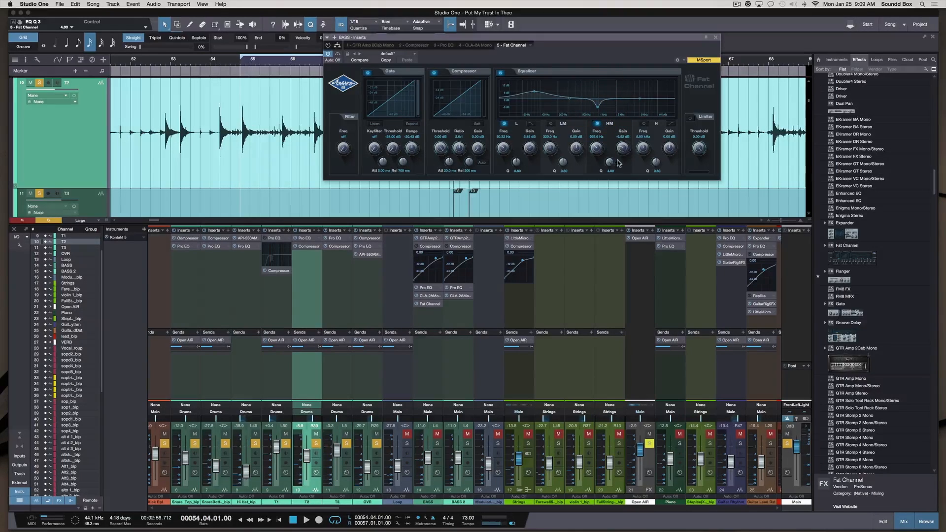
mouse_move(625, 145)
mouse_down()
mouse_move(614, 182)
mouse_move(598, 130)
mouse_move(596, 153)
mouse_move(595, 143)
mouse_move(594, 162)
mouse_move(624, 140)
mouse_move(623, 128)
mouse_up()
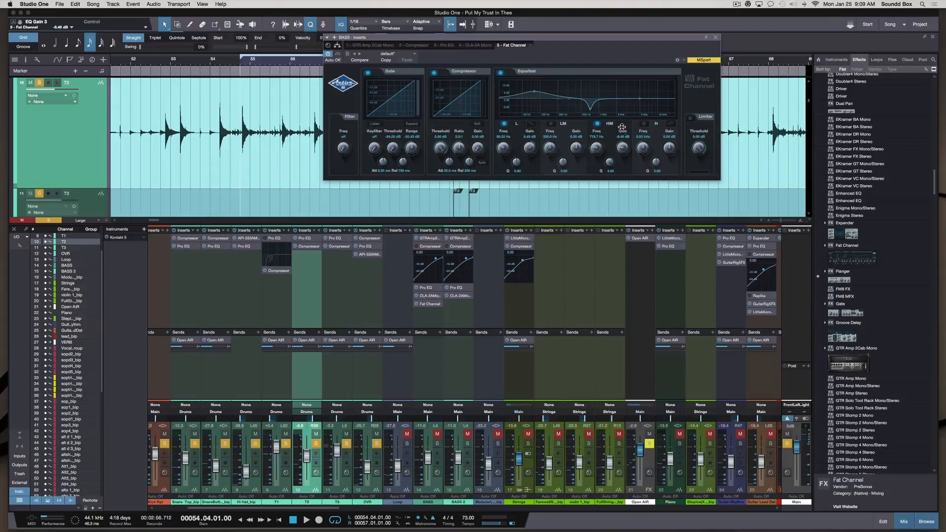
Turn on the Fat Channel's Limiter section and reposition the plug-in window over the arrangement, above the mixer.
click(691, 118)
drag(583, 43, 544, 57)
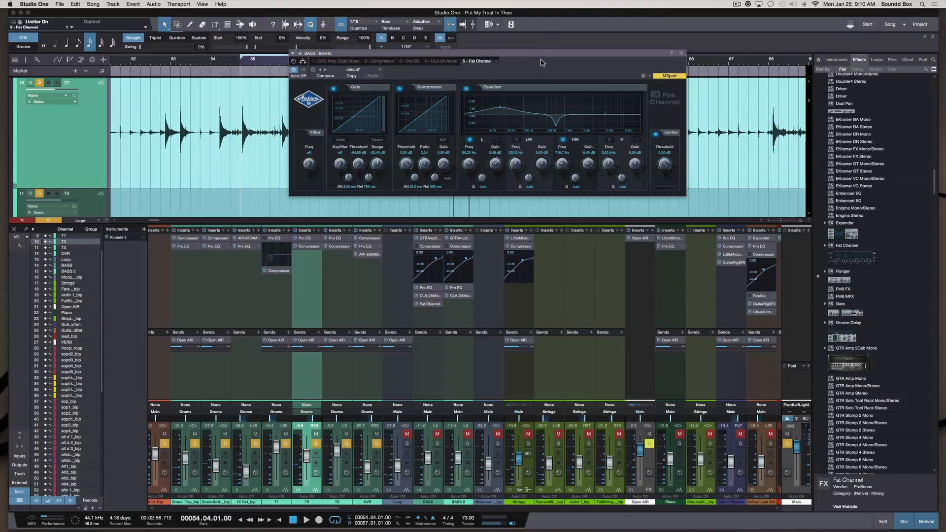
drag(463, 55, 493, 76)
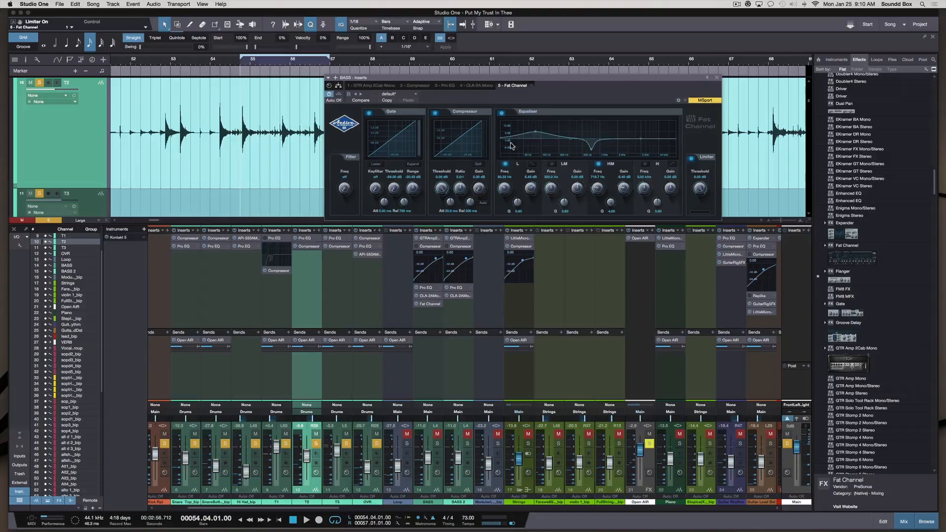
drag(546, 81, 560, 62)
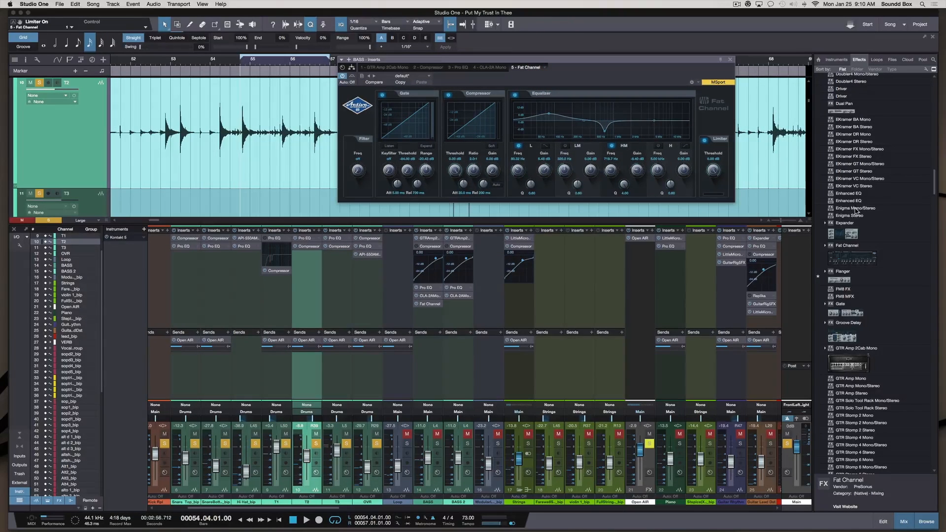
Look through the available plug-ins in the effects browser and expand the Groove Delay presets.
scroll(873, 234, up, 10)
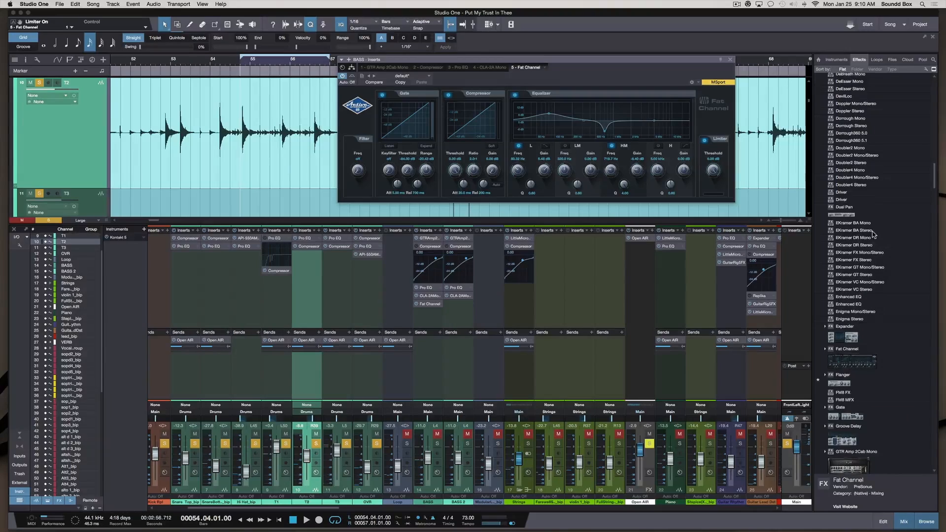
scroll(873, 235, up, 10)
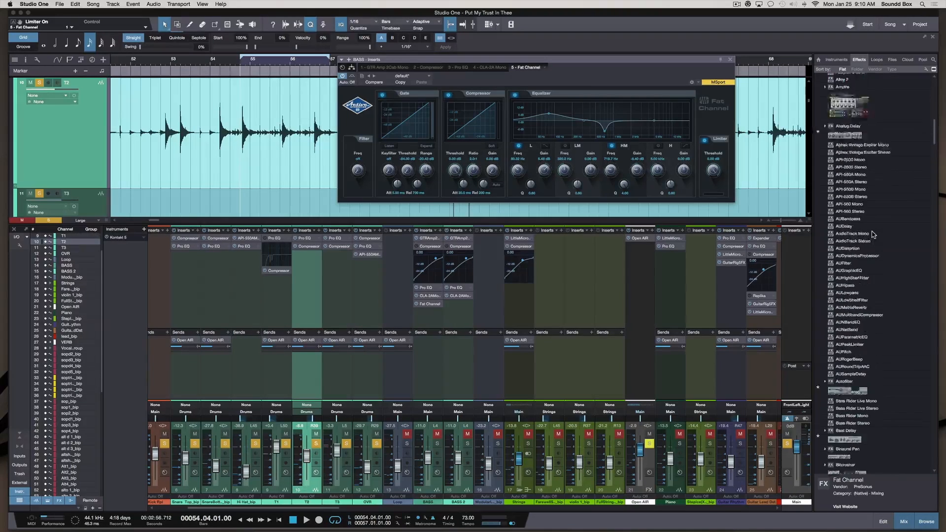
scroll(873, 234, down, 5)
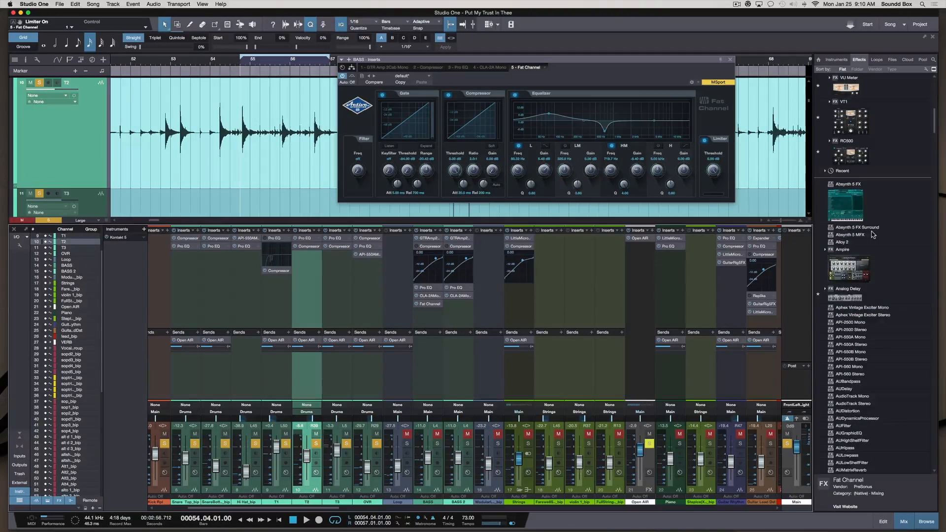
scroll(873, 234, up, 1)
scroll(873, 234, down, 12)
scroll(872, 235, down, 10)
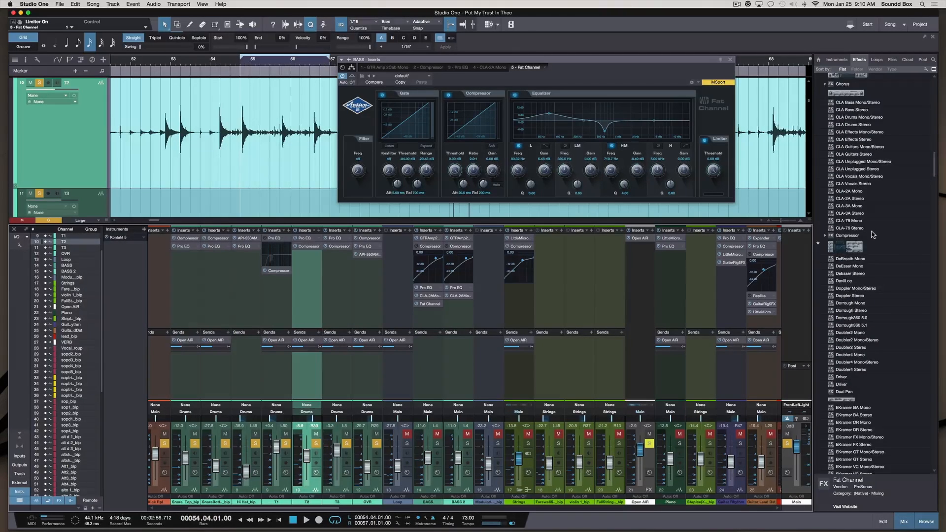
scroll(873, 235, down, 14)
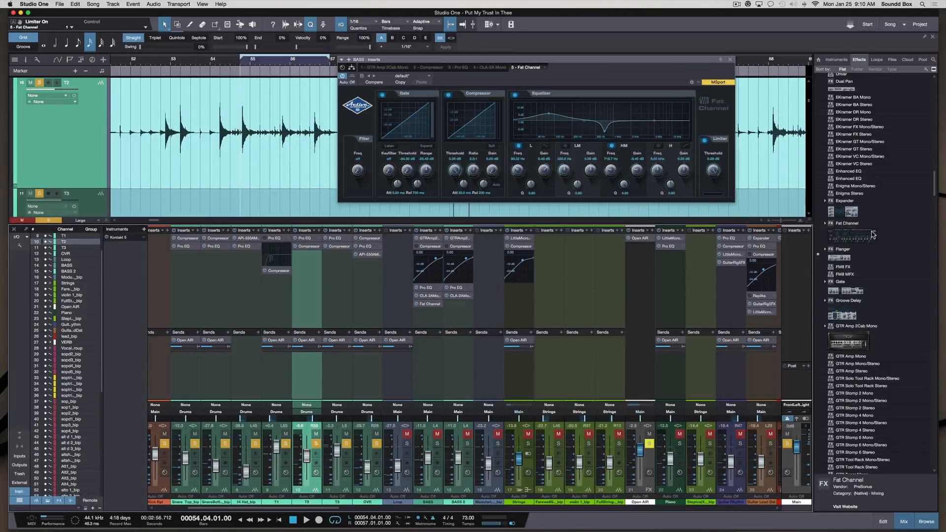
scroll(873, 235, down, 4)
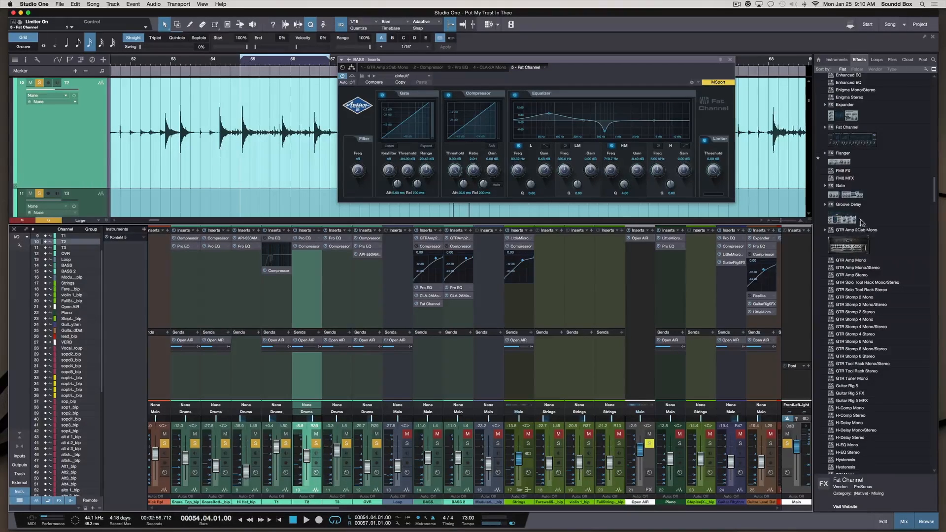
click(872, 221)
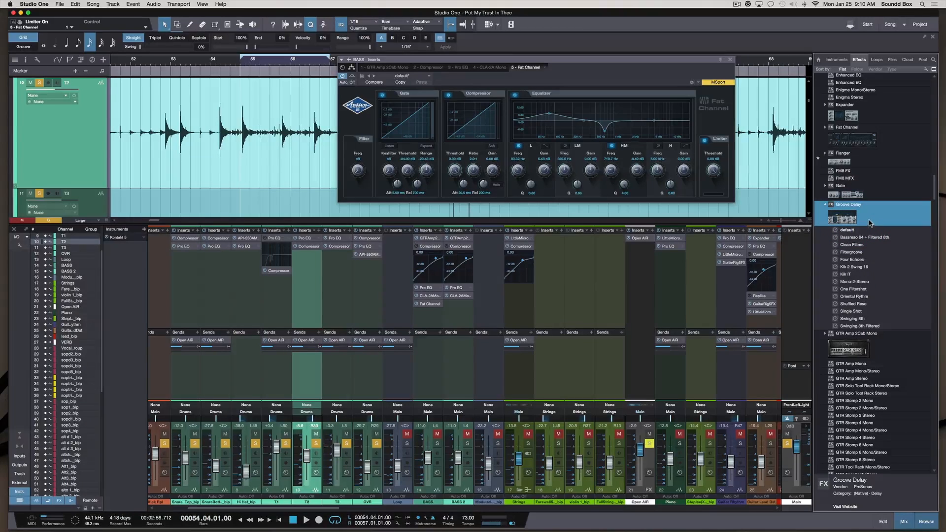
Insert the Tricomp from the Favorites folder after the Fat Channel on the BASS channel.
scroll(868, 224, up, 20)
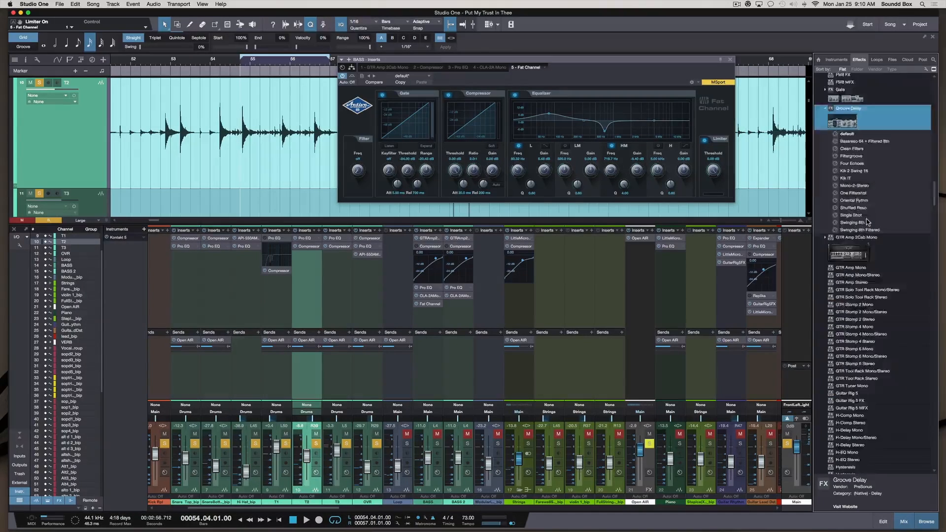
scroll(868, 223, up, 10)
scroll(804, 143, up, 5)
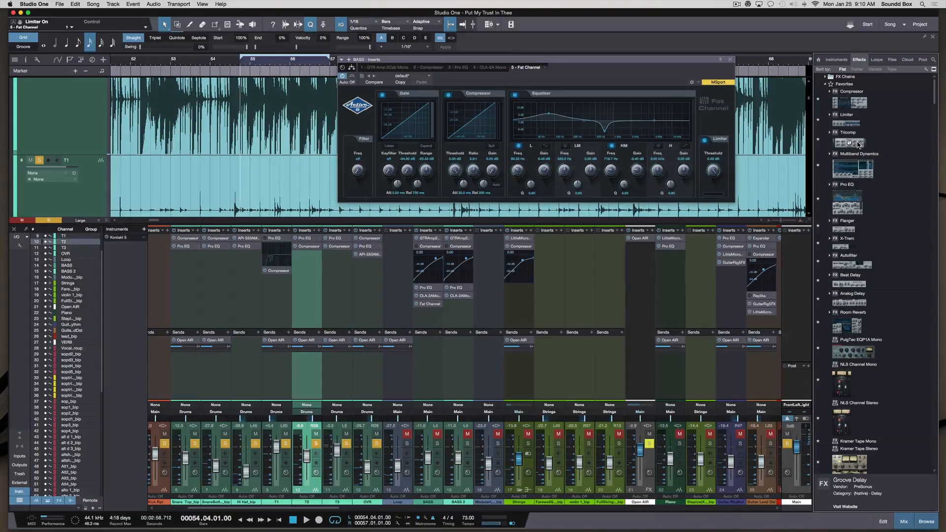
drag(858, 144, 435, 313)
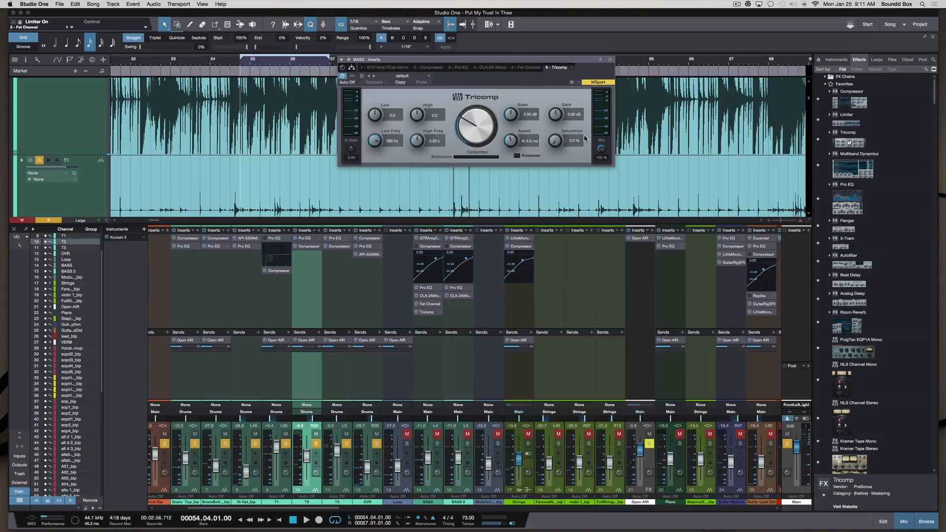
Insert the VT1 channel strip from Favorites after the Tricomp on the BASS channel and reposition its window.
scroll(881, 266, down, 15)
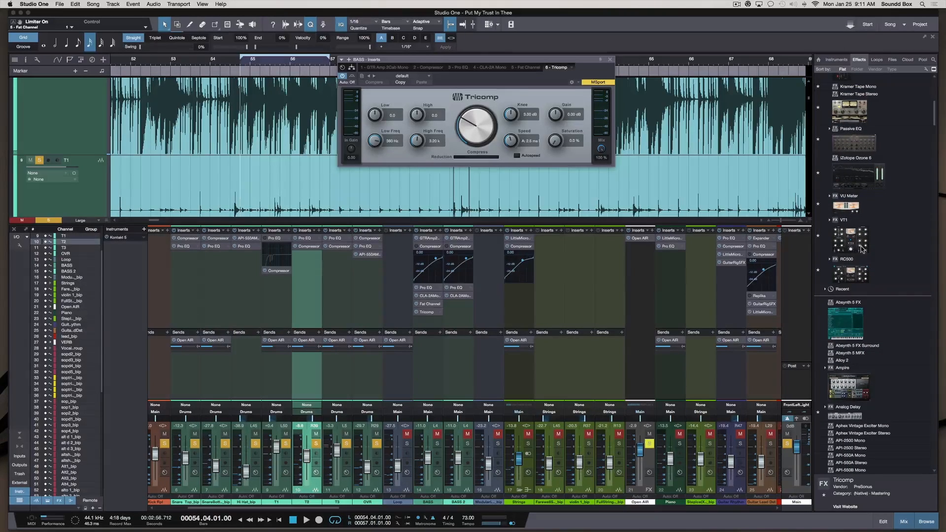
drag(859, 243, 427, 318)
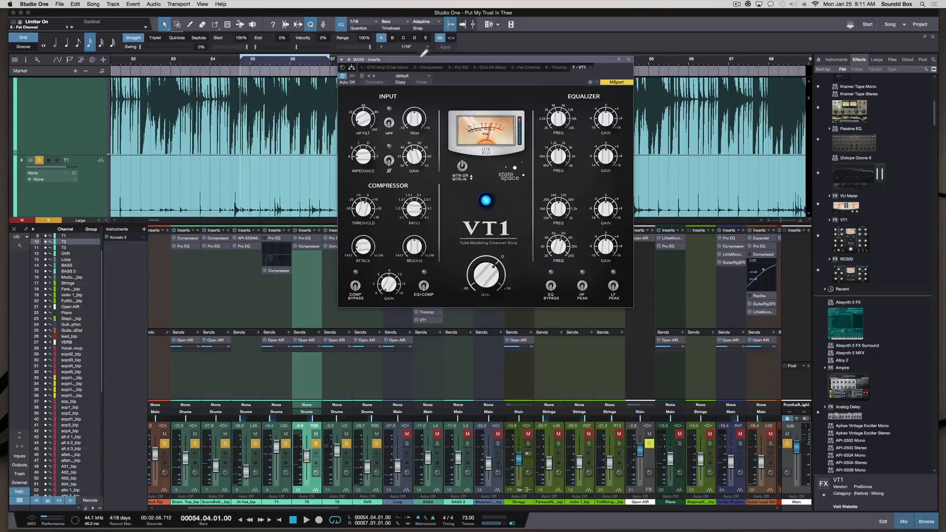
drag(418, 61, 387, 45)
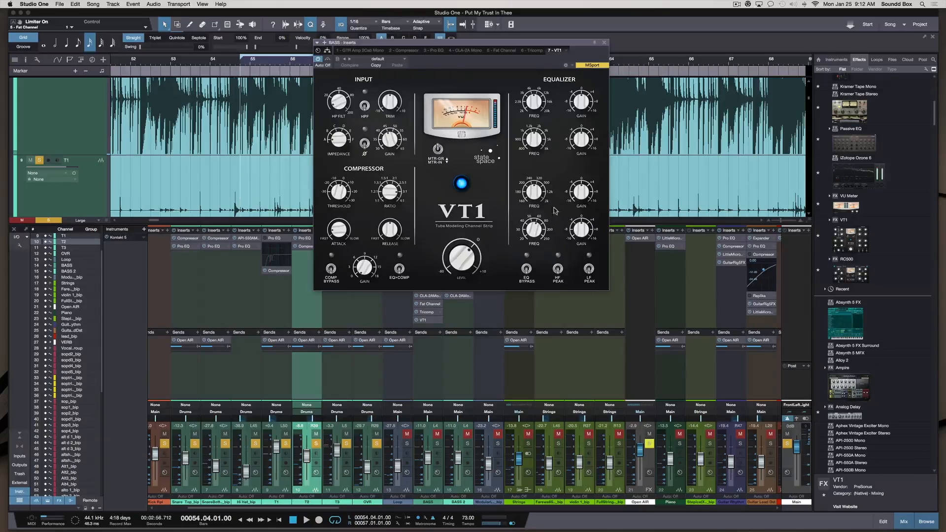
Try out the VT1's EQ Bypass, HF Peak and LF Peak switches, leaving all of them off.
drag(461, 257, 459, 262)
click(527, 269)
click(527, 270)
click(558, 269)
click(590, 270)
click(558, 269)
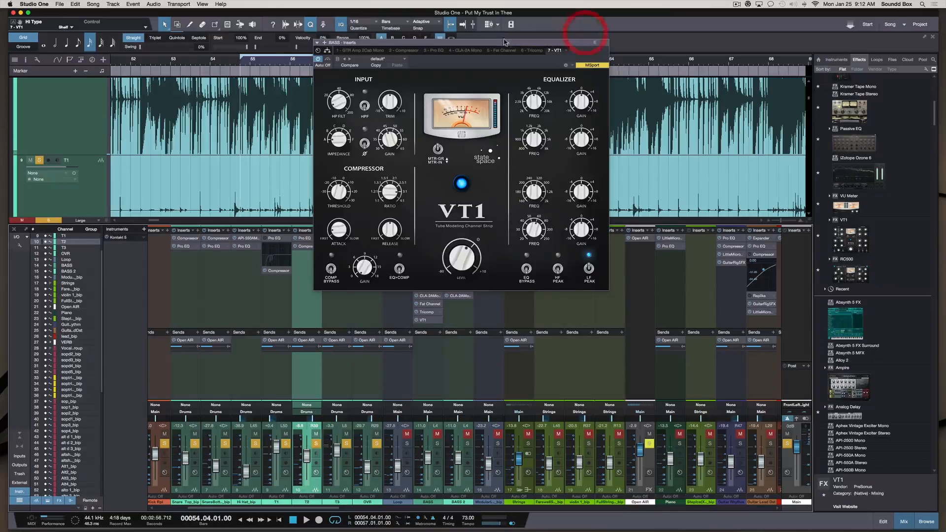
drag(499, 45, 648, 36)
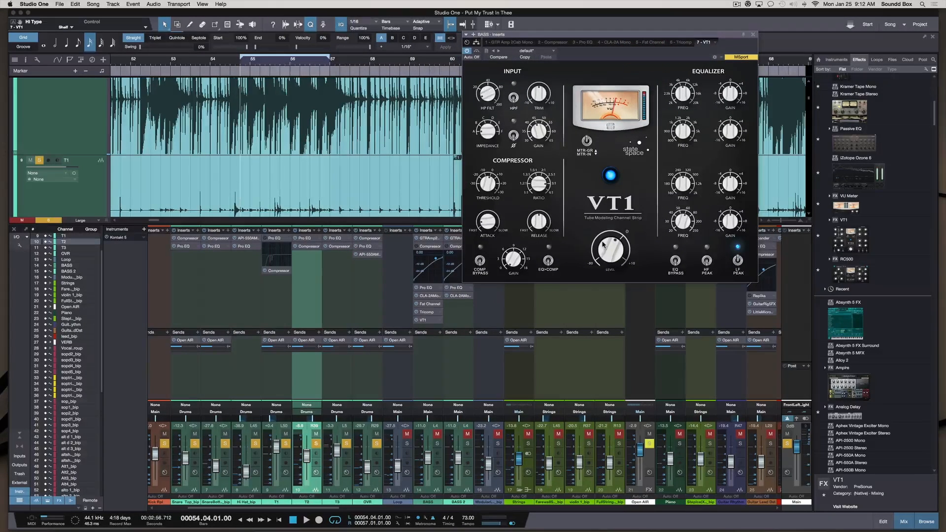
drag(545, 38, 607, 28)
click(770, 253)
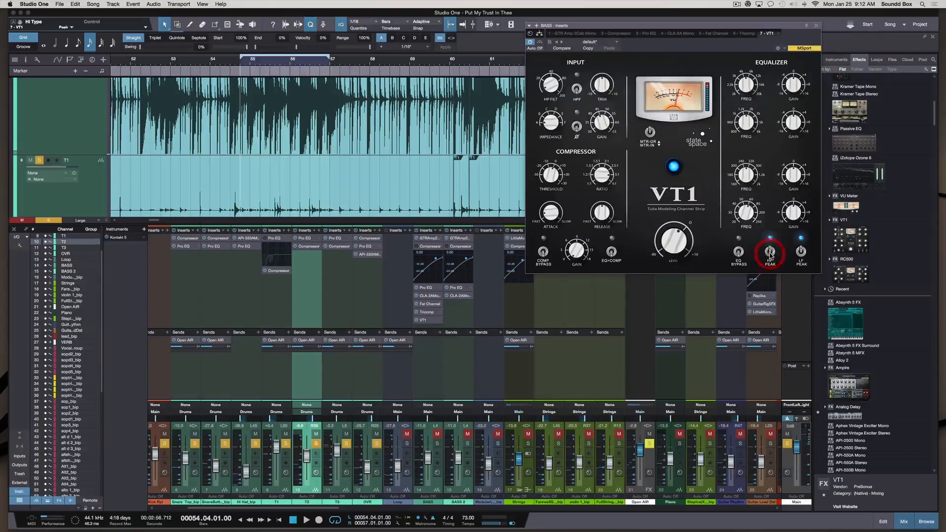
click(800, 252)
click(770, 253)
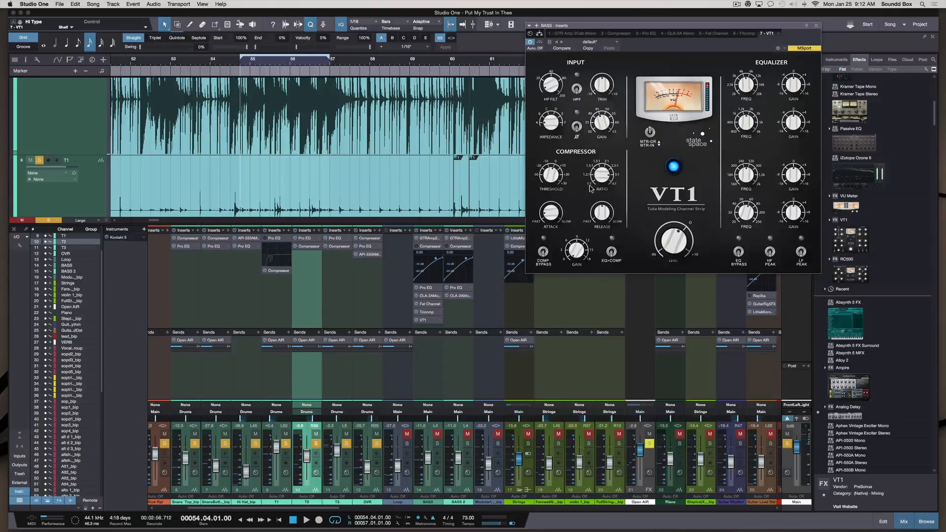
Examine the VT1's presets by expanding the Vocals, Misc, Instruments, Guitar and Drums categories.
drag(596, 31, 462, 34)
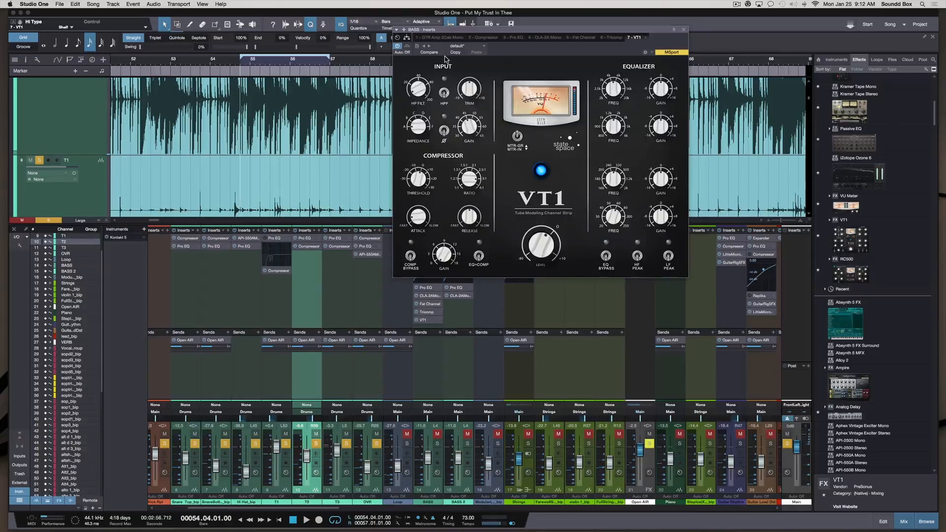
click(484, 46)
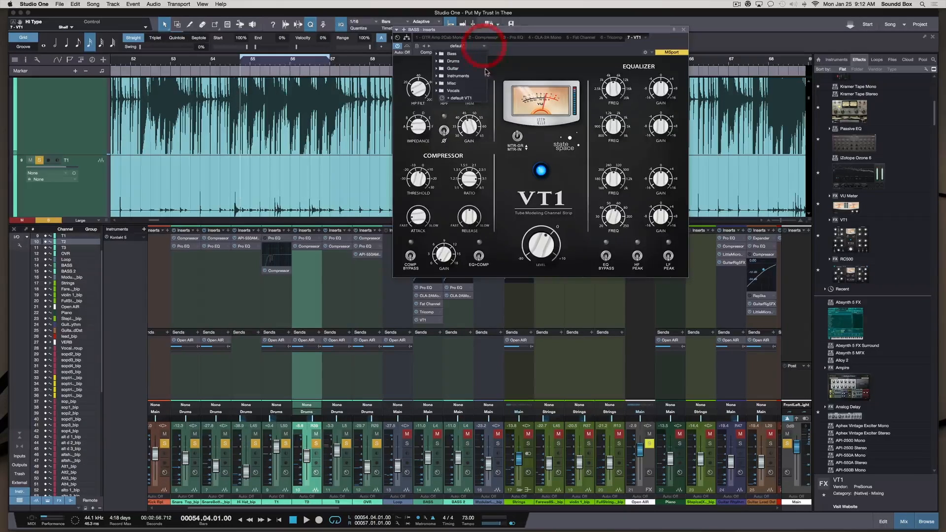
click(439, 92)
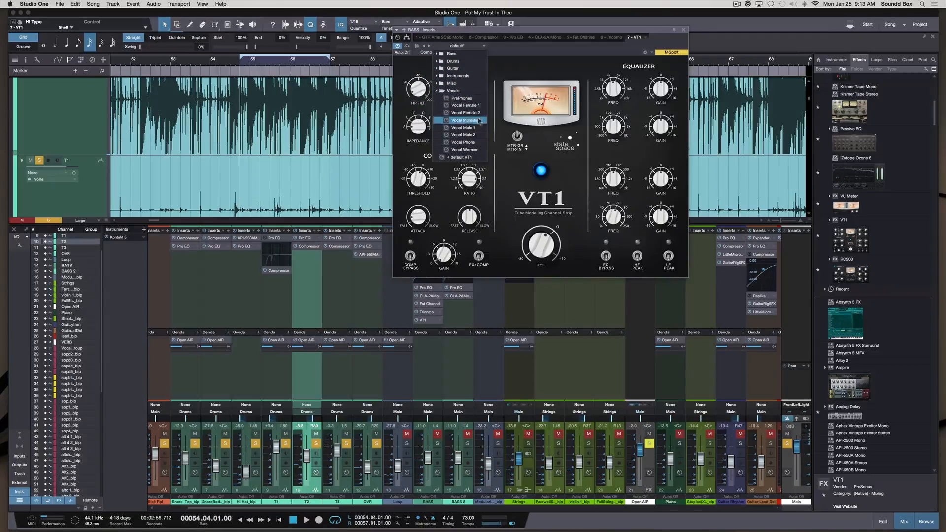
click(437, 83)
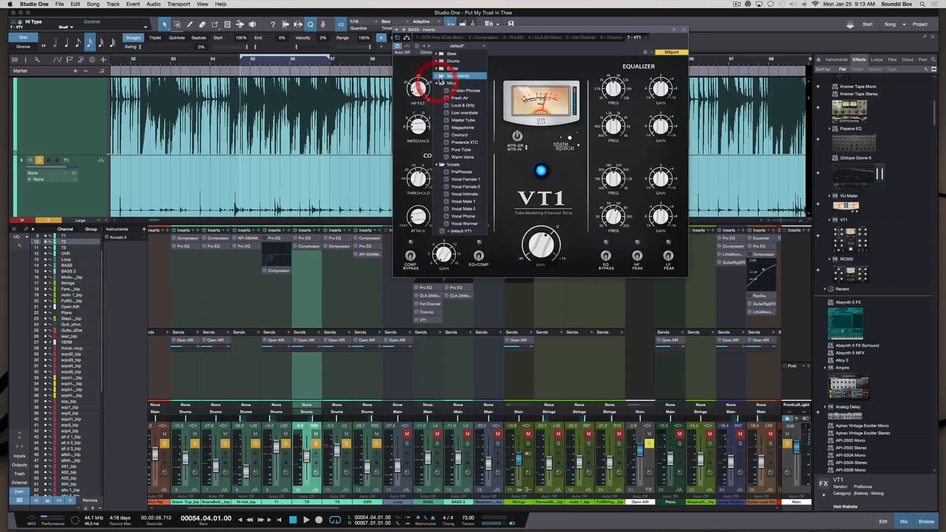
click(437, 77)
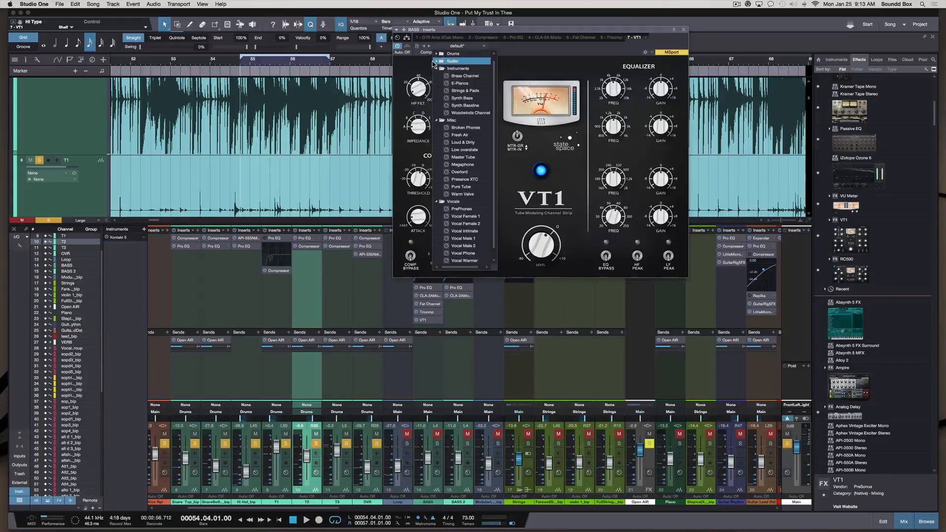
click(435, 61)
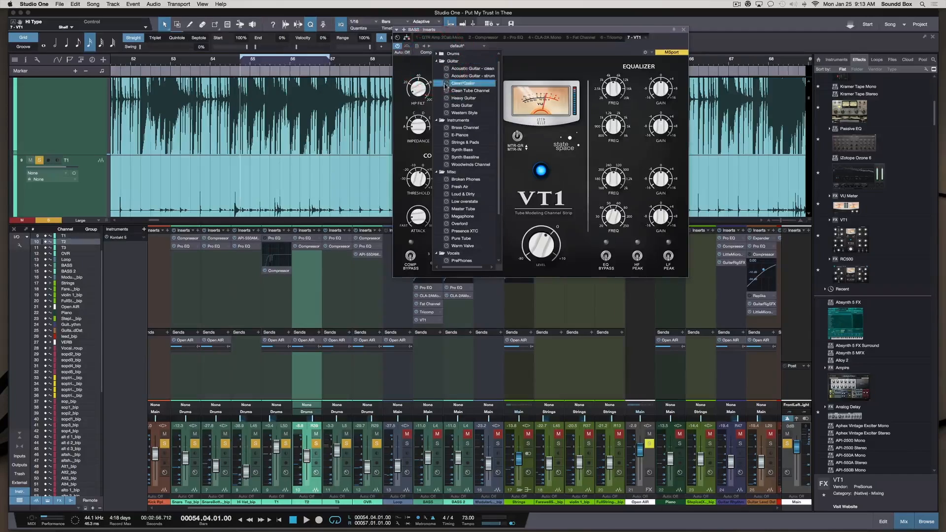
click(476, 106)
click(493, 92)
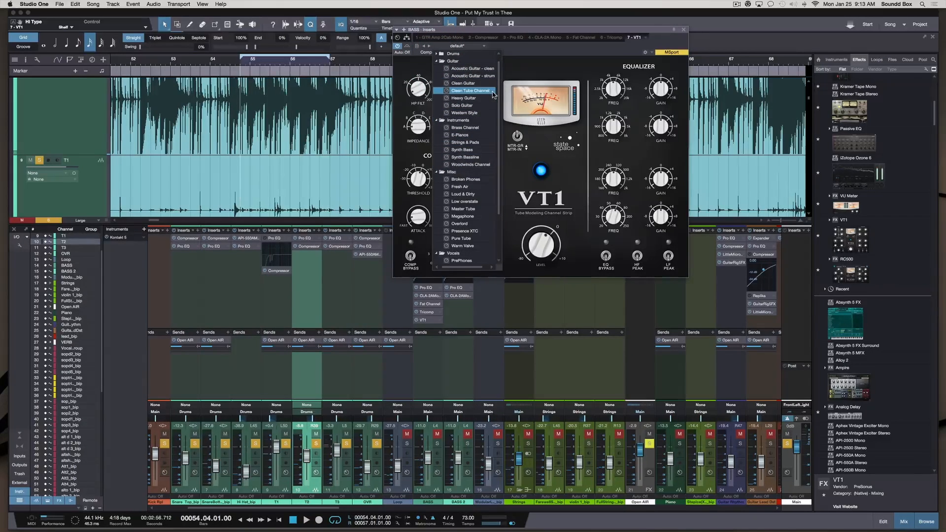
click(458, 53)
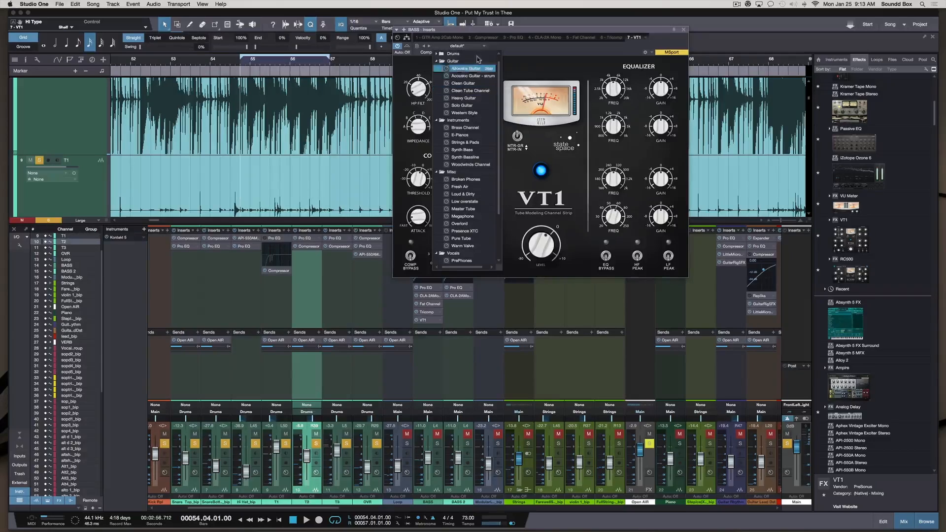
click(437, 53)
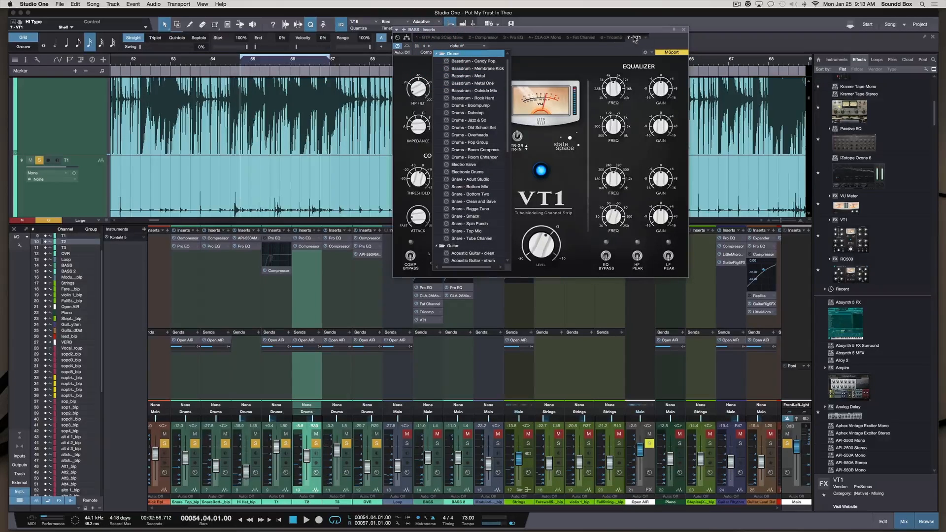
Examine the Fat Channel's preset list on the BASS channel, expanding its Bass category.
click(584, 38)
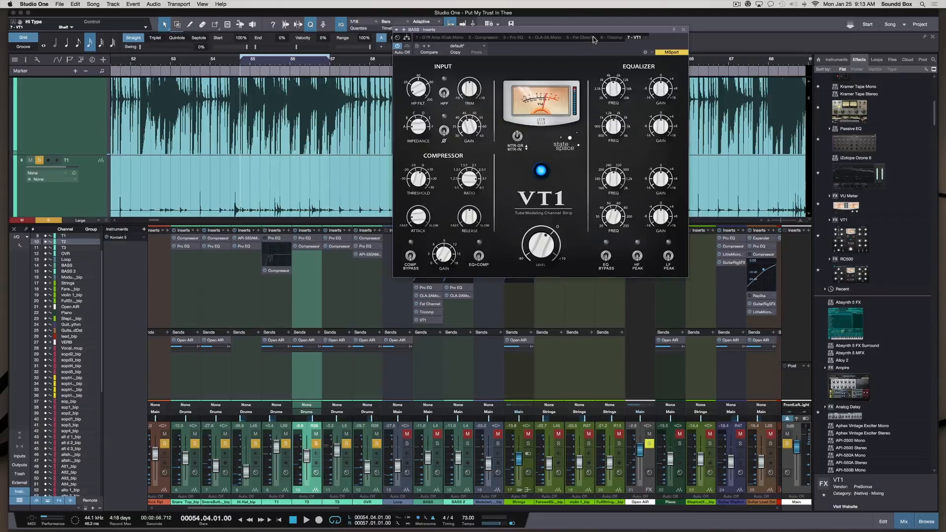
click(582, 38)
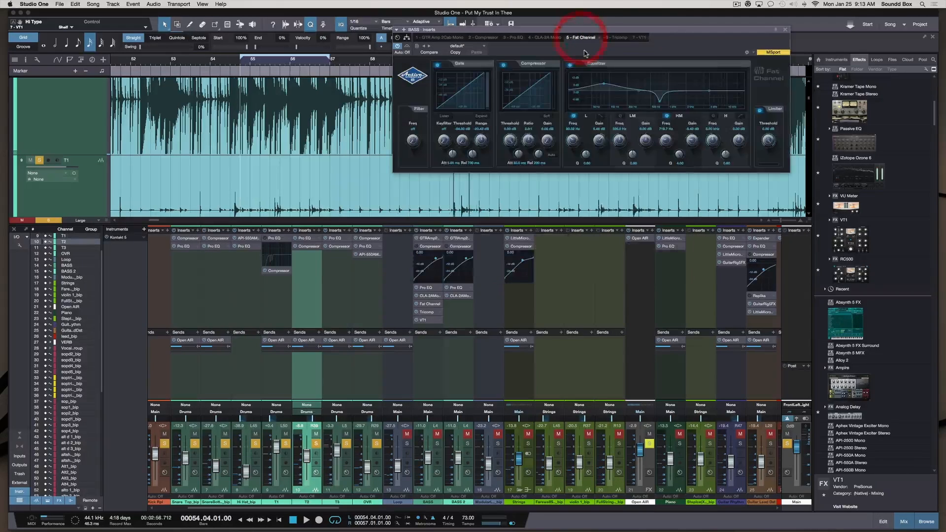
click(483, 47)
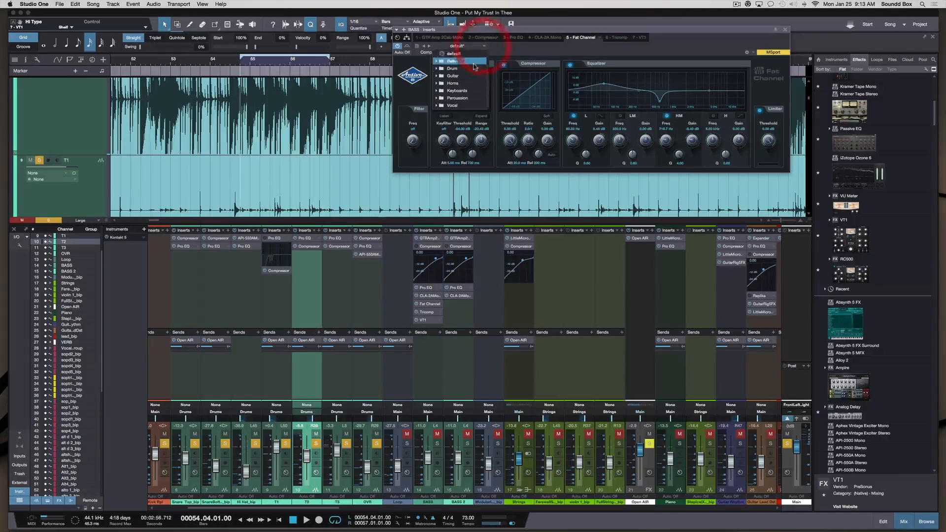
click(439, 61)
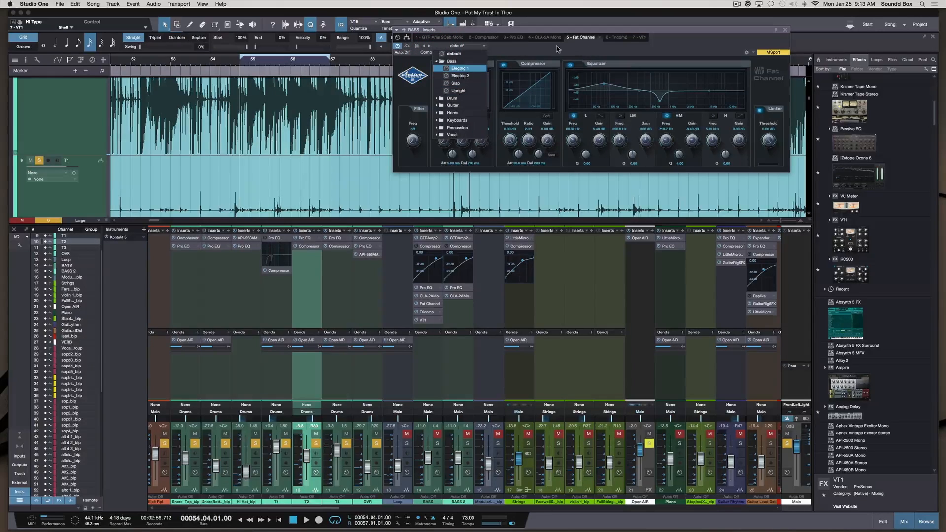
Browse the Pro EQ's Drums presets on the BASS channel and lower its HMF band slightly, with the frequency at 7.11 kHz.
click(518, 40)
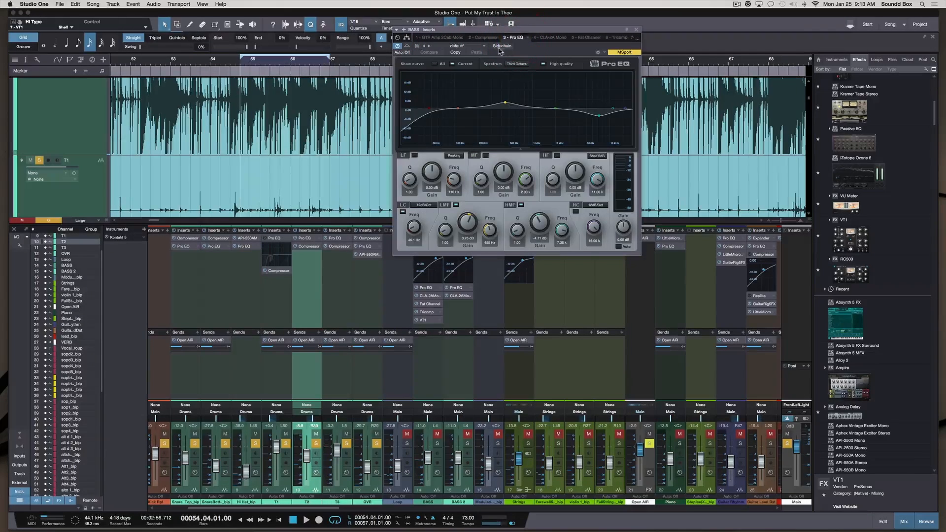
click(485, 47)
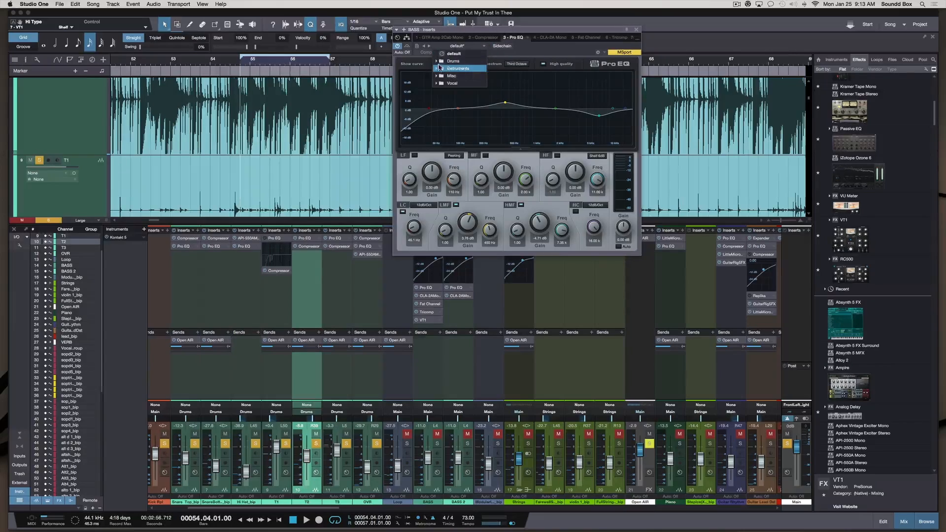
click(438, 61)
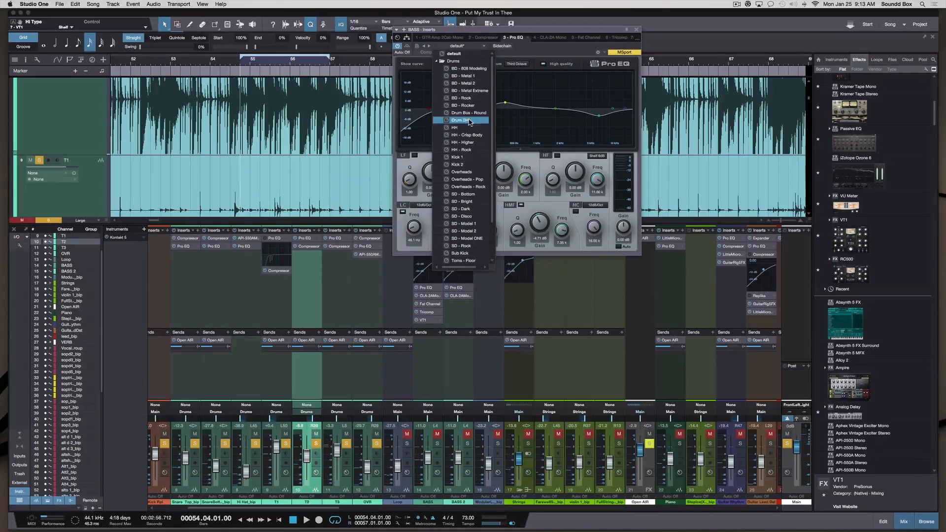
scroll(474, 182, down, 3)
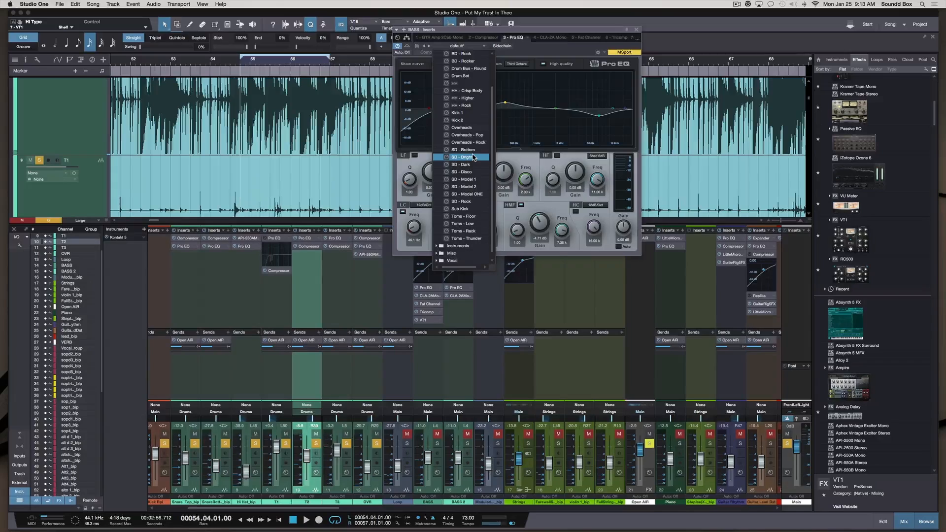
click(550, 51)
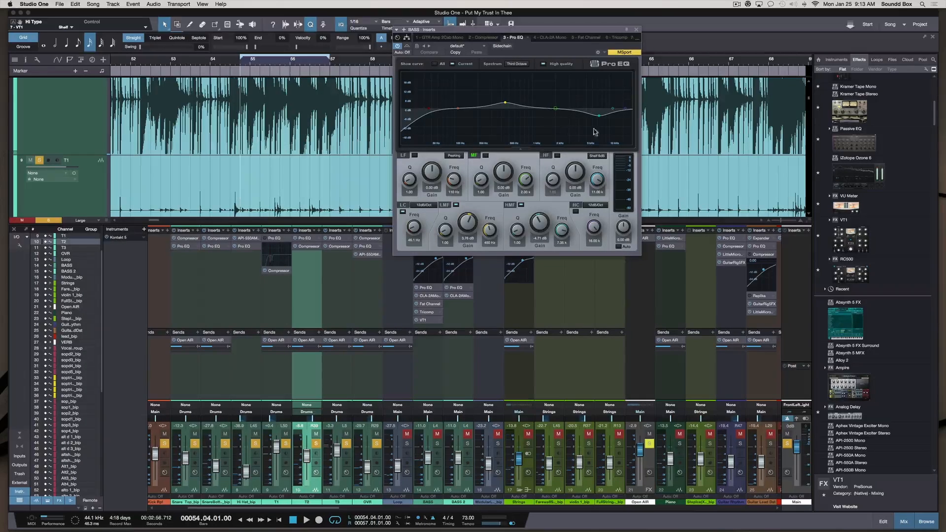
mouse_move(599, 116)
mouse_down()
mouse_move(601, 135)
mouse_move(597, 118)
mouse_up()
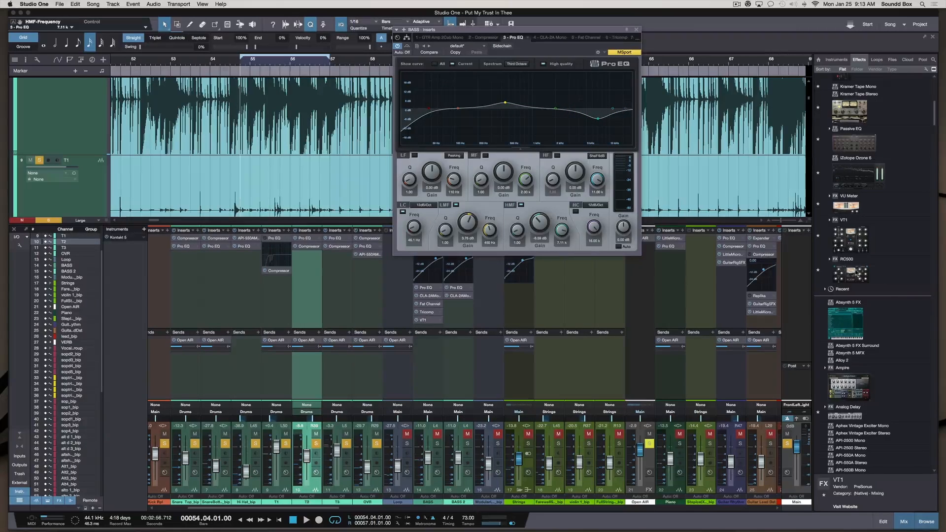
Insert the RC500 channel strip after the VT1 on the BASS channel, set its Hi Freq to 6.15 kHz and close the plug-in window.
click(866, 278)
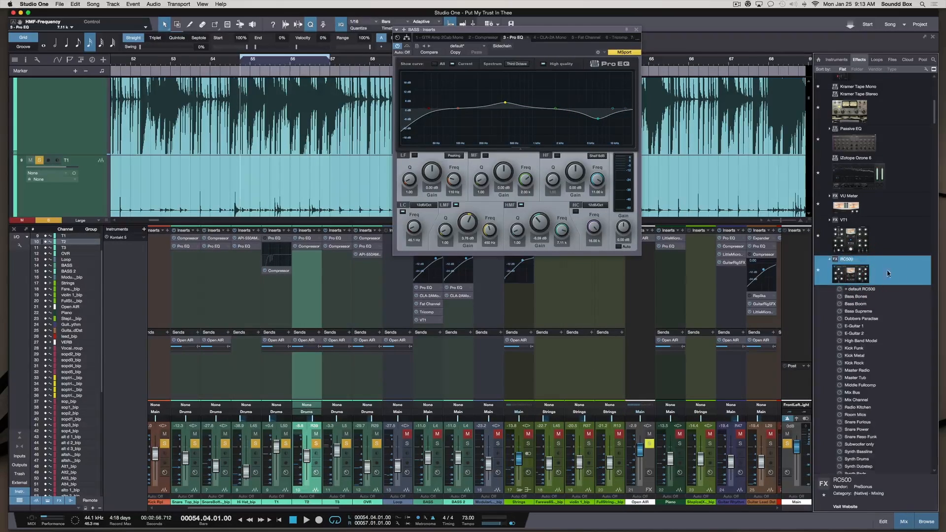
drag(860, 277, 424, 323)
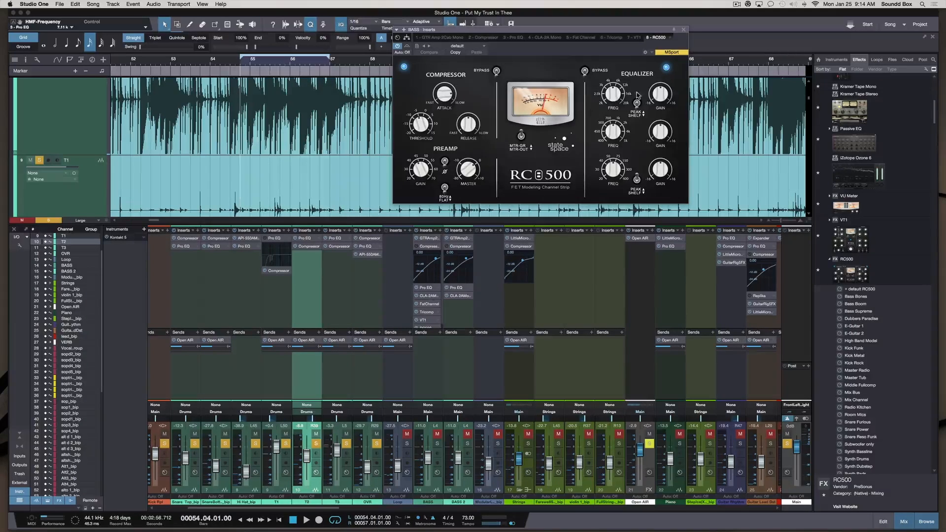
drag(613, 93, 613, 99)
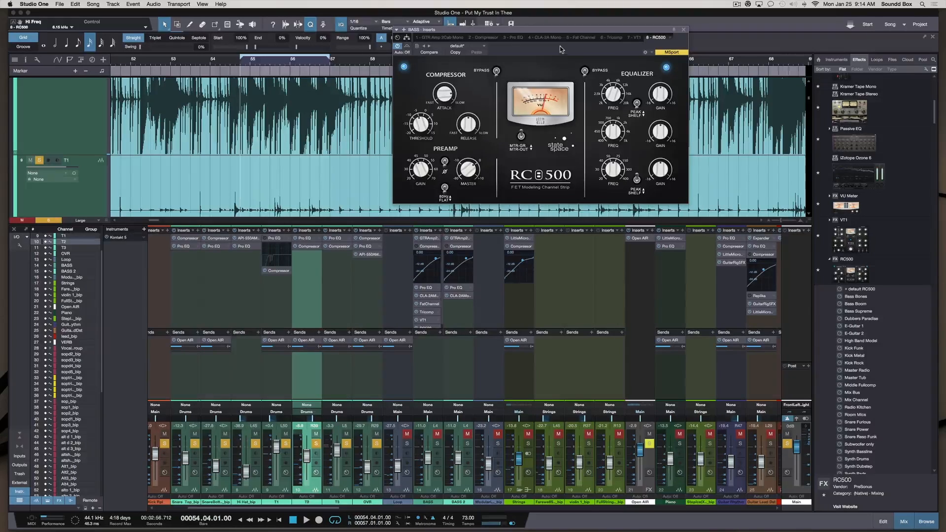
drag(475, 30, 406, 66)
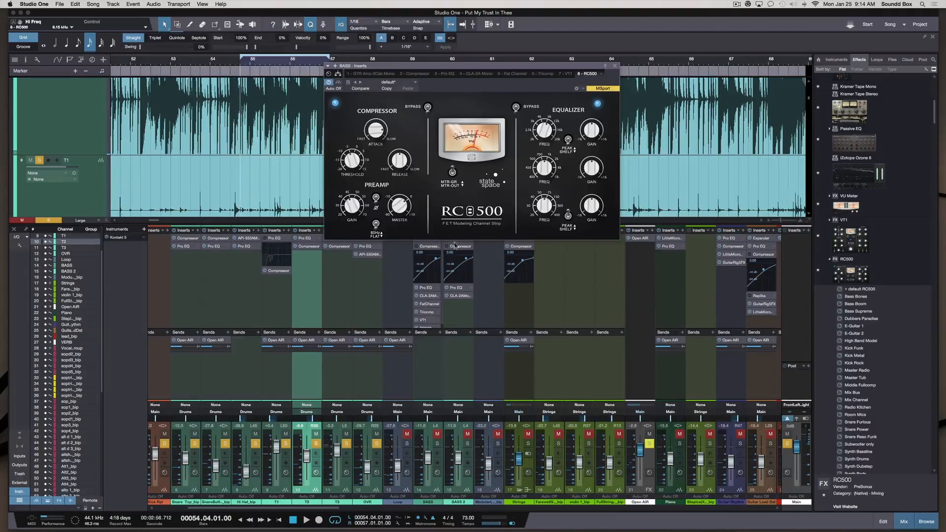
scroll(565, 65, right, 5)
click(615, 67)
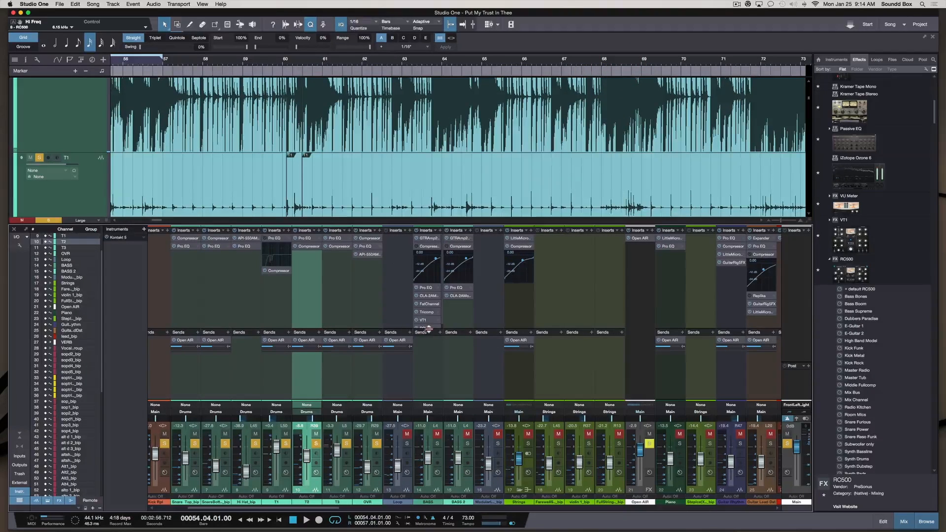
Enlarge the mixer's insert area and expand the inline controls of the RC500 and VT1 on the BASS channel.
drag(429, 329, 425, 361)
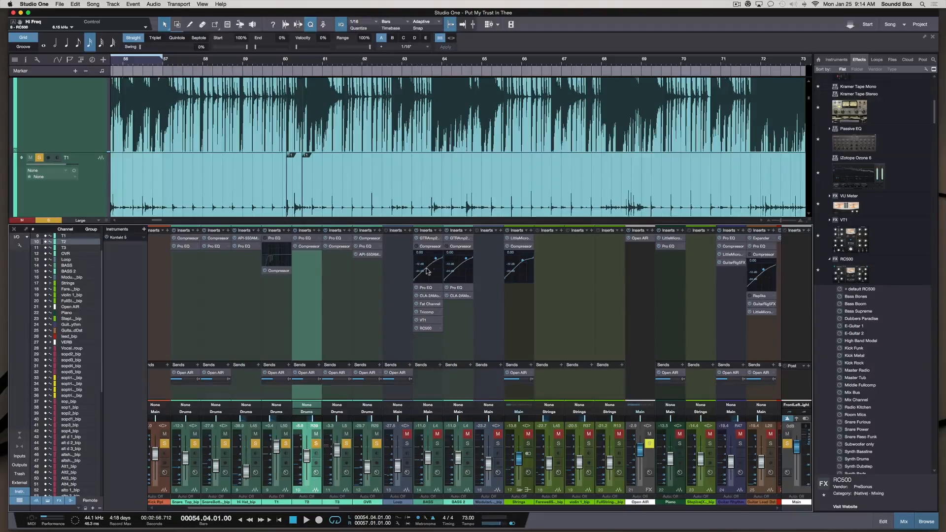
click(428, 331)
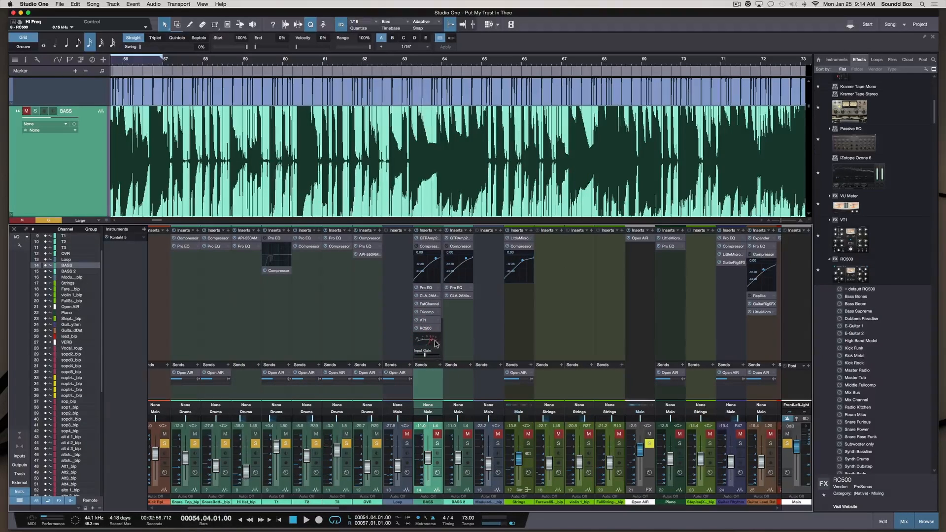
click(427, 321)
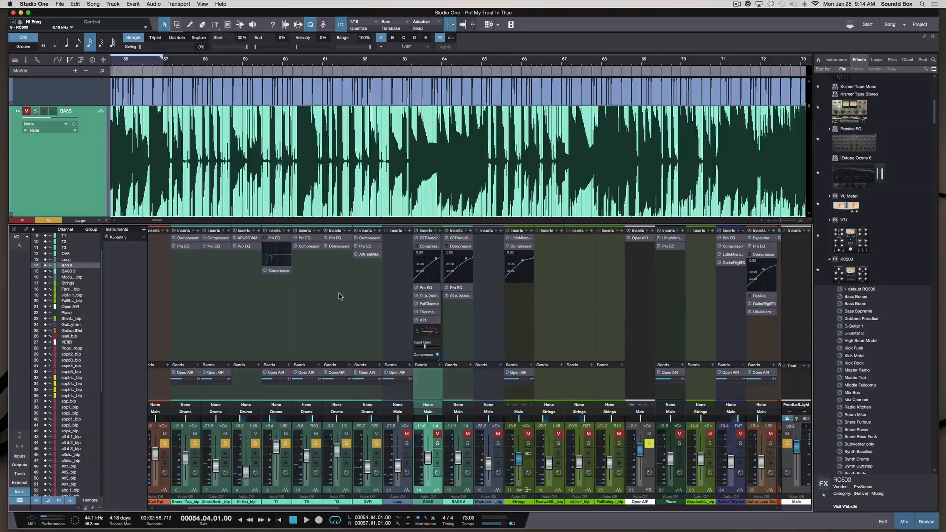
scroll(340, 296, right, 10)
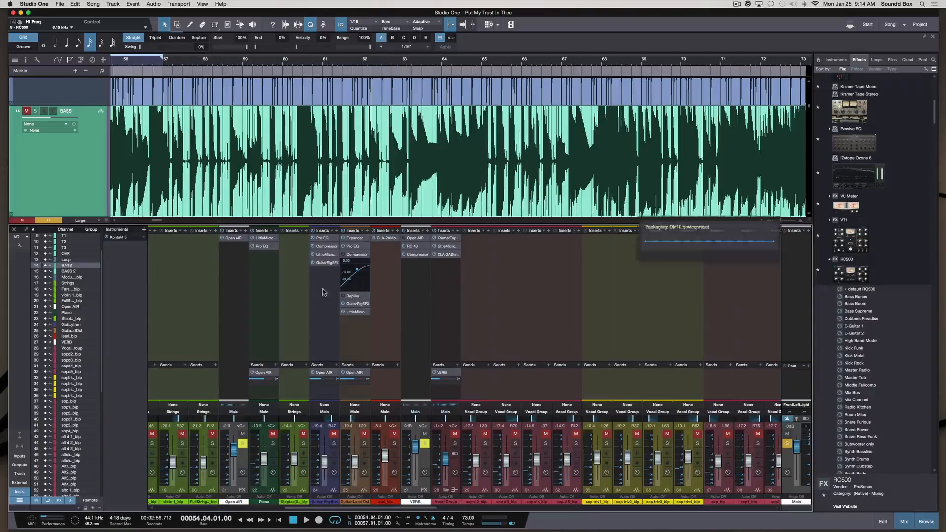
scroll(335, 292, left, 10)
scroll(310, 288, left, 5)
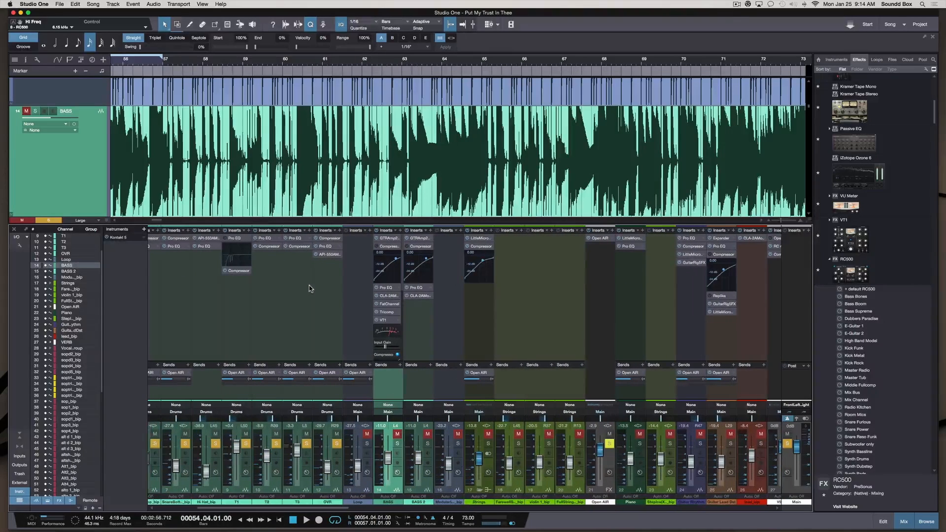